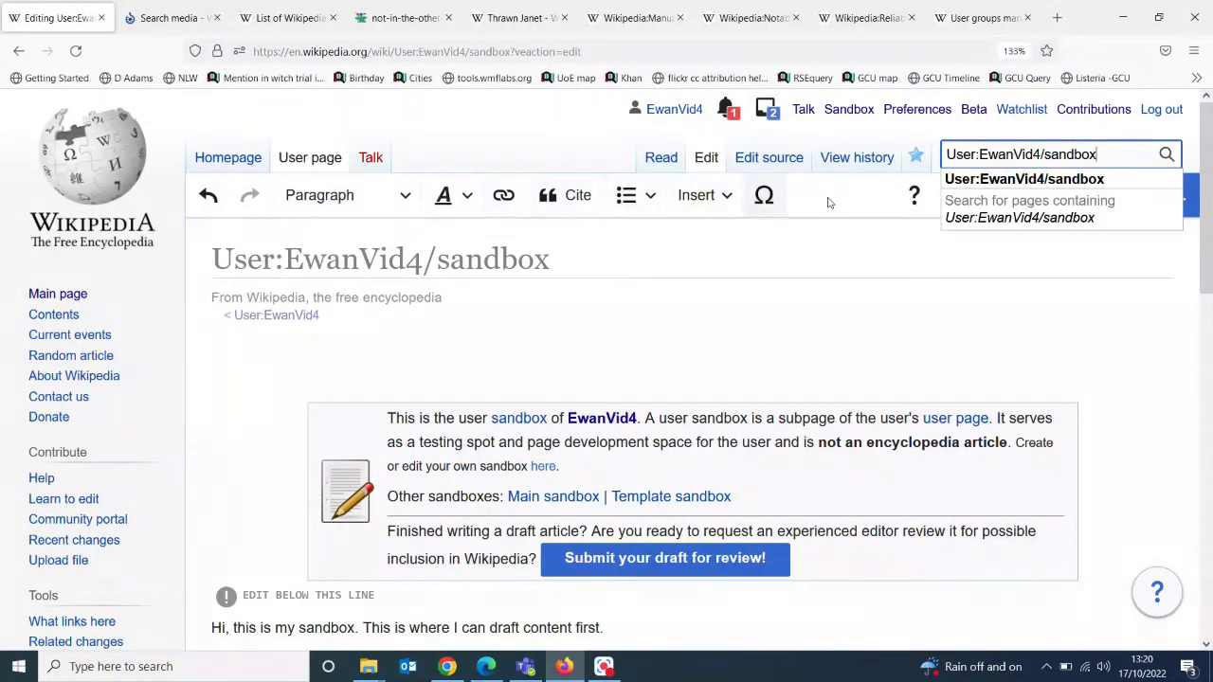
# Examine the visual editor's editing modes, paragraph styles, and the options for adding links and citations
pyautogui.click(682, 267)
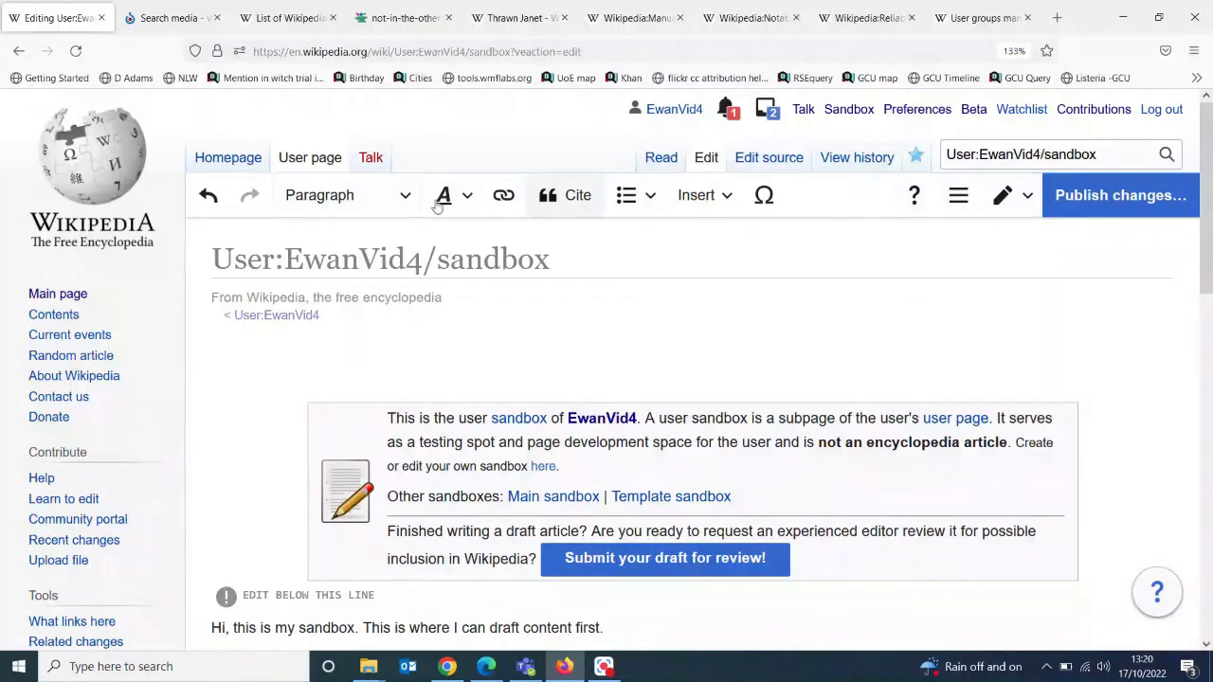
pyautogui.click(1026, 196)
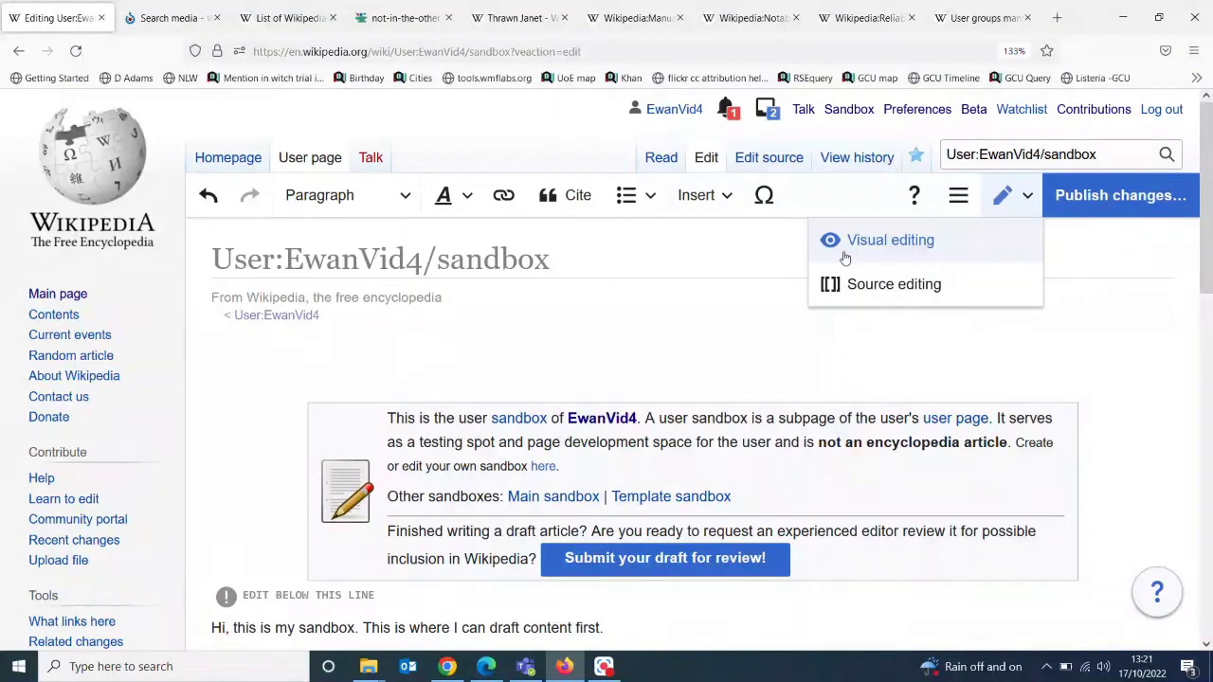
pyautogui.click(410, 196)
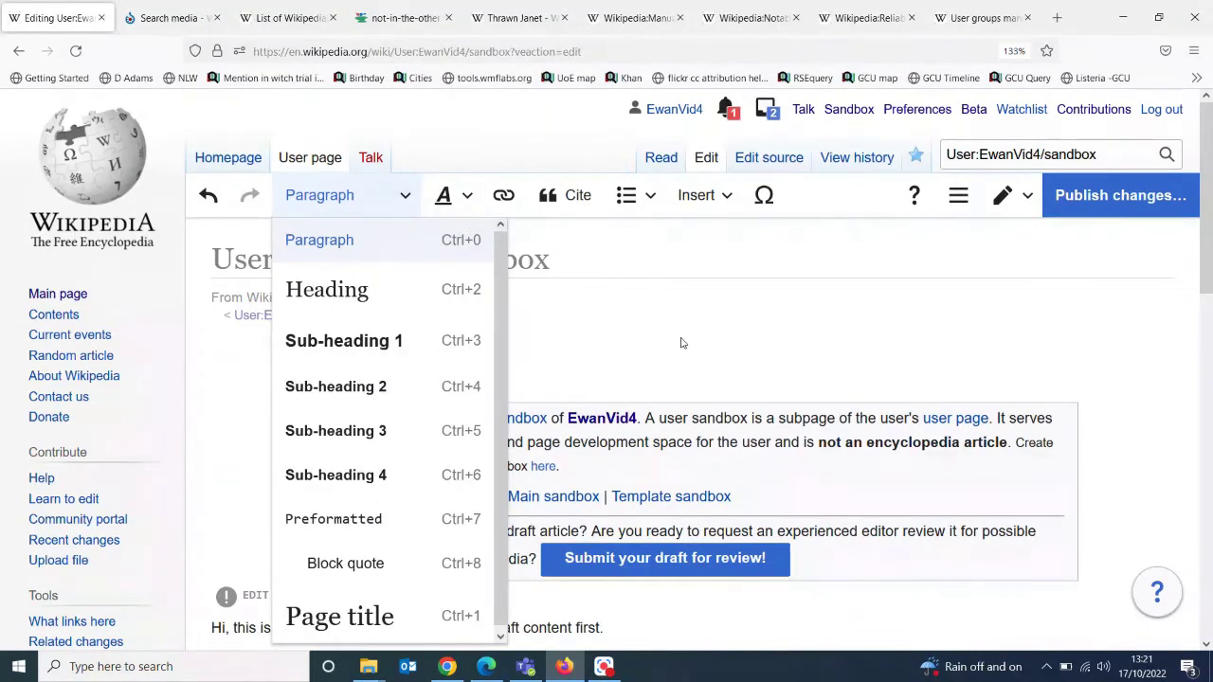
pyautogui.click(771, 350)
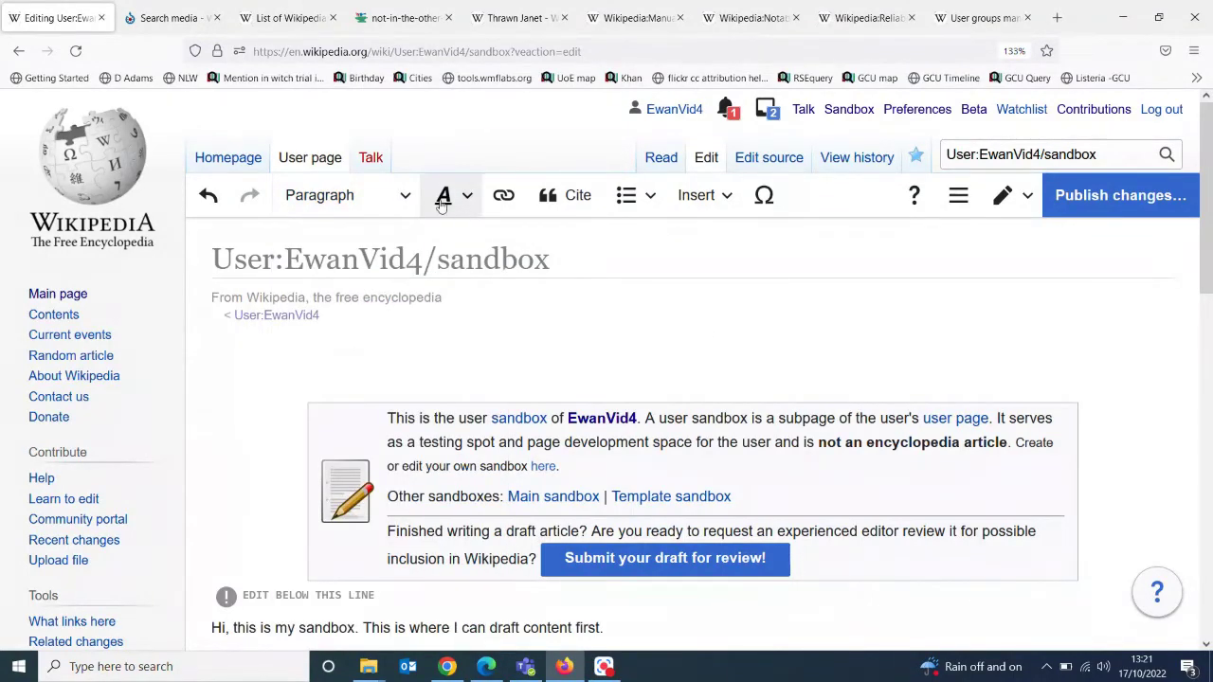
pyautogui.click(510, 197)
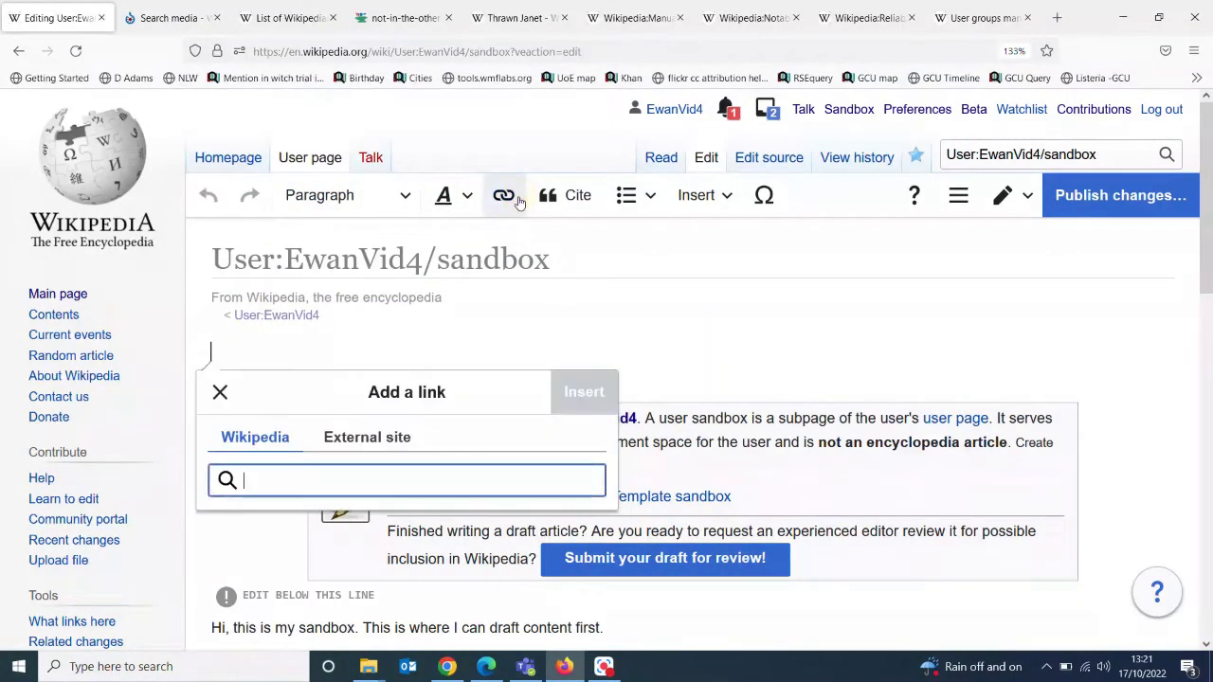
pyautogui.click(580, 195)
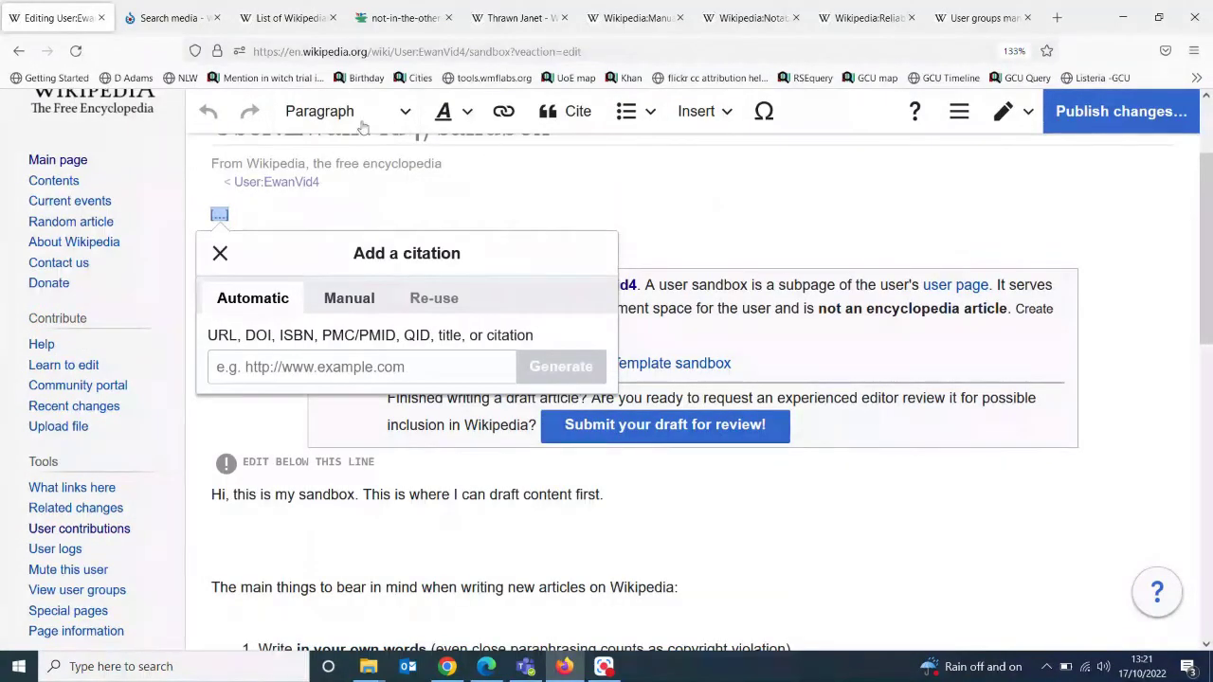
pyautogui.scroll(2, 1209, 133)
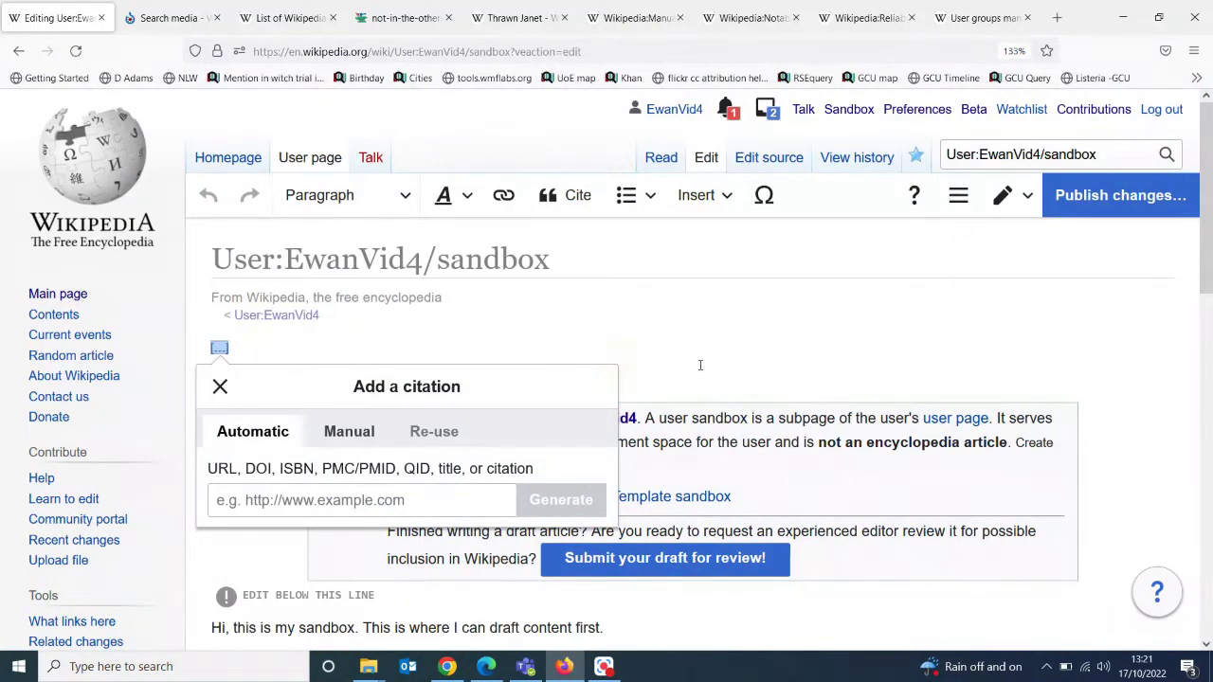
pyautogui.click(1008, 199)
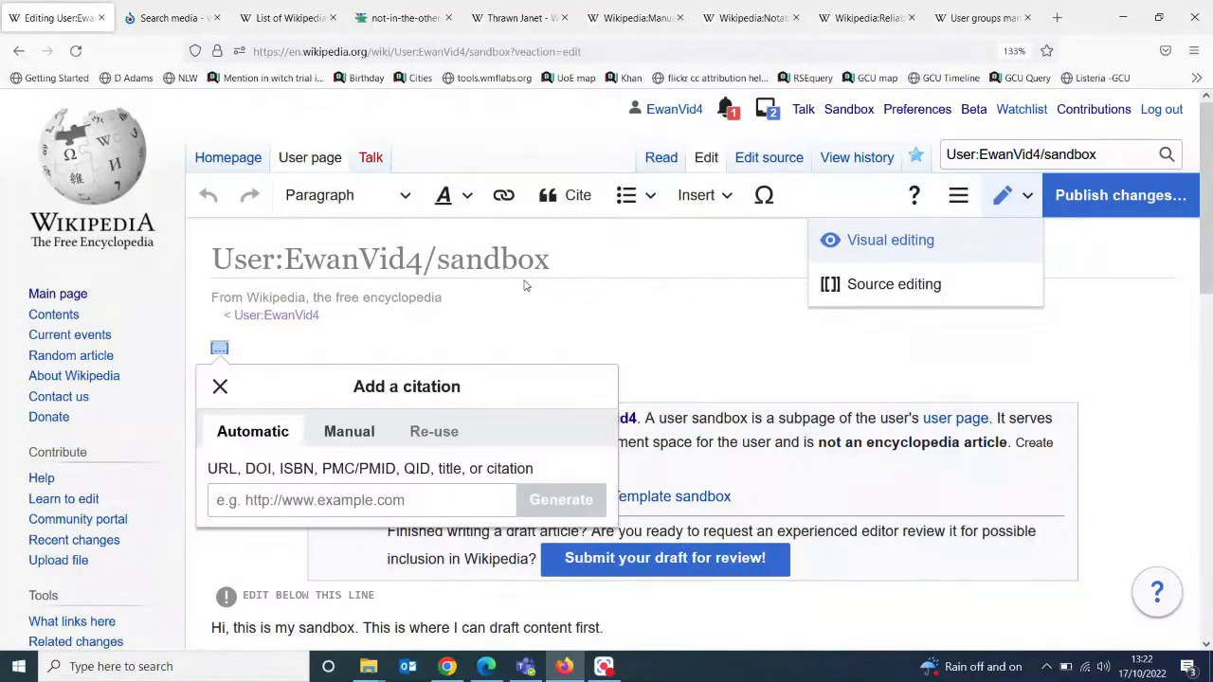
pyautogui.click(723, 344)
pyautogui.press('Escape')
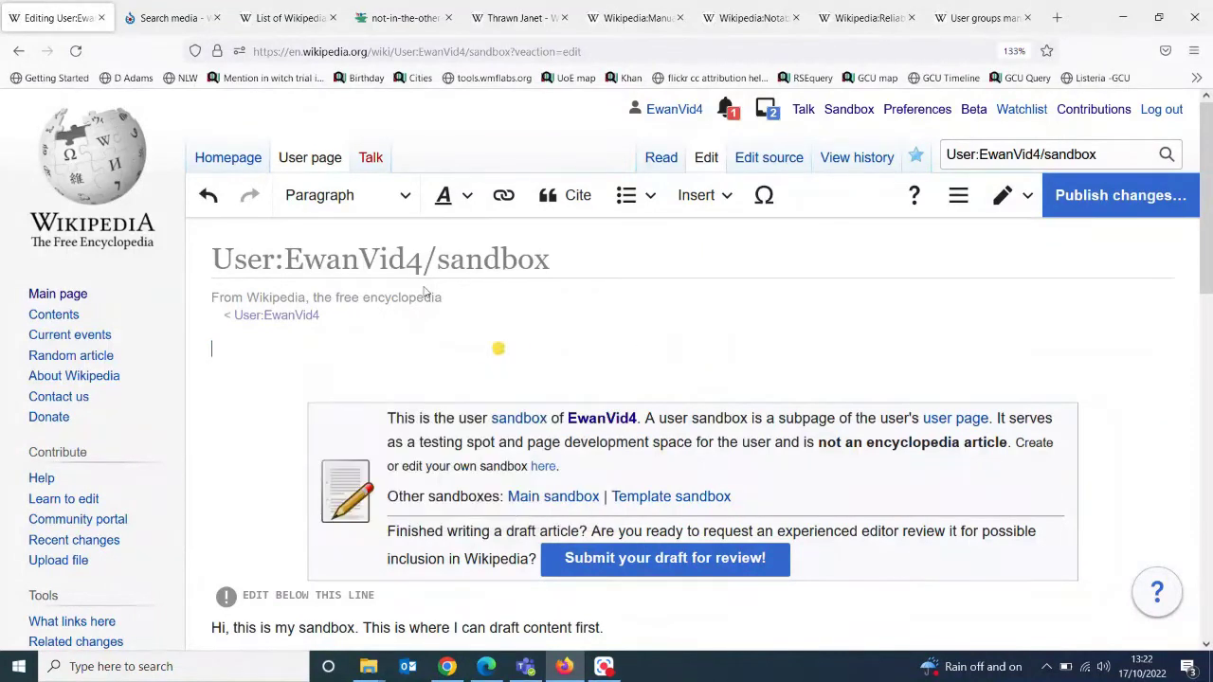
pyautogui.click(1008, 199)
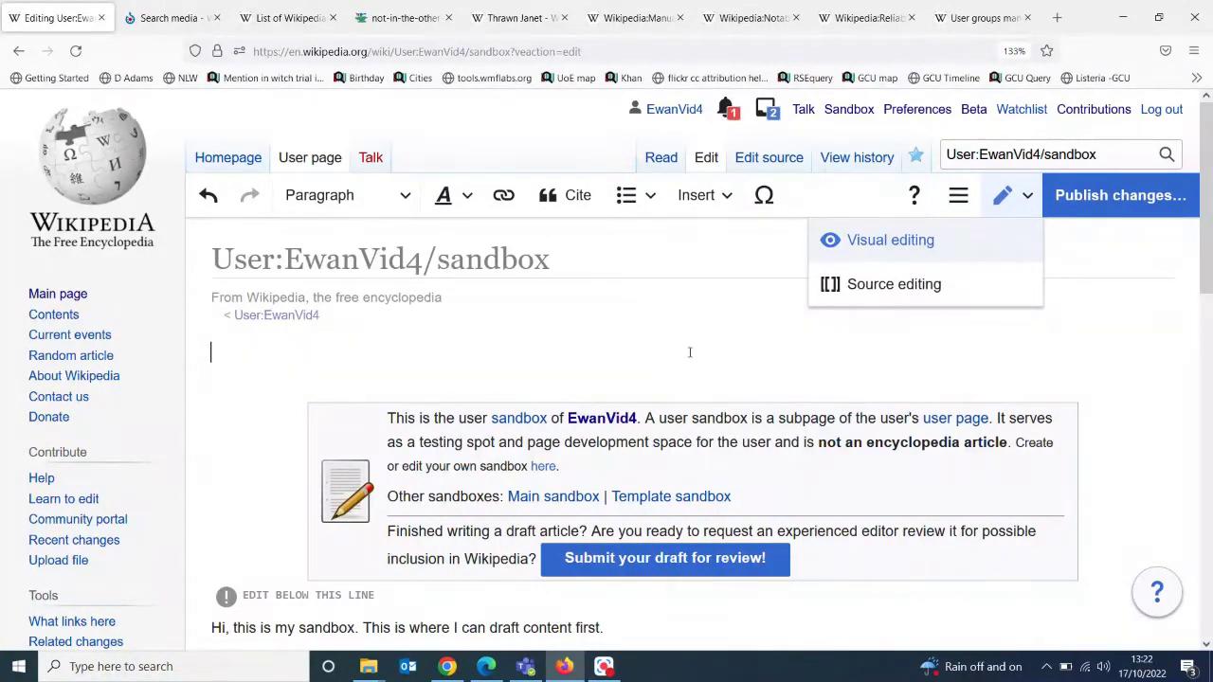
# Enter the placeholder text "sgkrghsfjkgjkrgjk" on the empty line below the sandbox's introductory sentences
pyautogui.scroll(-3, 690, 353)
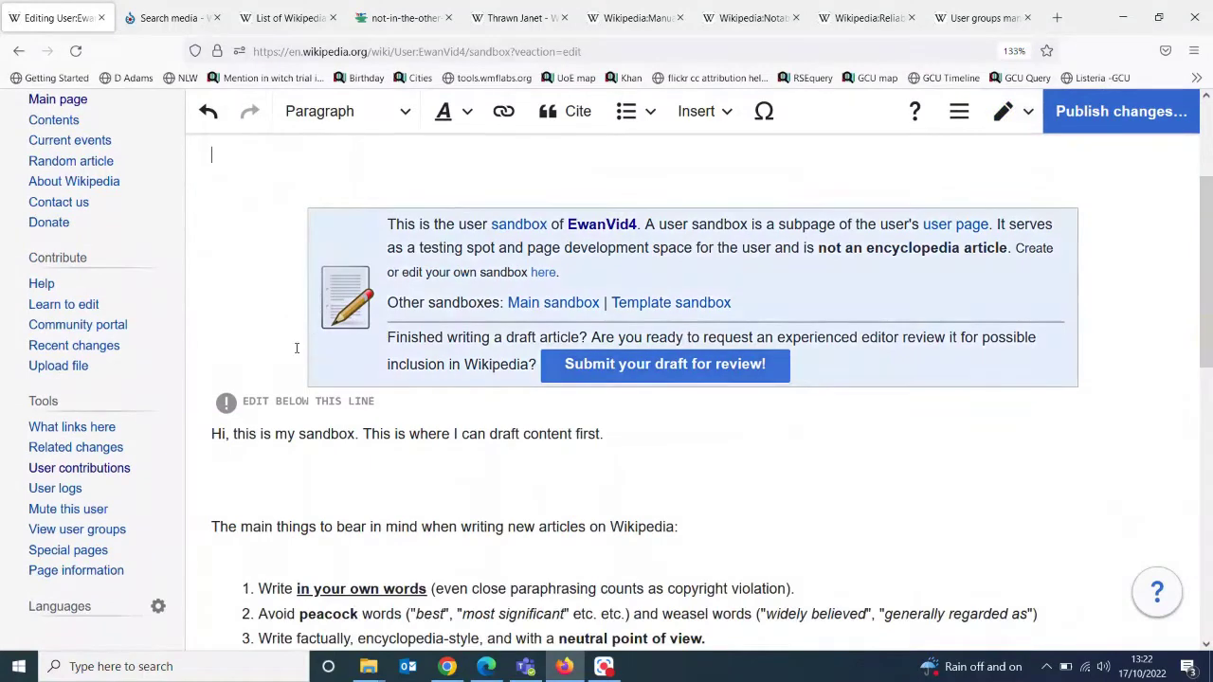
pyautogui.click(221, 467)
pyautogui.write('sgkrghsfjkgjkrgjk')
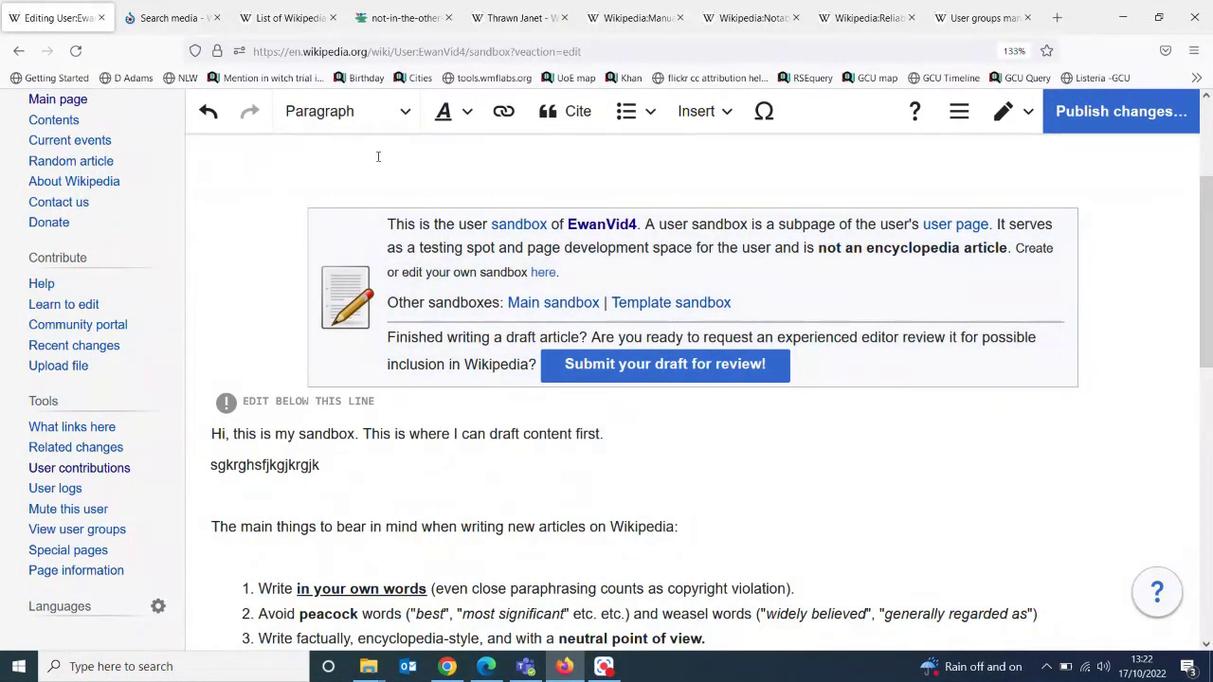
# Split "Hi, this is my sandbox." onto its own line and format it as a Heading
pyautogui.click(368, 110)
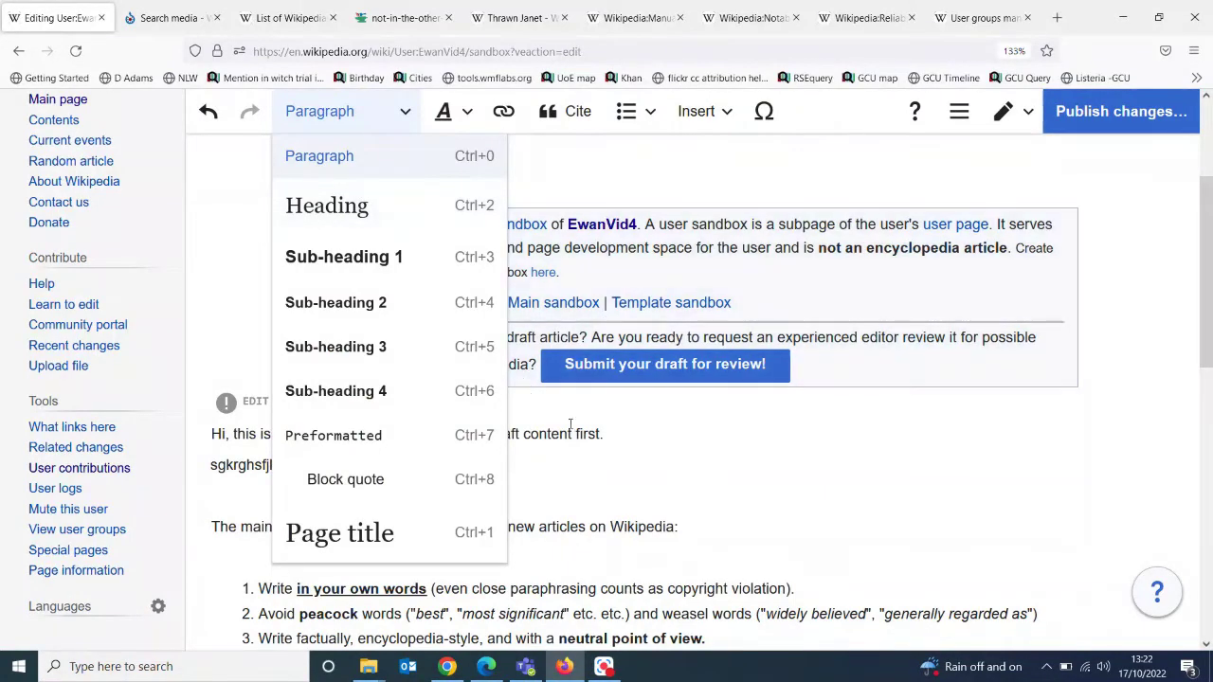
pyautogui.click(600, 449)
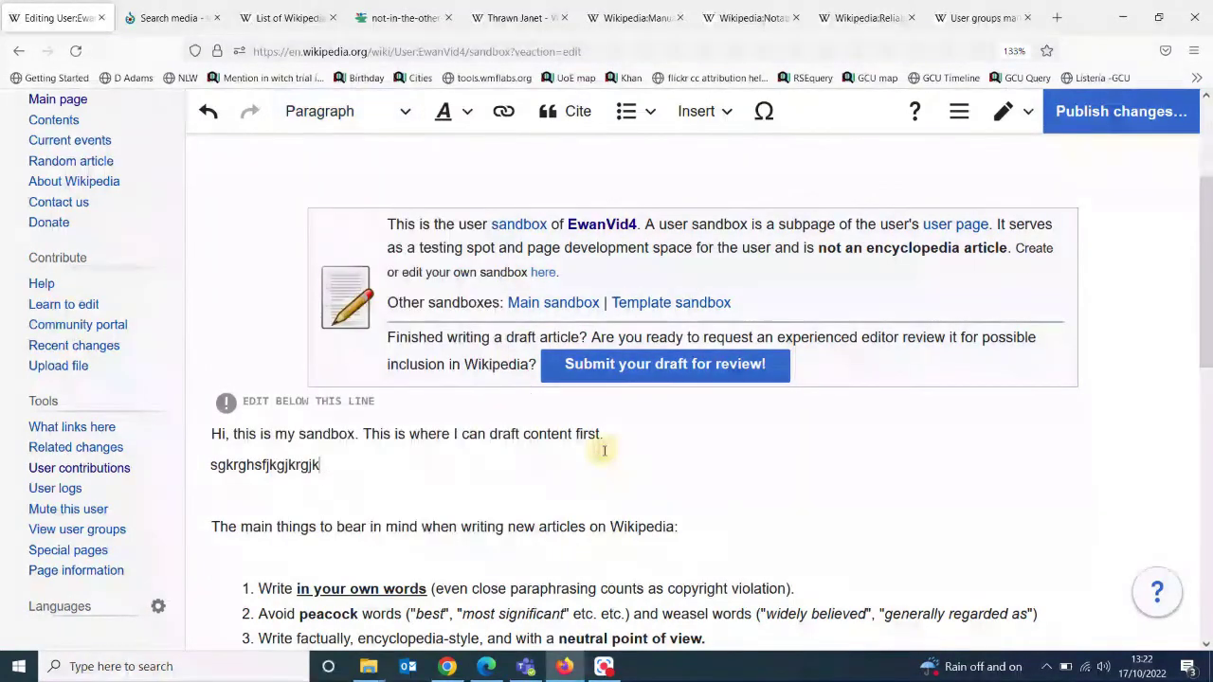
pyautogui.click(364, 434)
pyautogui.press('Return')
pyautogui.moveTo(387, 428); pyautogui.dragTo(211, 436)
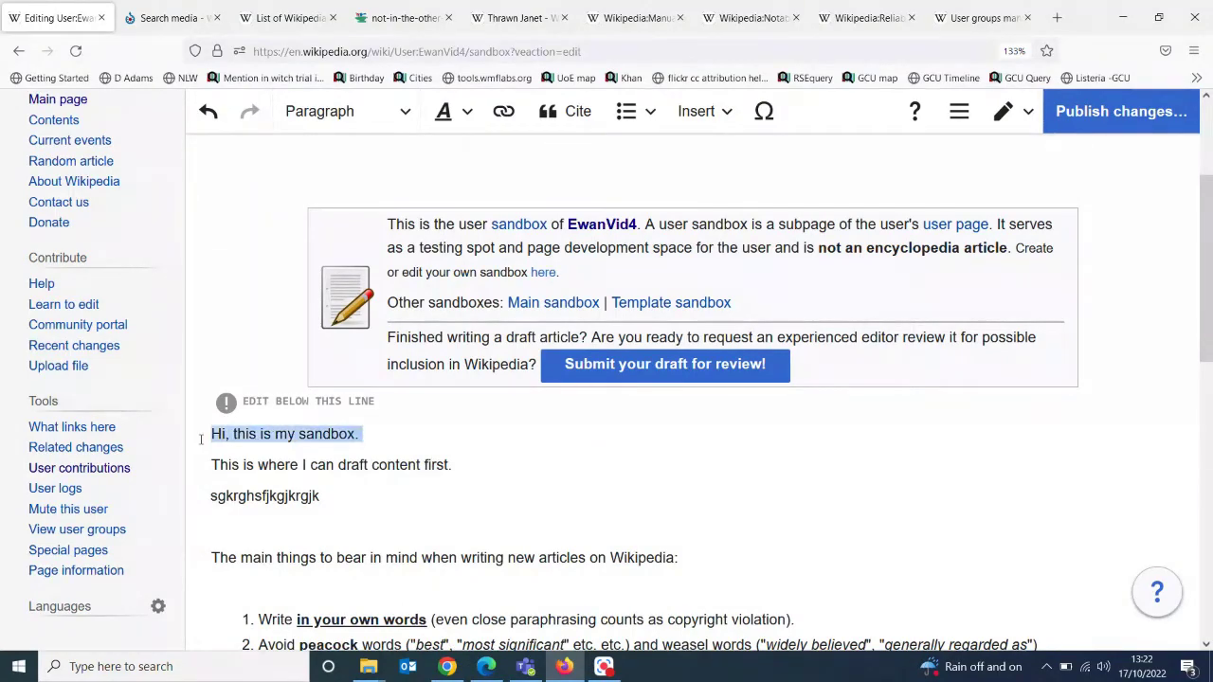
pyautogui.click(354, 124)
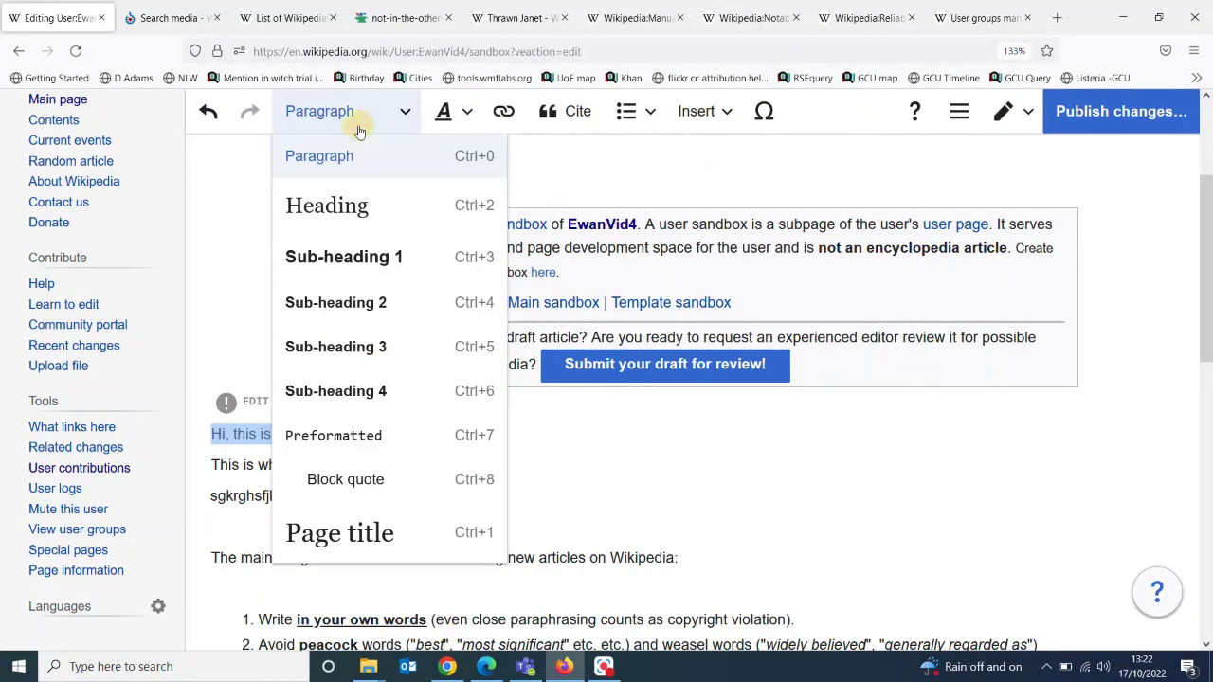
pyautogui.click(366, 208)
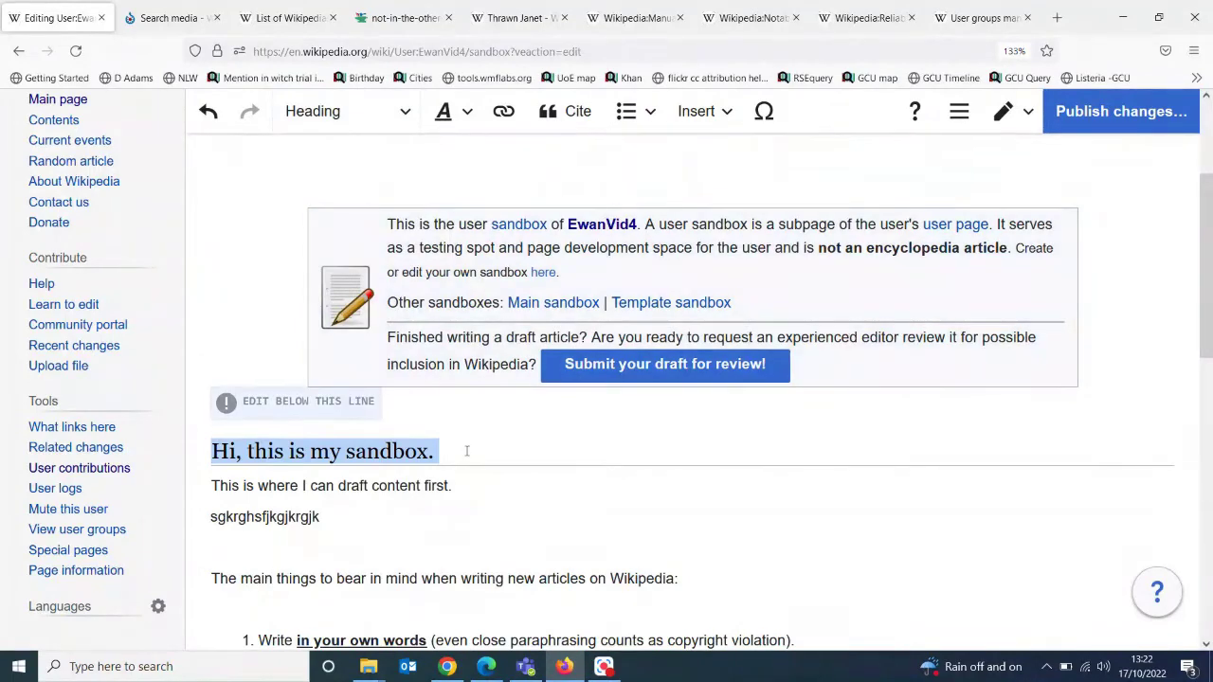
pyautogui.click(389, 130)
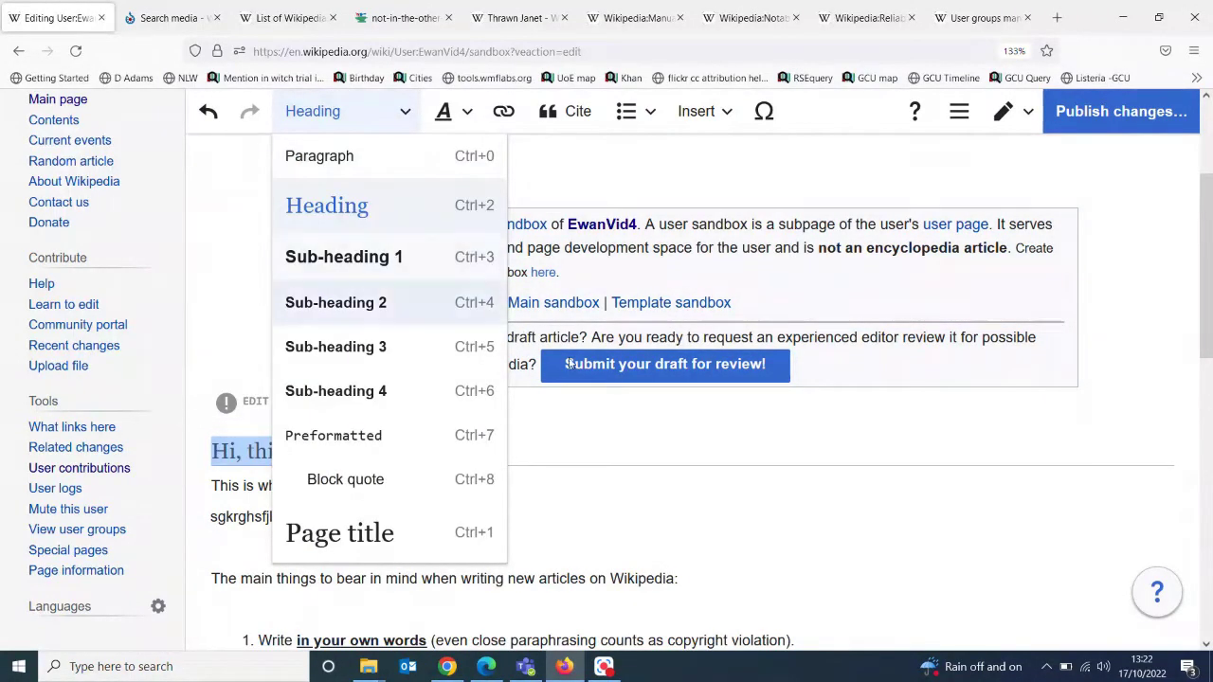
pyautogui.click(609, 427)
# Read through the sandbox's article-writing guidelines, the conflict of interest notes and the licensing text in the page footer
pyautogui.moveTo(1201, 266); pyautogui.dragTo(1203, 382)
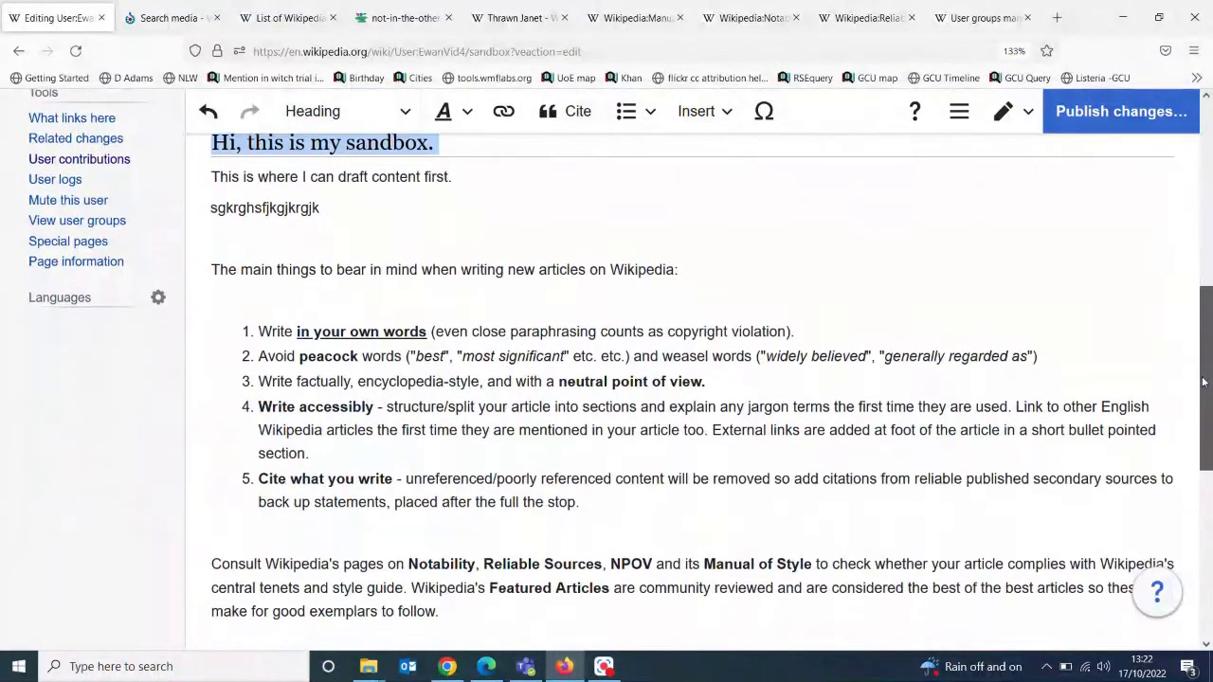
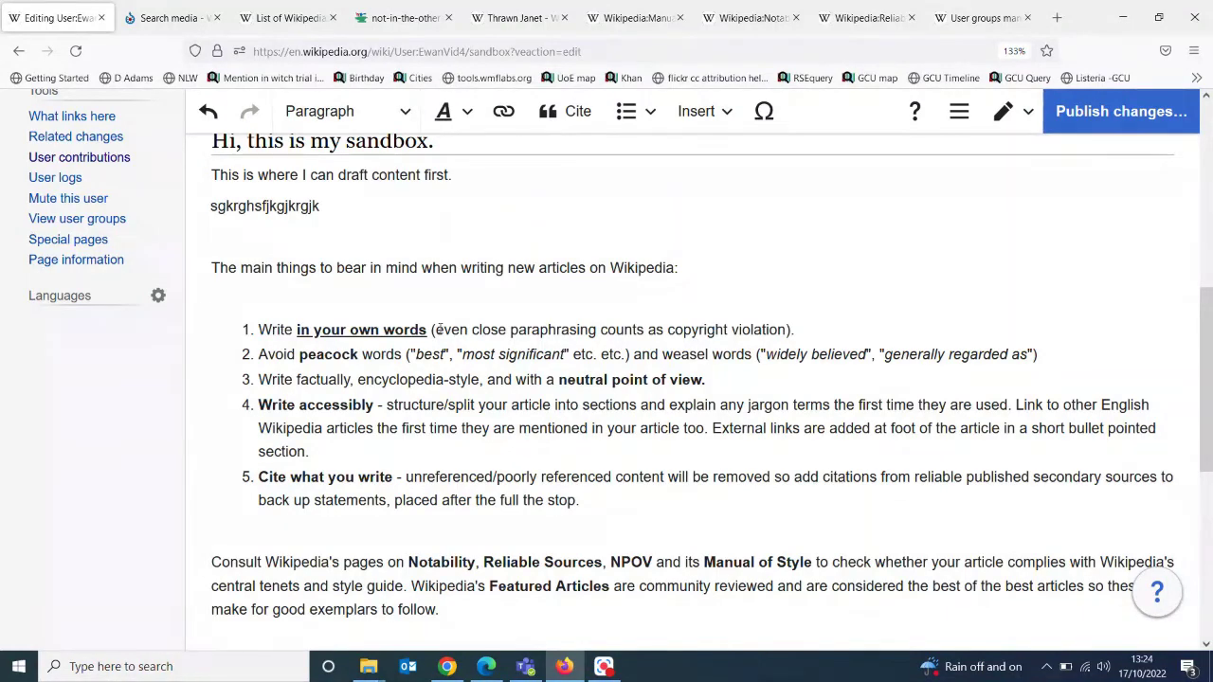
pyautogui.moveTo(1201, 365); pyautogui.dragTo(1202, 533)
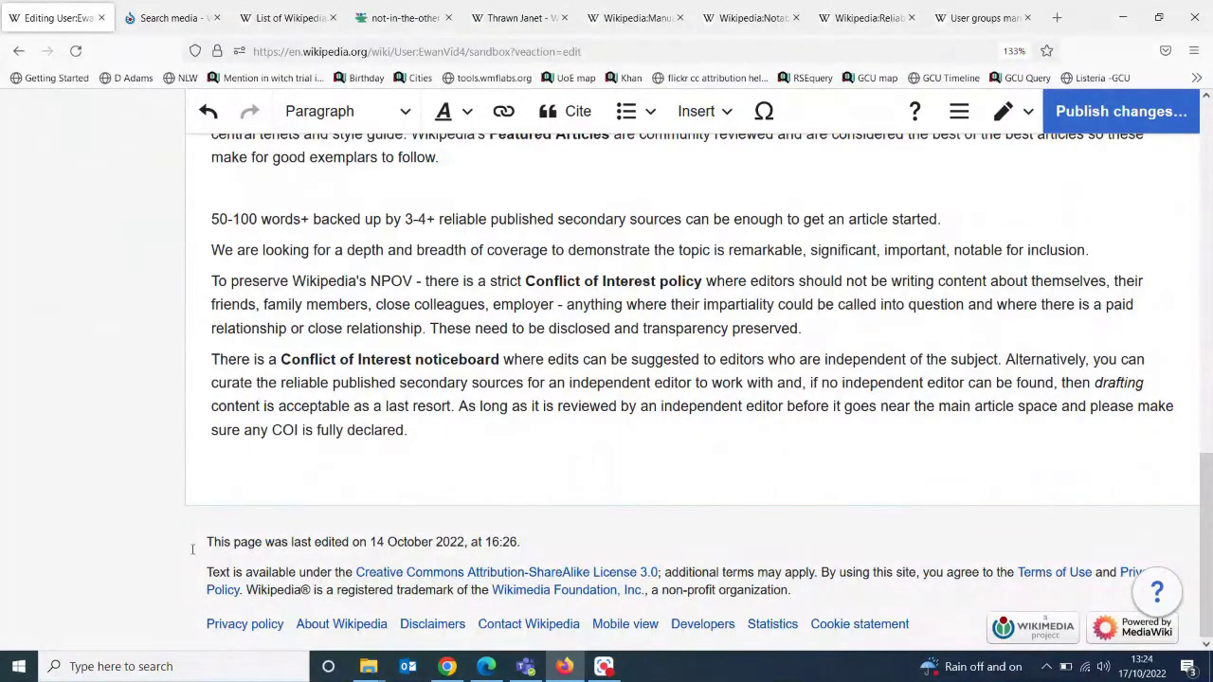
pyautogui.moveTo(678, 547); pyautogui.dragTo(806, 609)
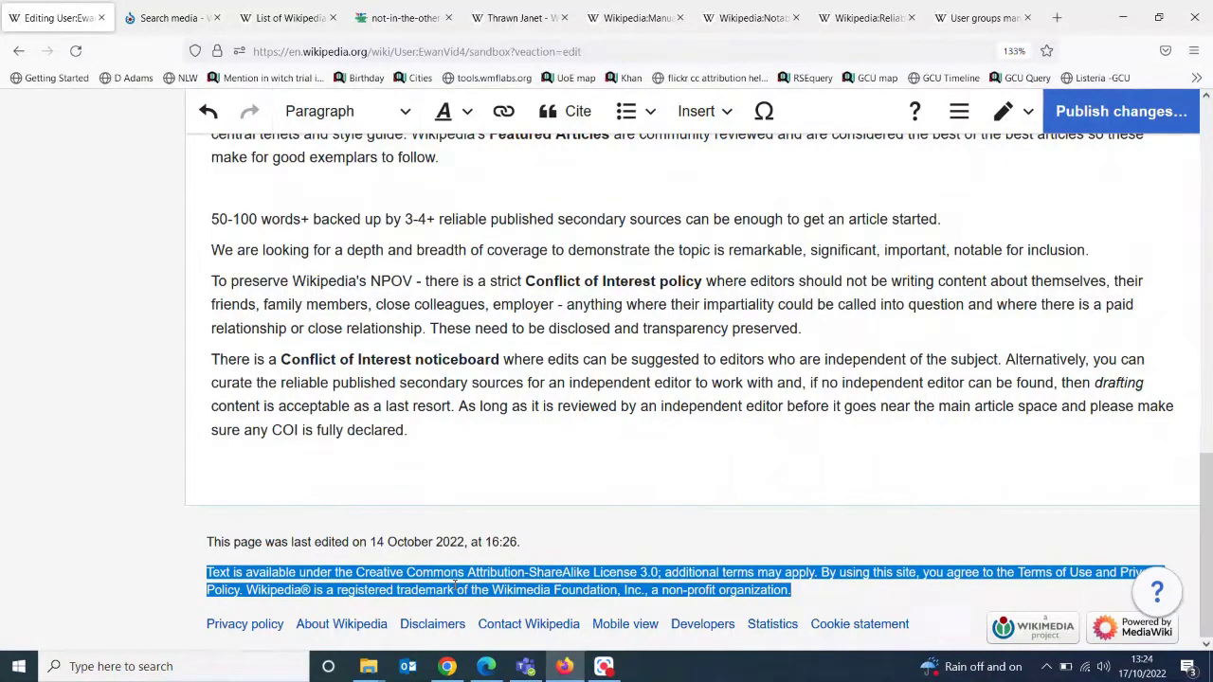
pyautogui.click(535, 547)
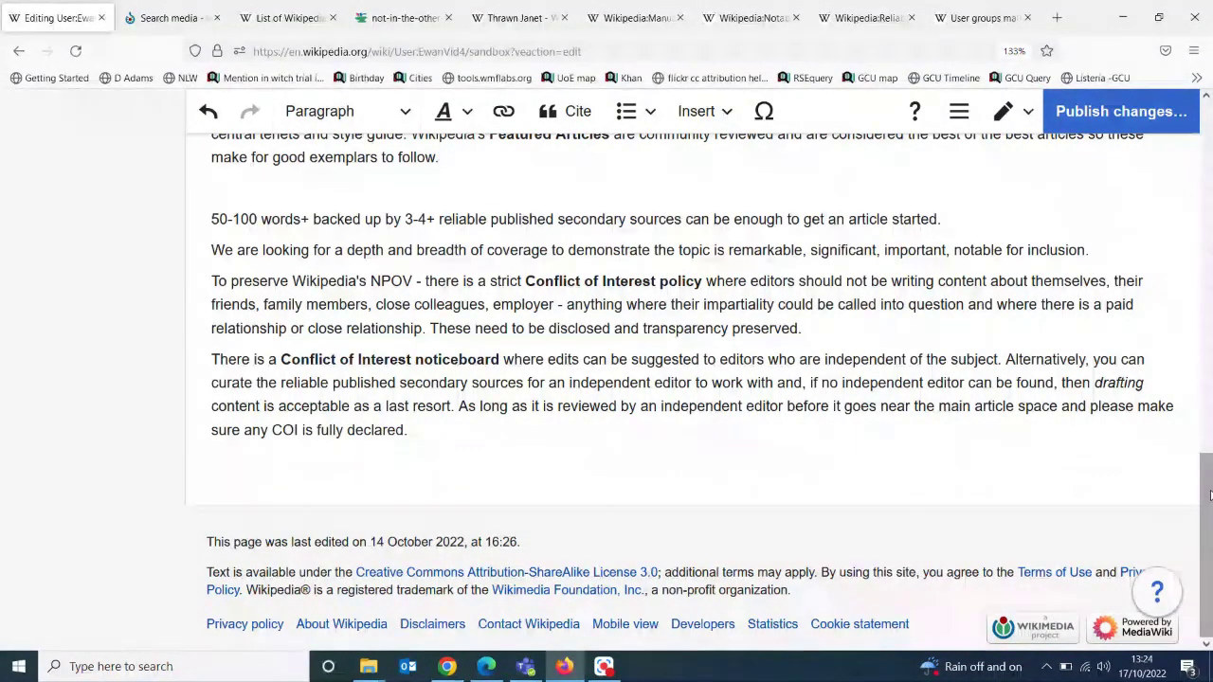
pyautogui.press('pageup')
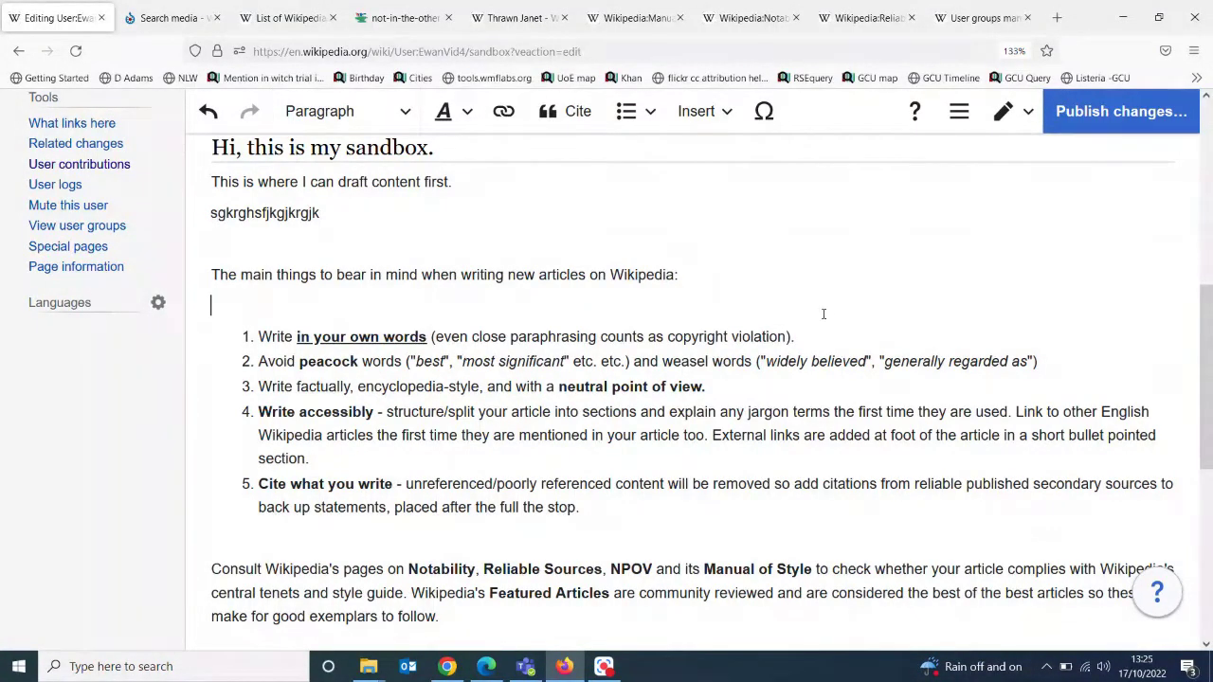
pyautogui.moveTo(1209, 335); pyautogui.dragTo(1209, 504)
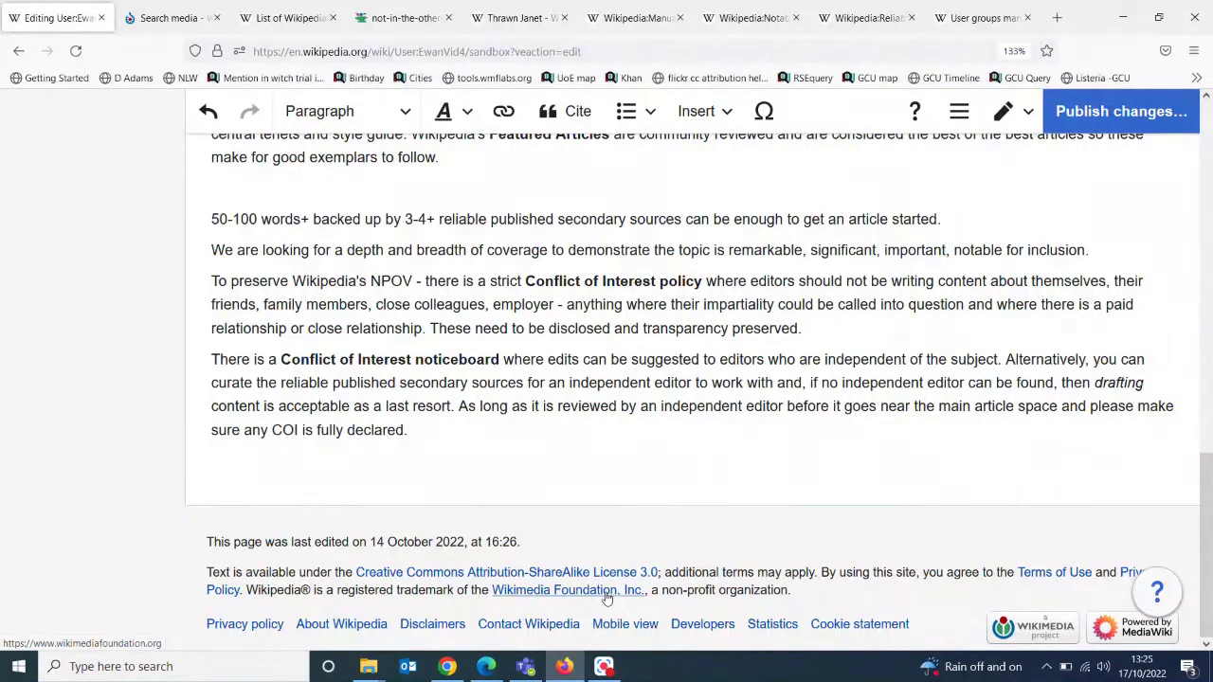
pyautogui.click(1206, 276)
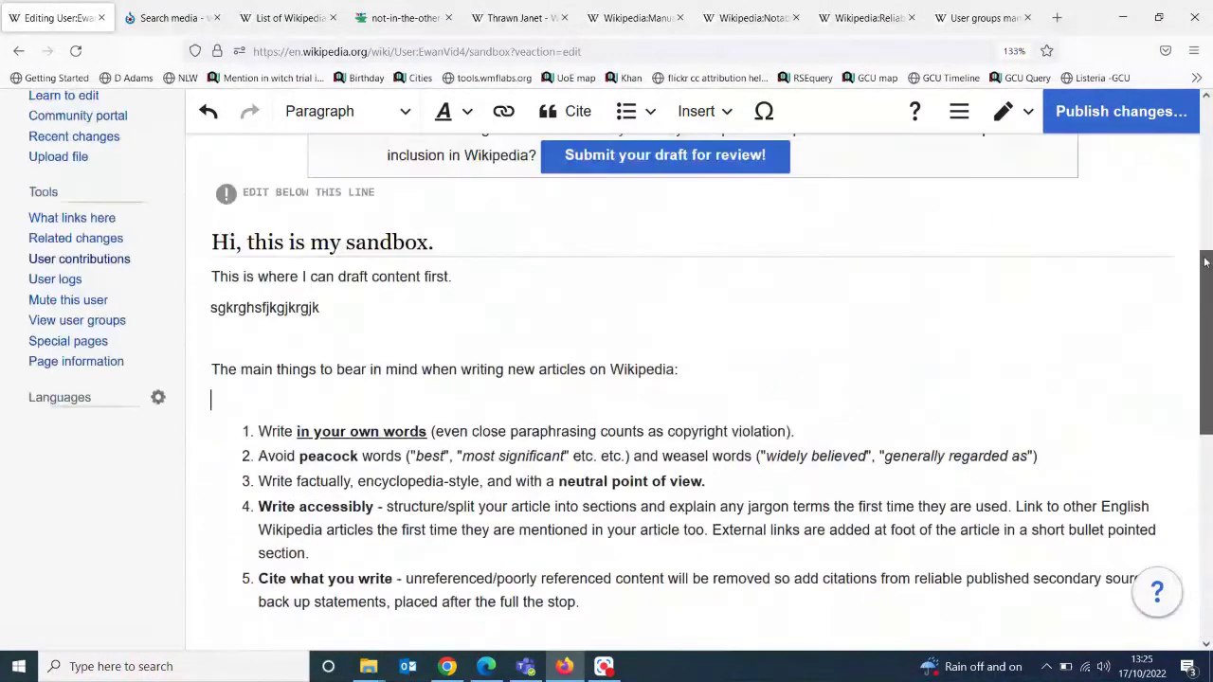
pyautogui.scroll(-1, 1206, 276)
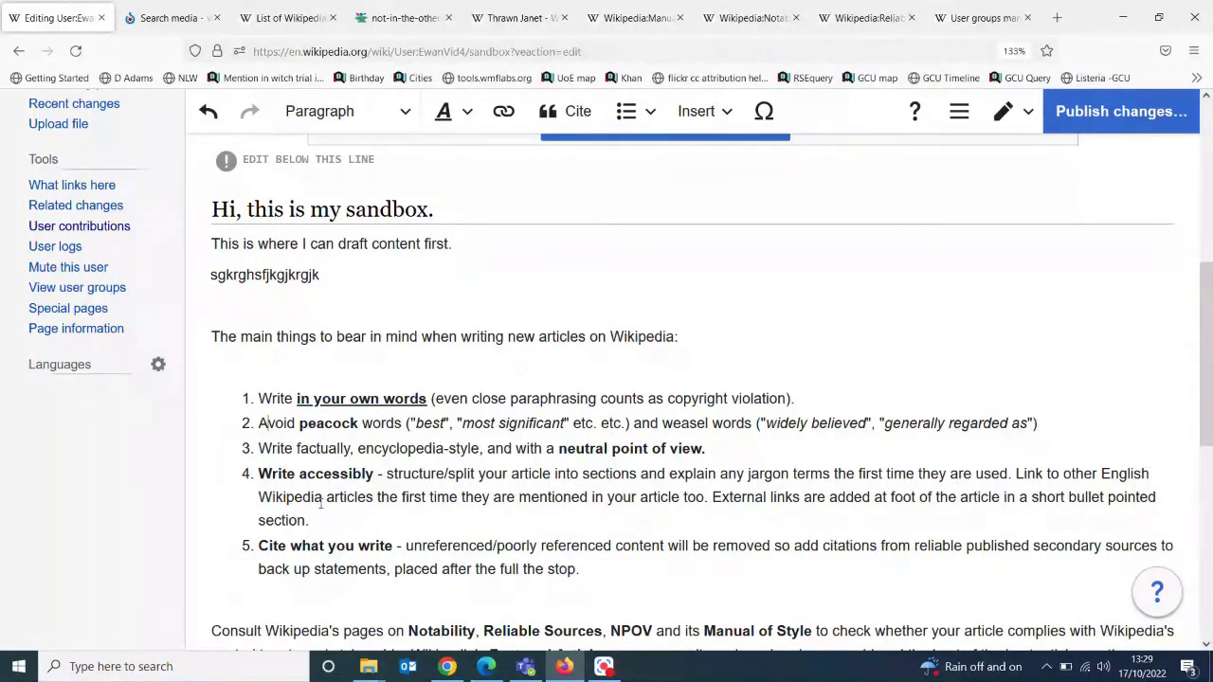
pyautogui.click(350, 114)
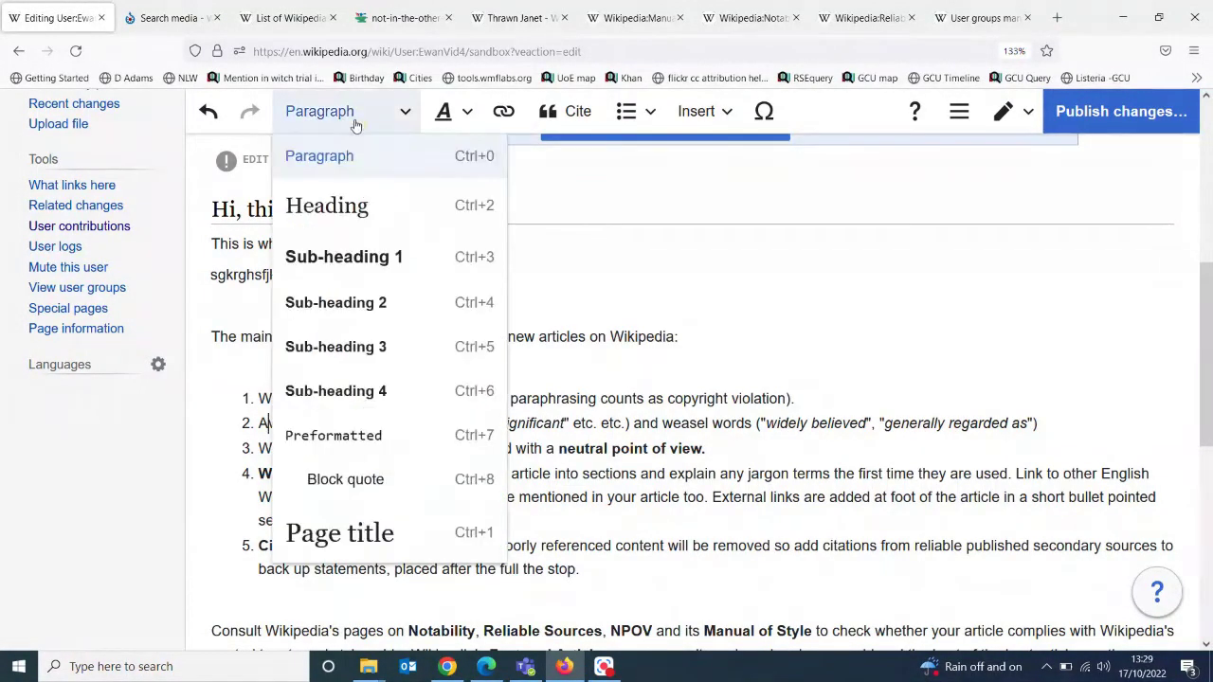
pyautogui.click(617, 287)
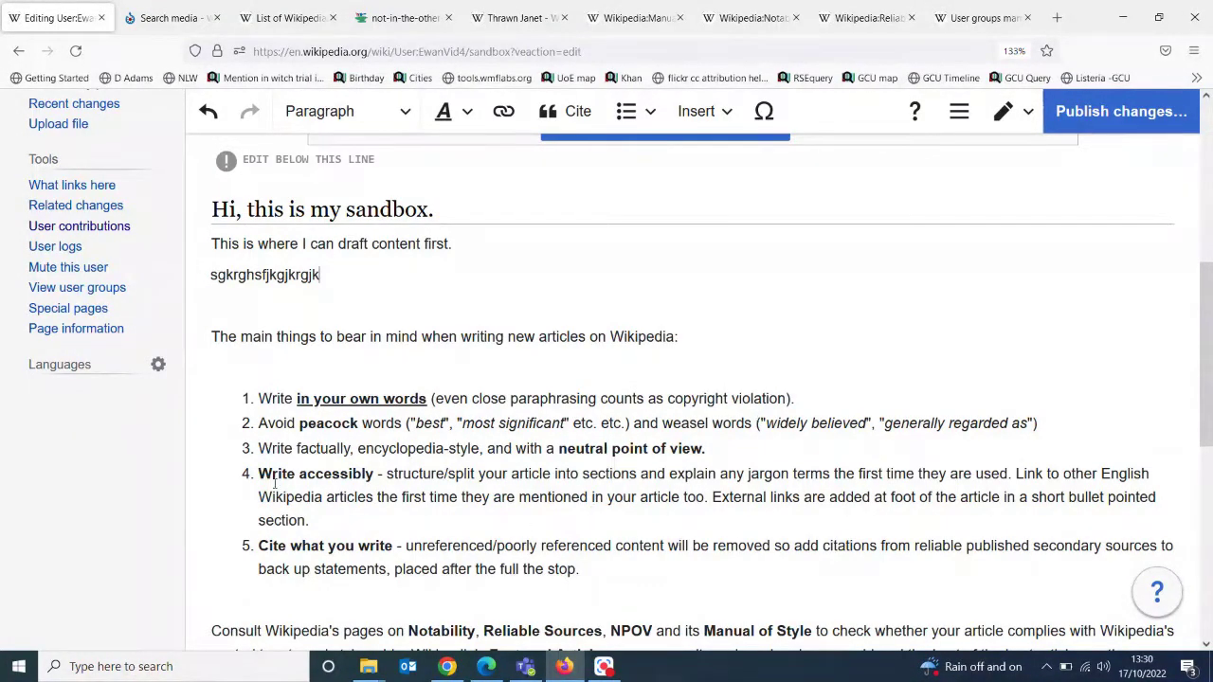
# Link the word "Wikipedia" in the fourth guideline to the Wikipedia article described as "Free multilingual online encyclopedia"
pyautogui.moveTo(323, 497); pyautogui.dragTo(234, 504)
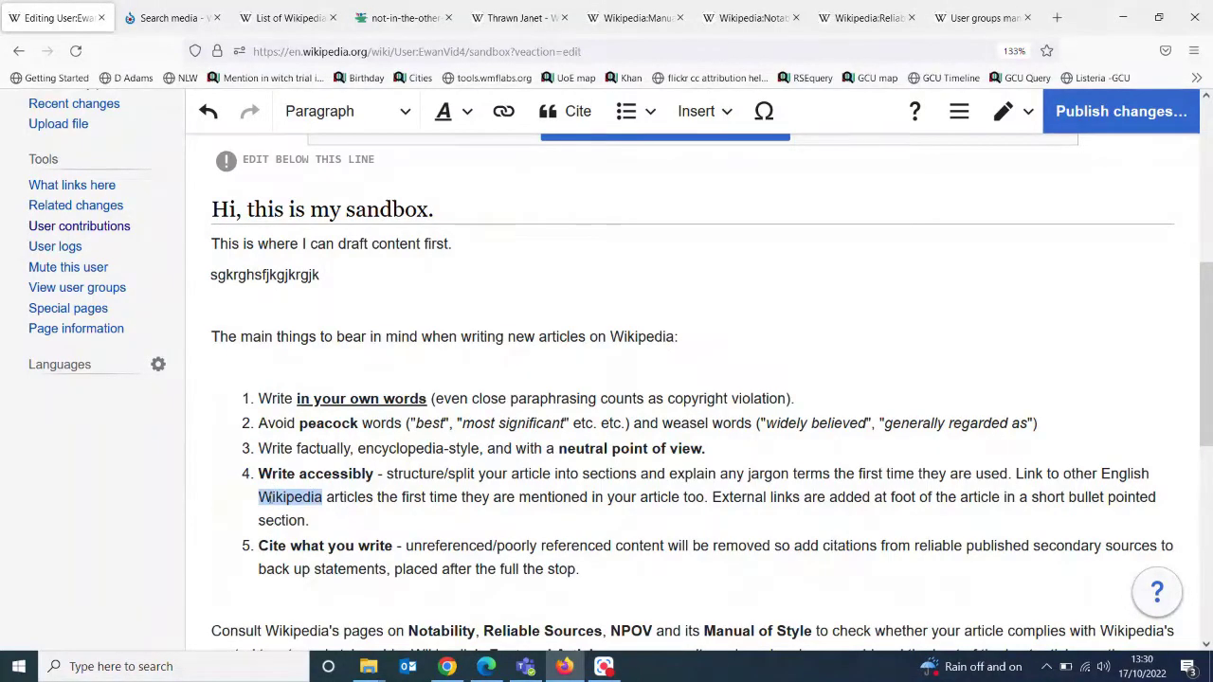
pyautogui.click(503, 115)
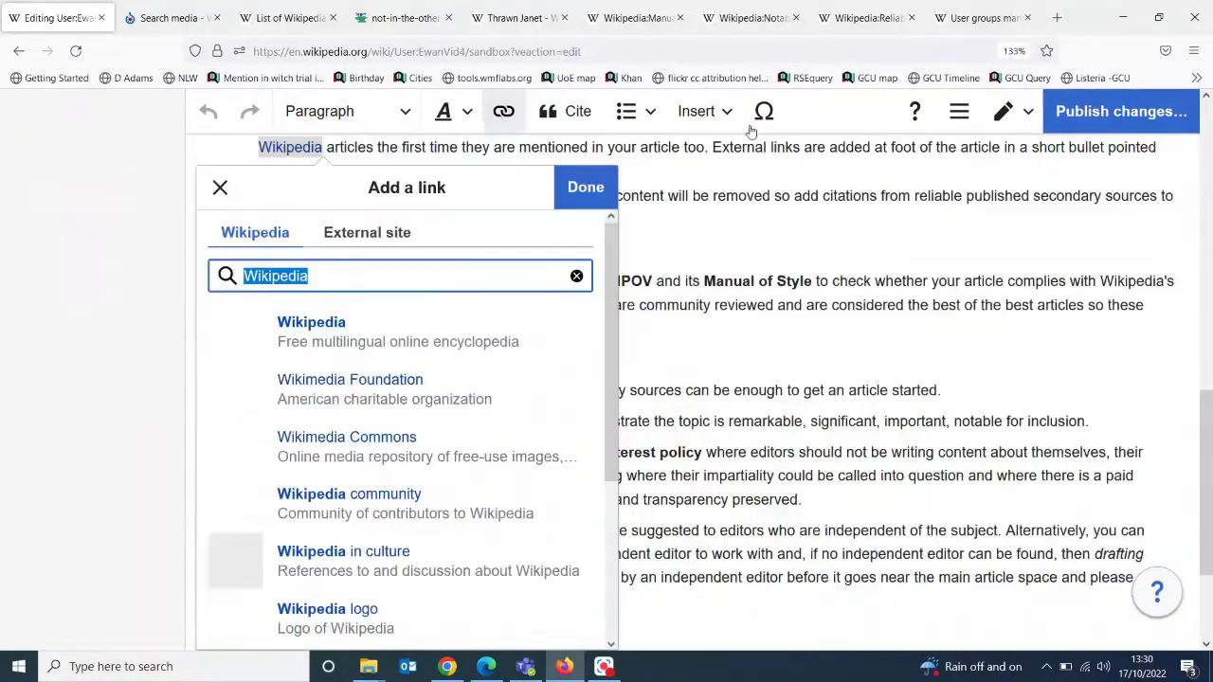
pyautogui.click(370, 332)
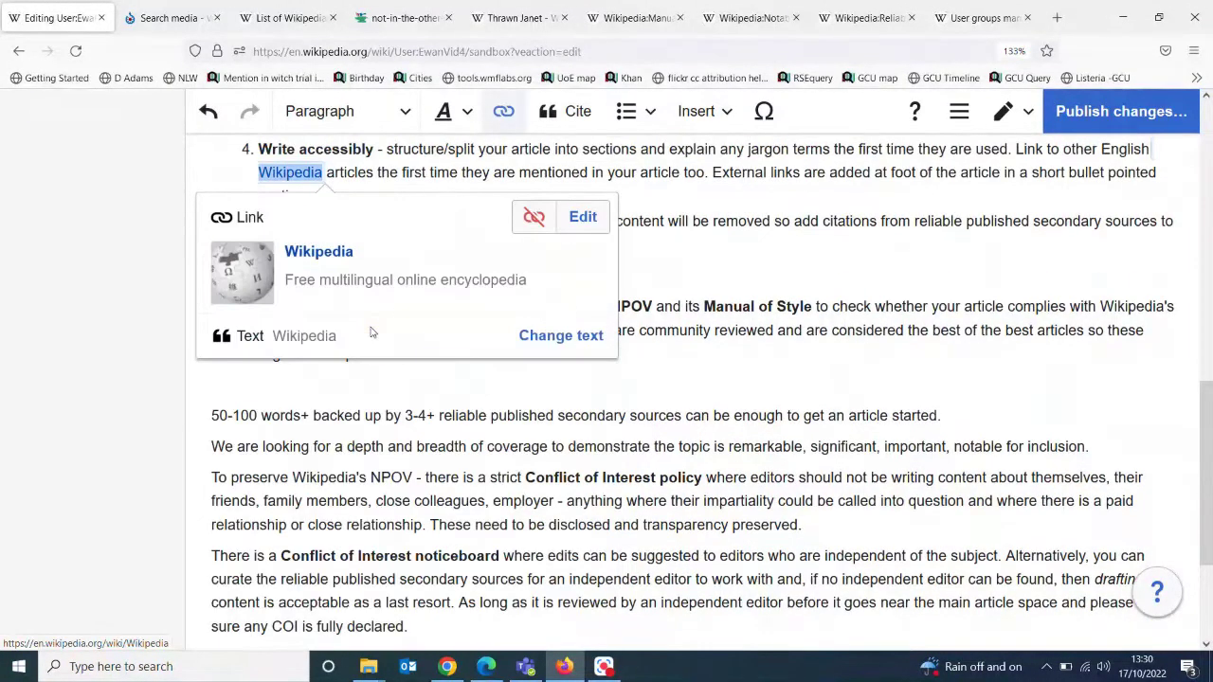
pyautogui.click(705, 204)
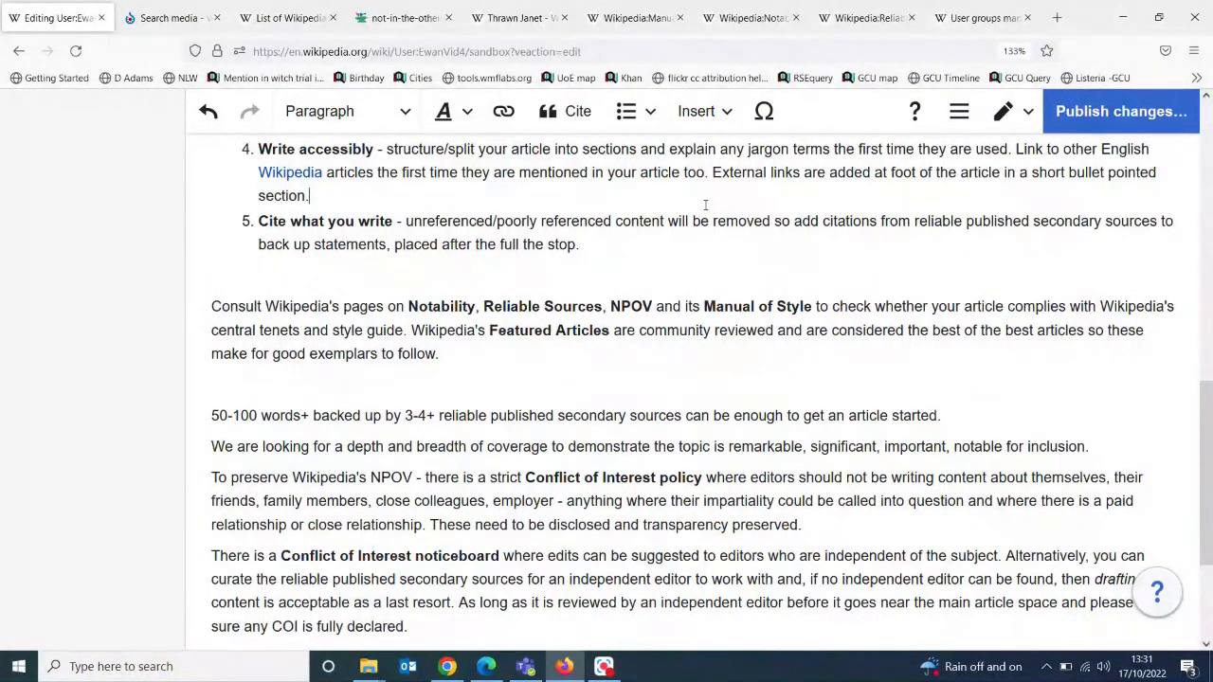
# Add the line "External links" below the conflict of interest text at the end of the sandbox and format it as a Heading
pyautogui.click(712, 173)
pyautogui.moveTo(713, 173); pyautogui.dragTo(801, 173)
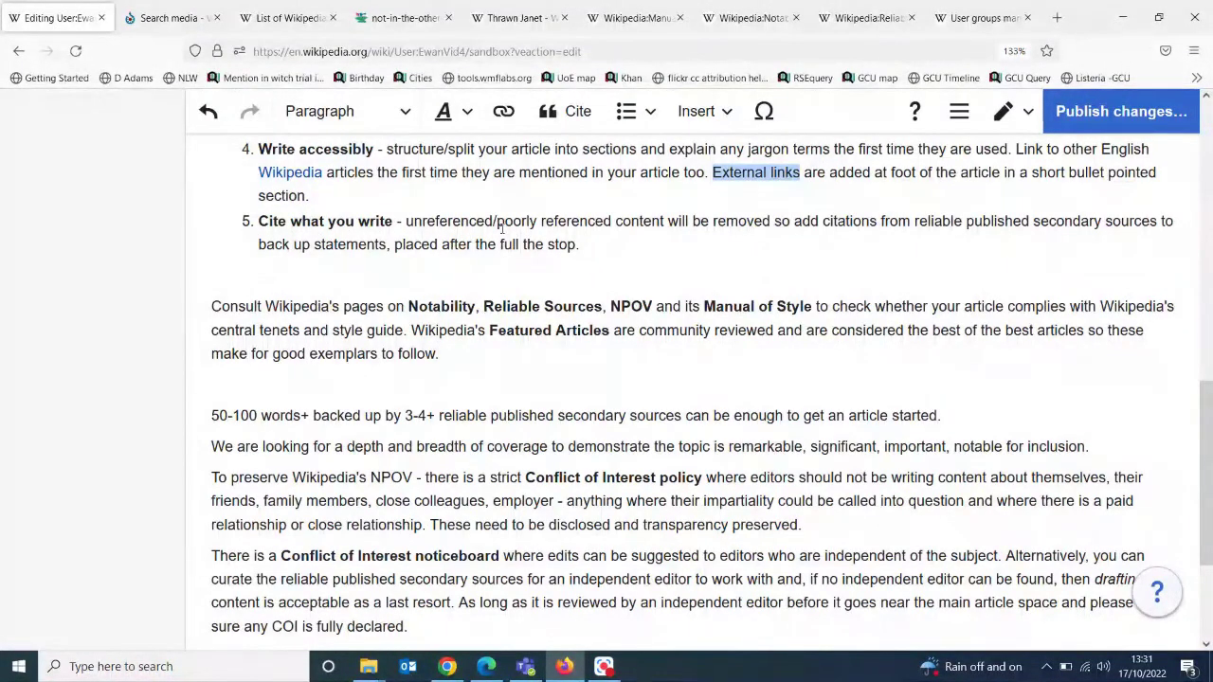
pyautogui.scroll(-3, 1075, 392)
pyautogui.click(471, 467)
pyautogui.write('Extern')
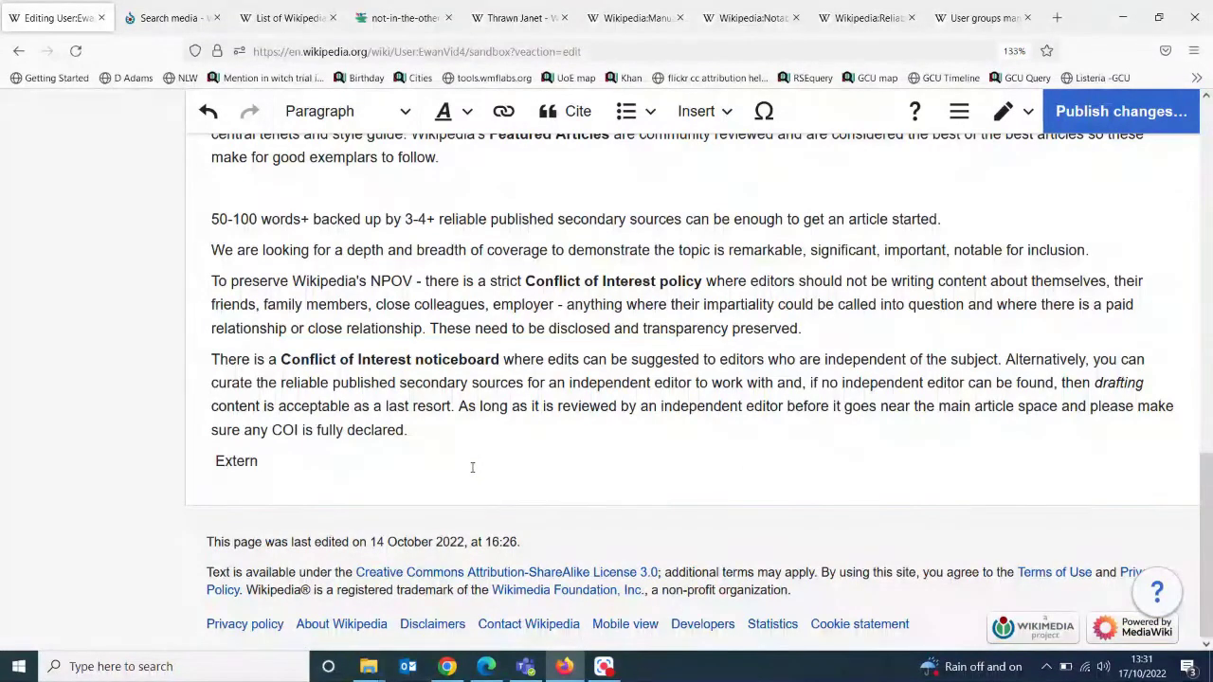
pyautogui.write('al')
pyautogui.press('BackSpace')
pyautogui.write('al links')
pyautogui.moveTo(394, 467); pyautogui.dragTo(149, 455)
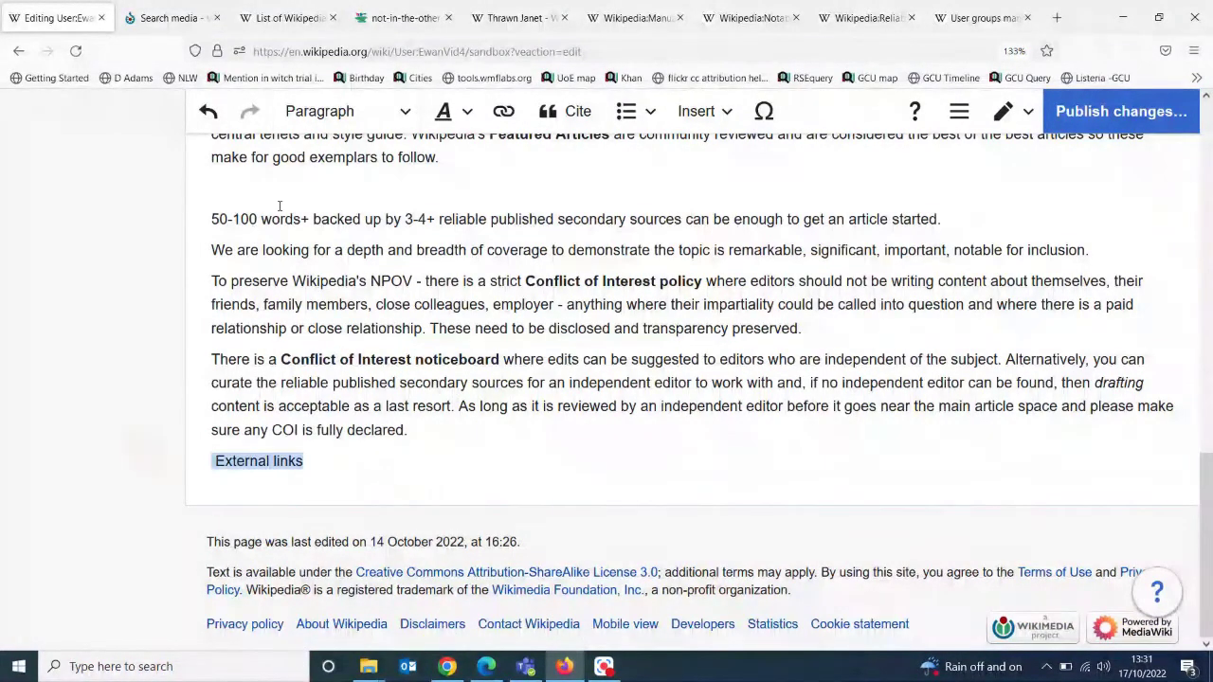
pyautogui.click(345, 112)
pyautogui.click(364, 208)
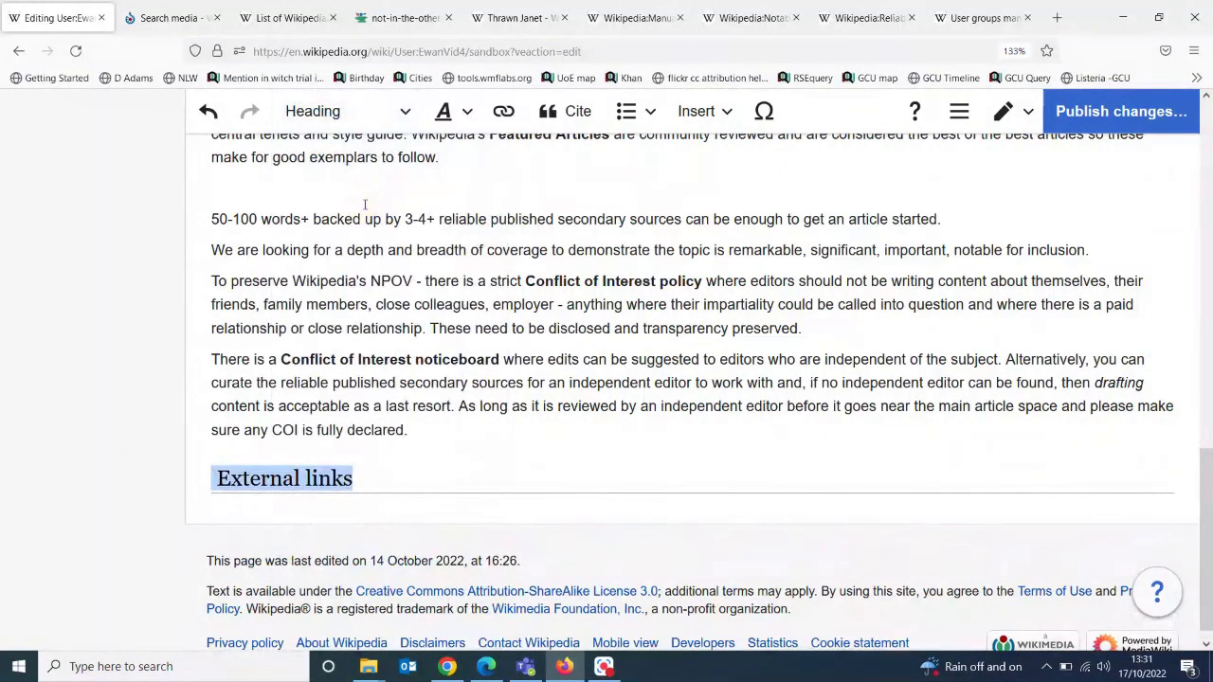
# Review the fourth and fifth guidelines, highlighting "reliable published secondary sources" in the fifth one
pyautogui.moveTo(1206, 569); pyautogui.dragTo(1209, 431)
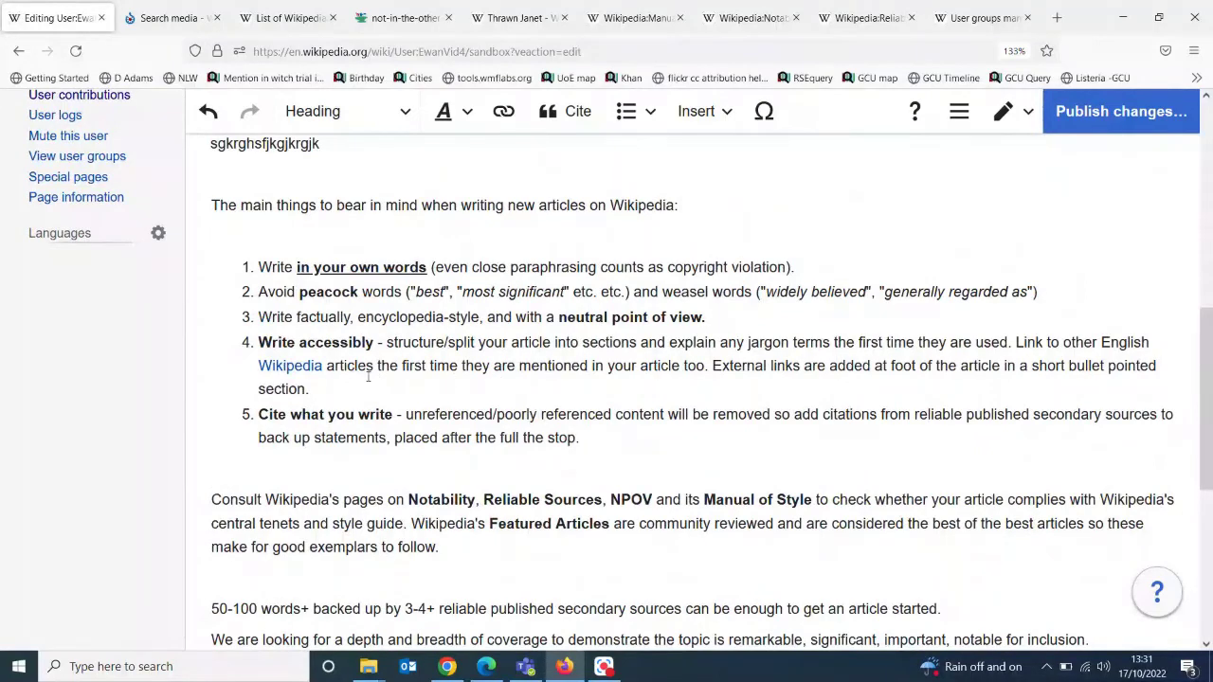
pyautogui.click(289, 344)
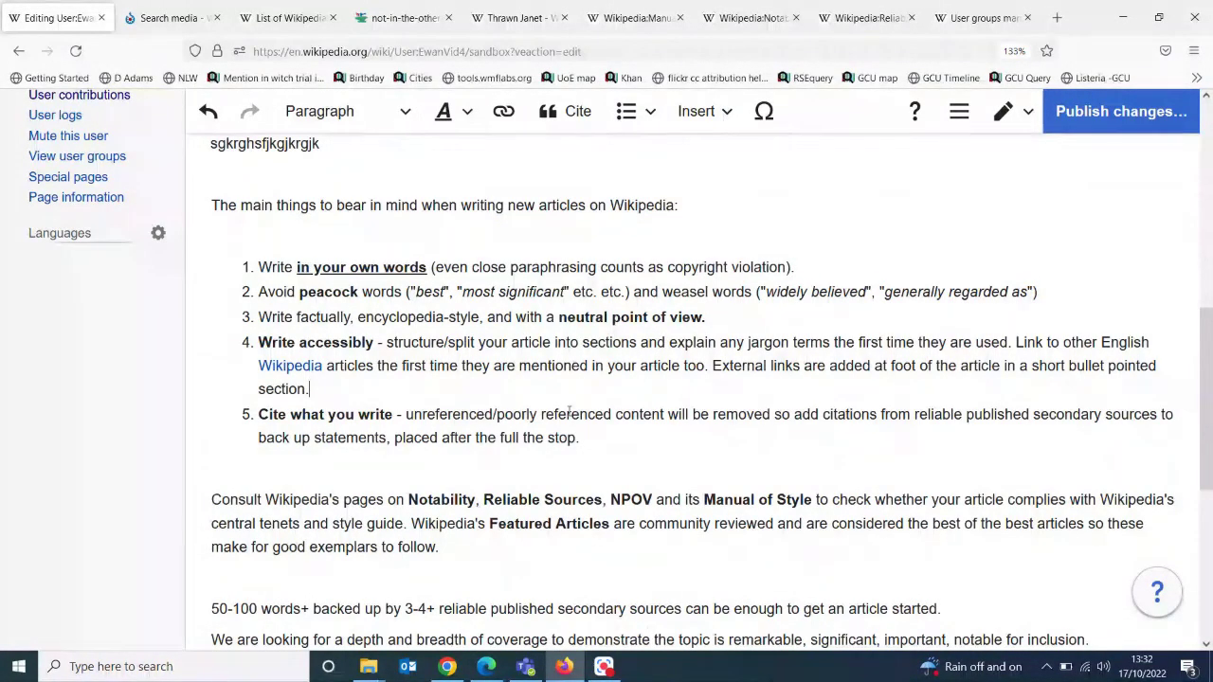
pyautogui.click(915, 414)
pyautogui.moveTo(914, 414); pyautogui.dragTo(1157, 420)
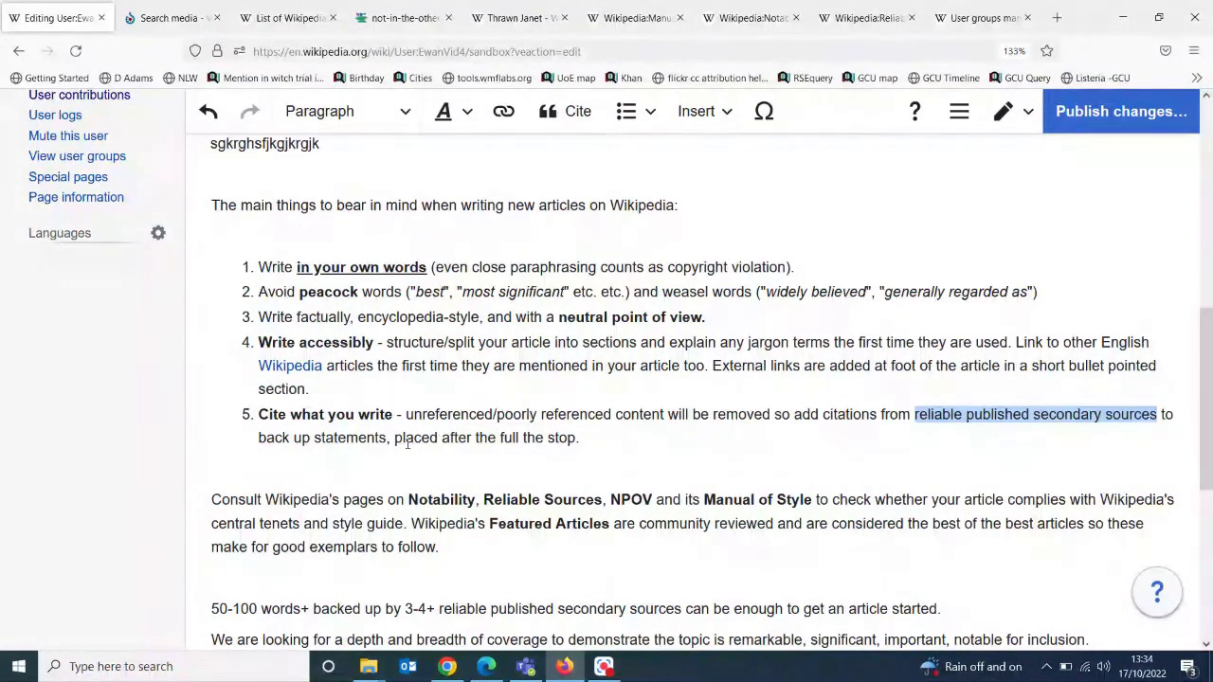
# Examine the manual Book citation form at the end of the fifth guideline, look up its "page" fields and close it without inserting
pyautogui.click(613, 440)
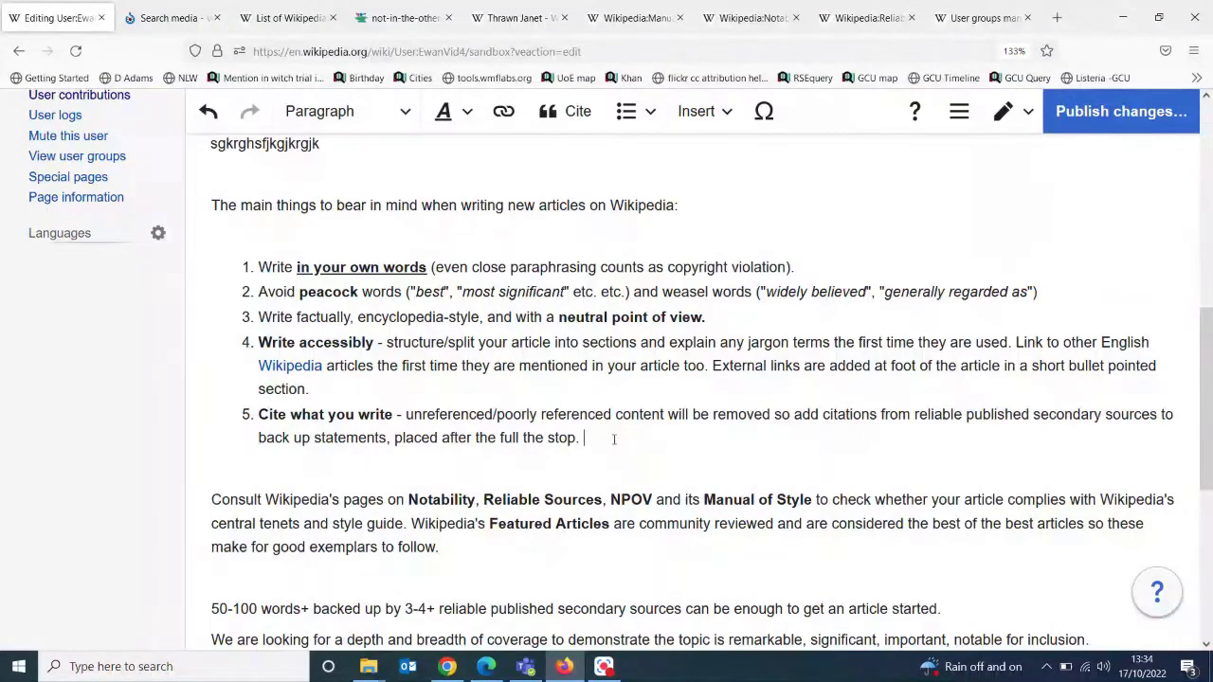
pyautogui.click(565, 112)
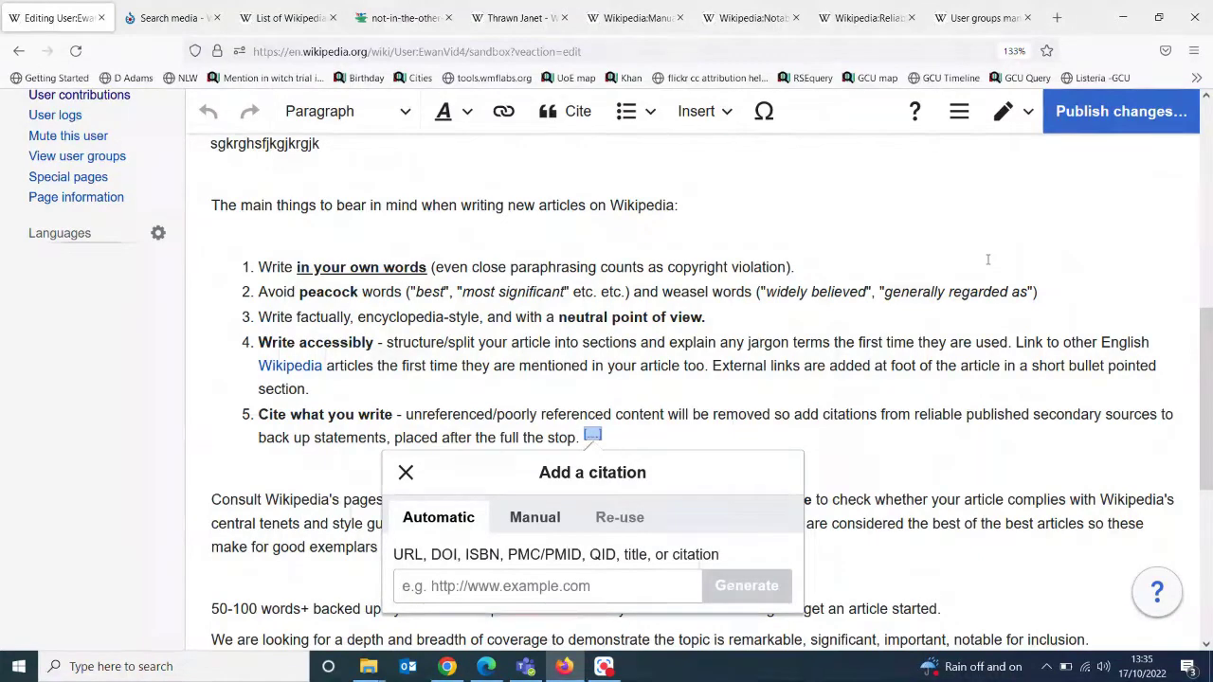
pyautogui.click(527, 527)
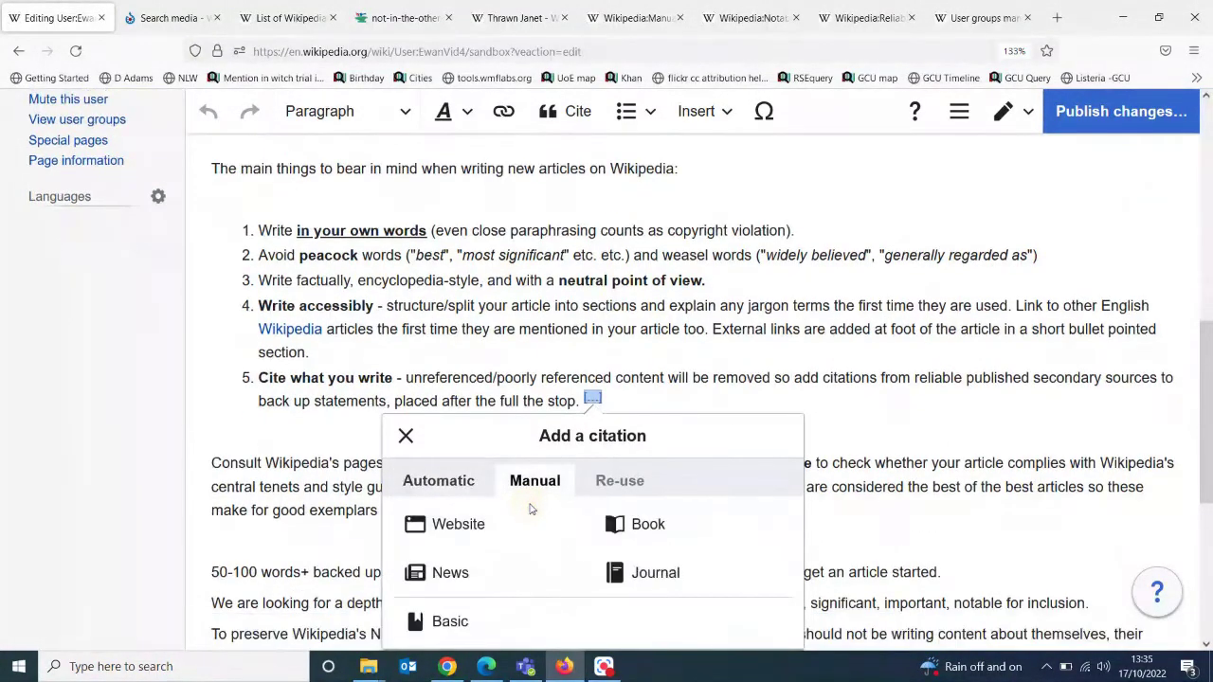
pyautogui.click(643, 528)
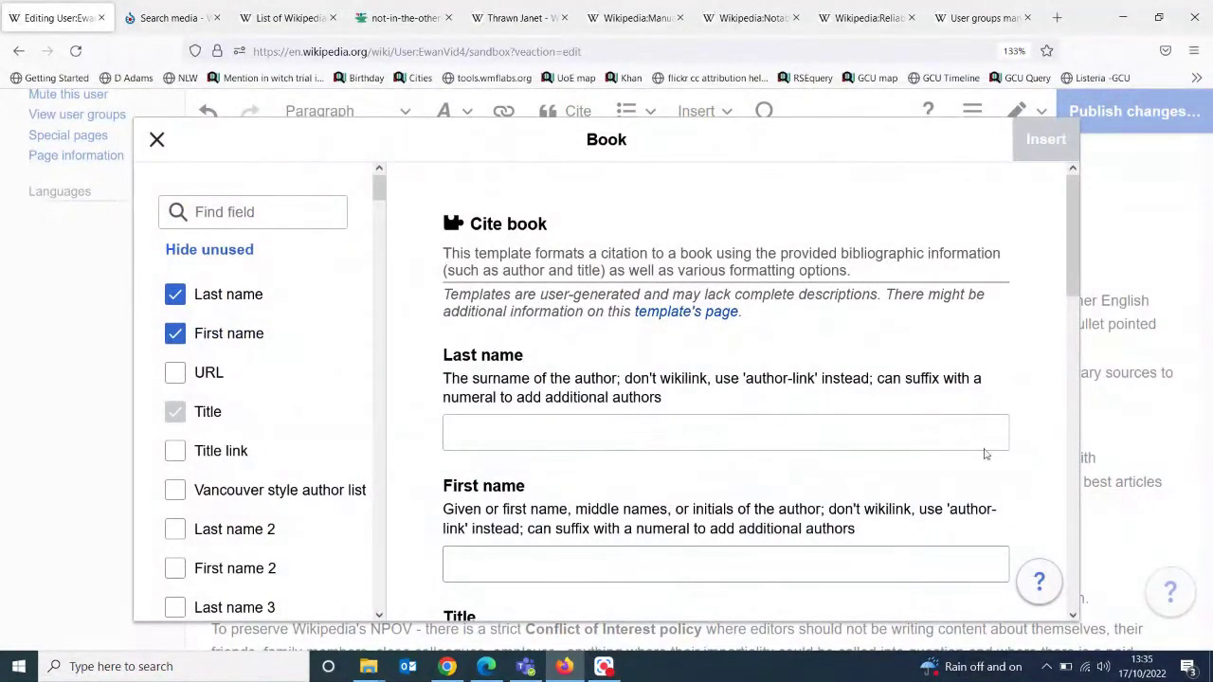
pyautogui.moveTo(1073, 276); pyautogui.dragTo(1066, 372)
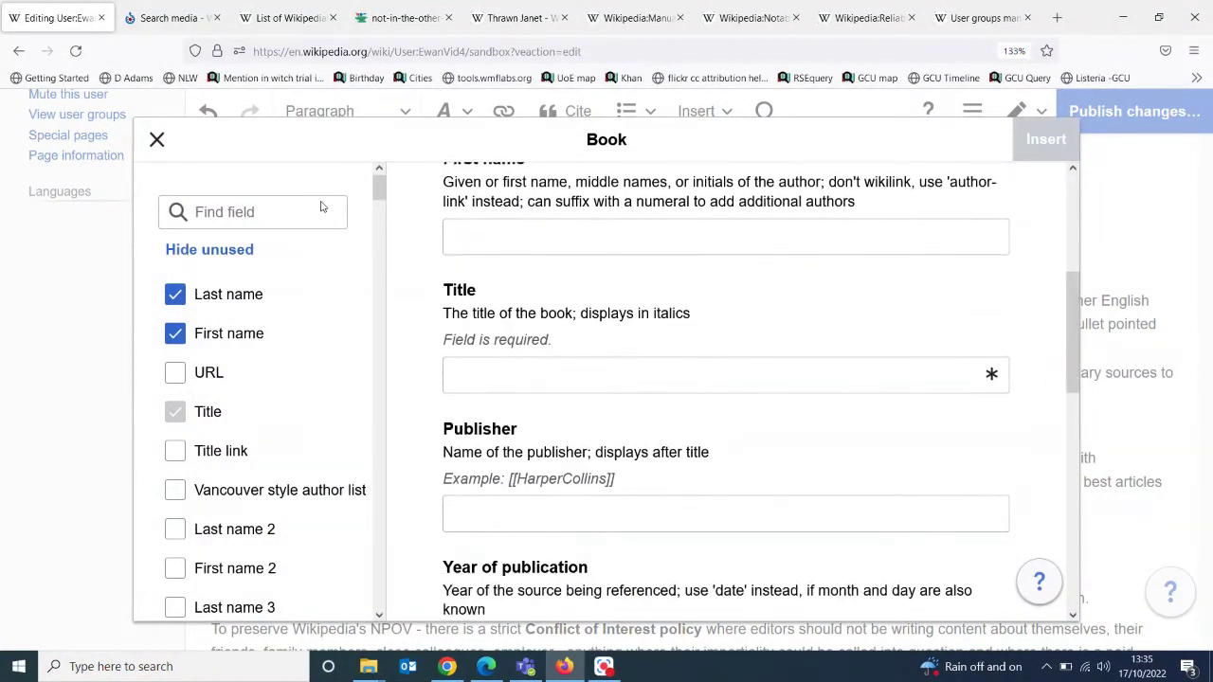
pyautogui.click(201, 210)
pyautogui.write('page')
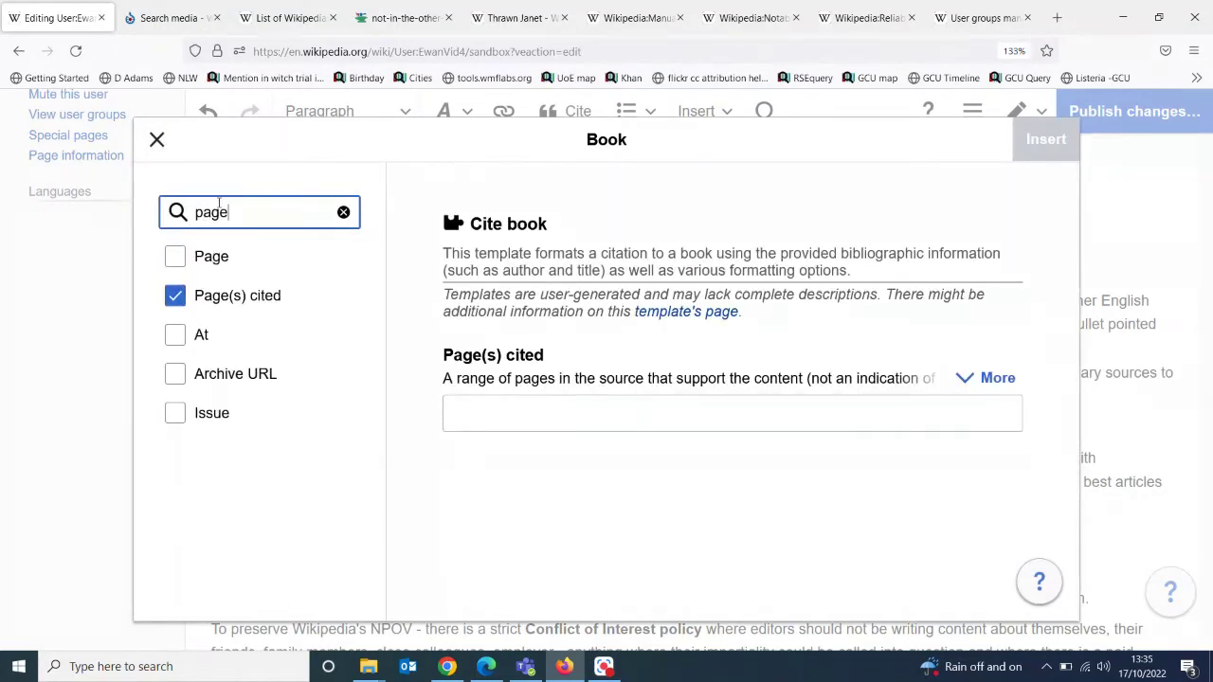
pyautogui.click(157, 140)
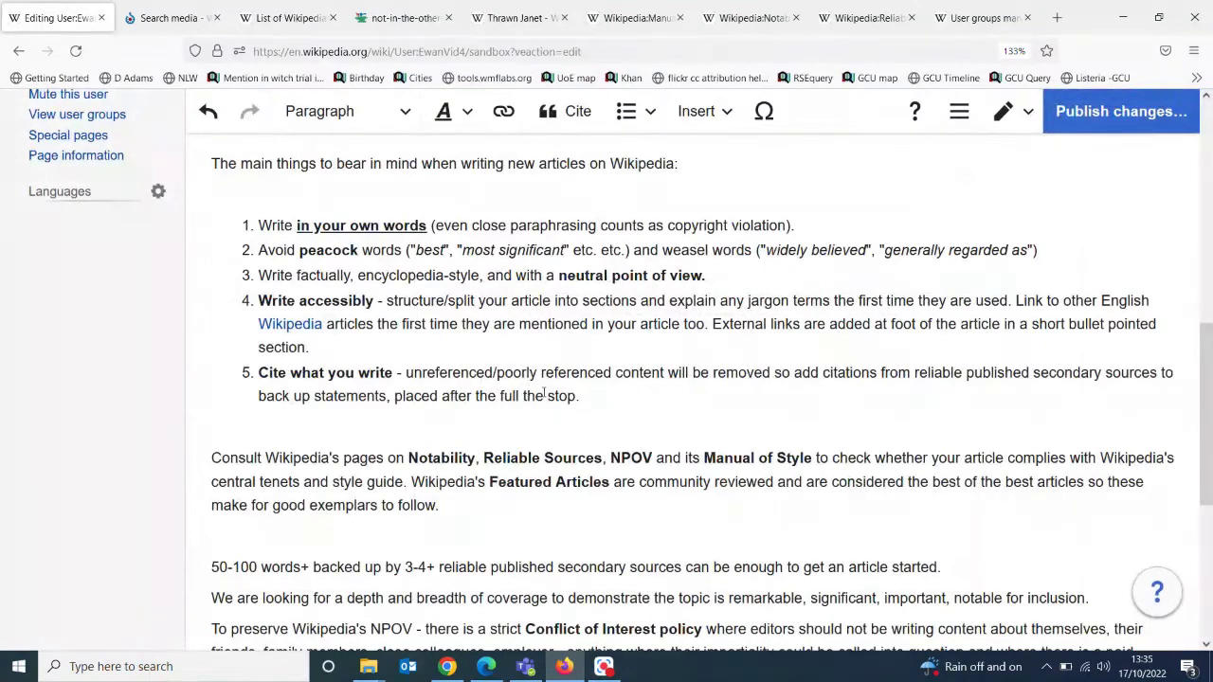
# Generate an automatic citation from the identifier 11111111 and insert it at the end of the fifth guideline
pyautogui.click(578, 116)
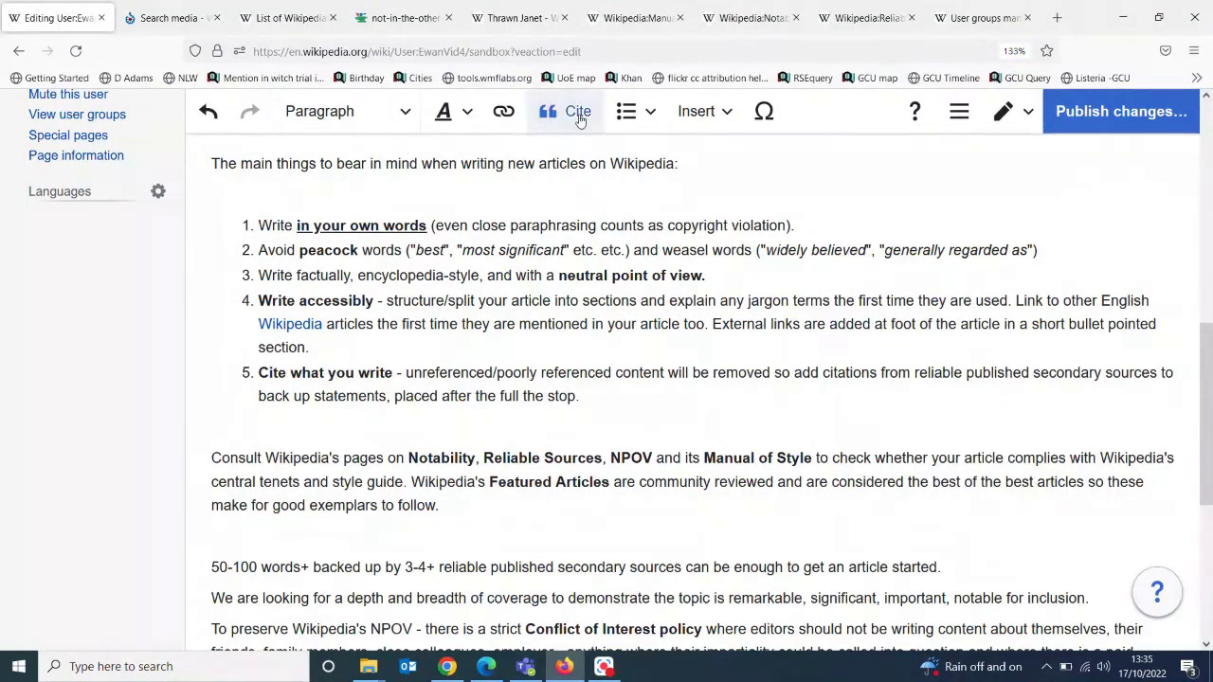
pyautogui.click(434, 477)
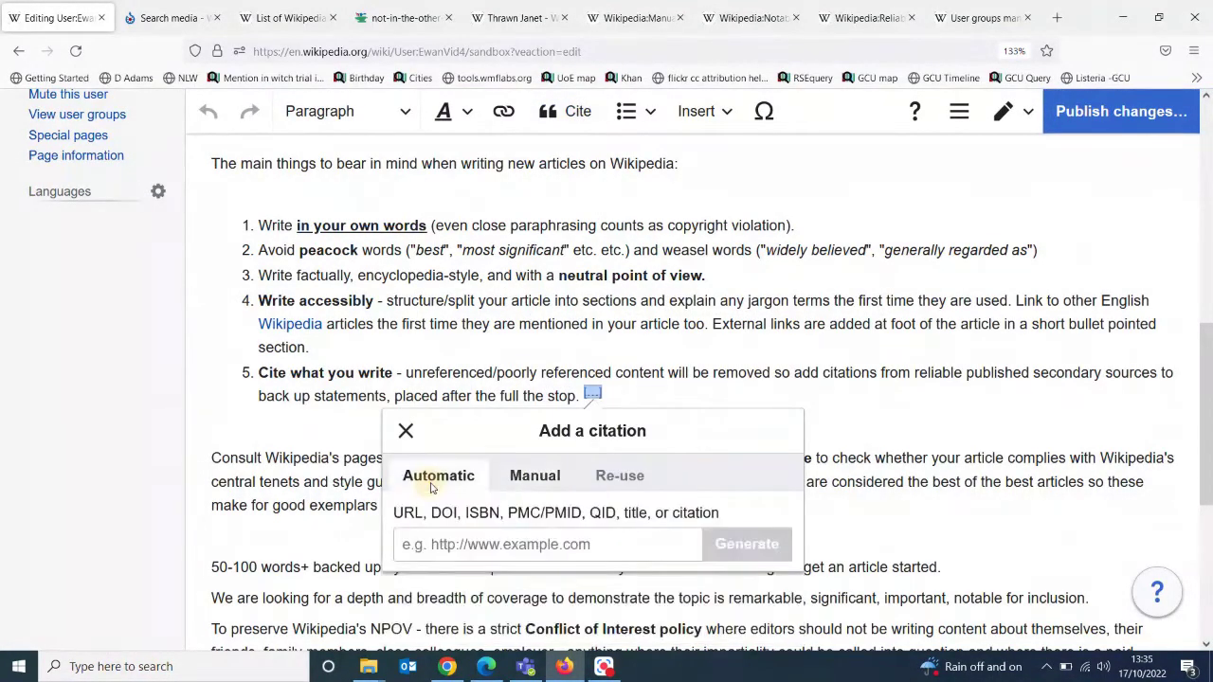
pyautogui.click(446, 536)
pyautogui.write('11111111')
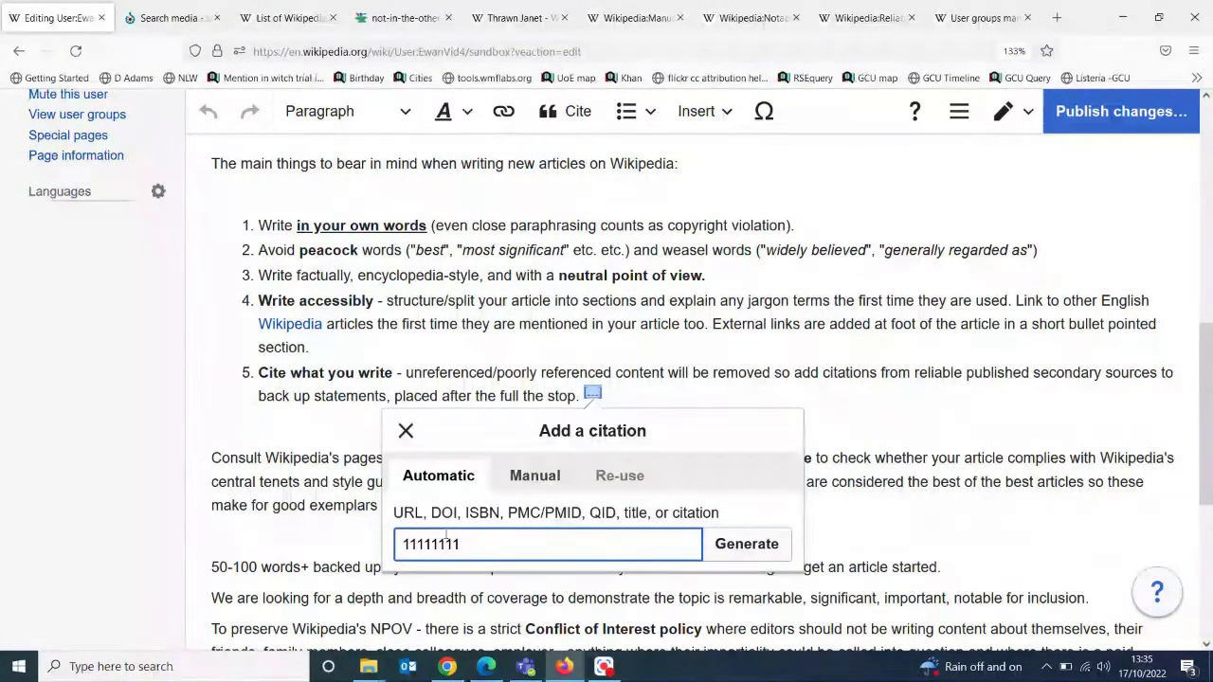
pyautogui.click(714, 555)
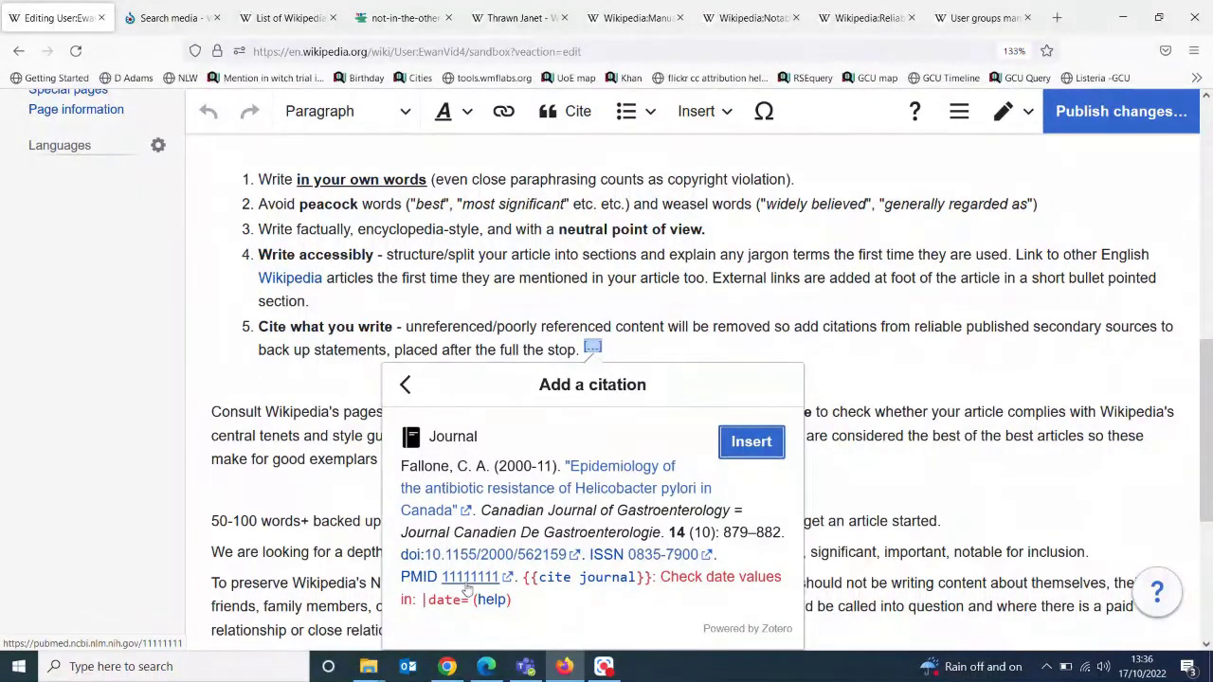
pyautogui.click(748, 442)
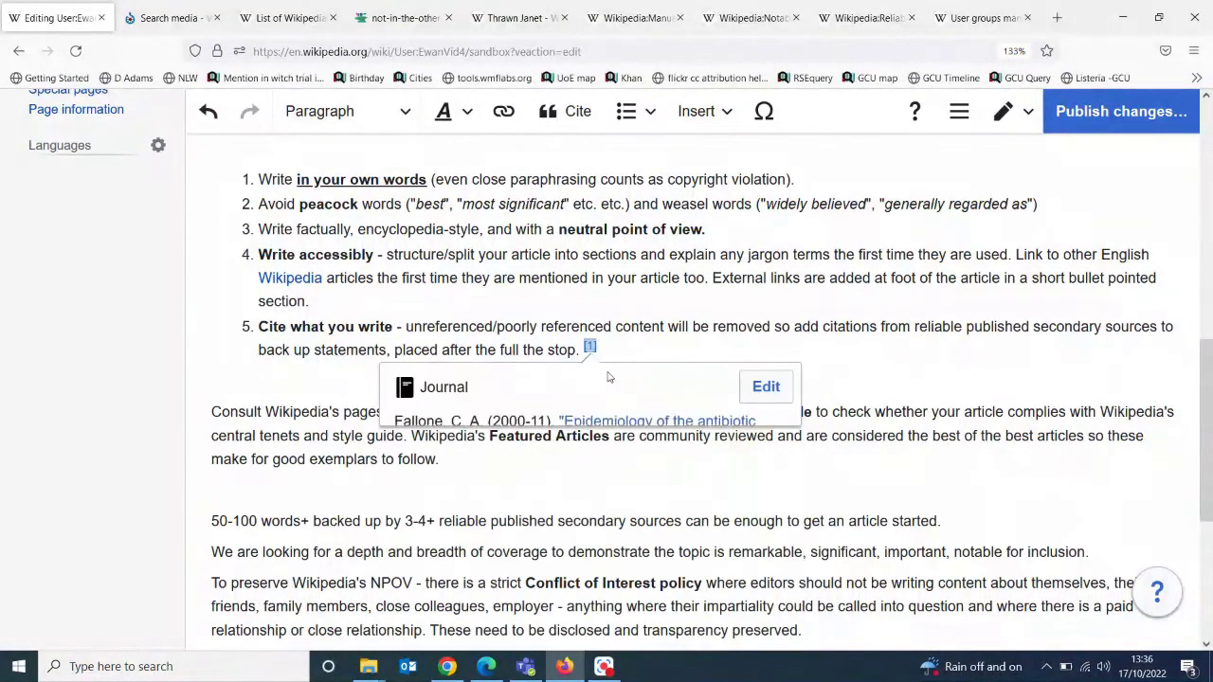
pyautogui.click(669, 336)
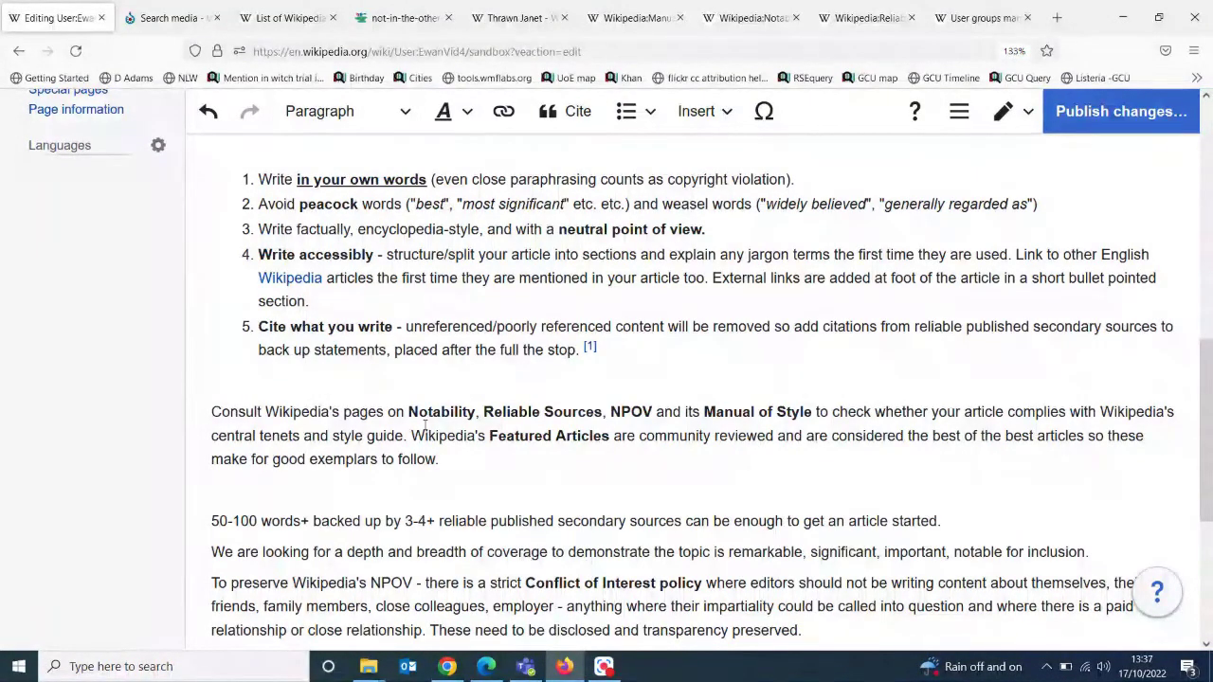
# Switch to the Wikipedia:Notability page and look up its full title in the Wikipedia search
pyautogui.click(723, 26)
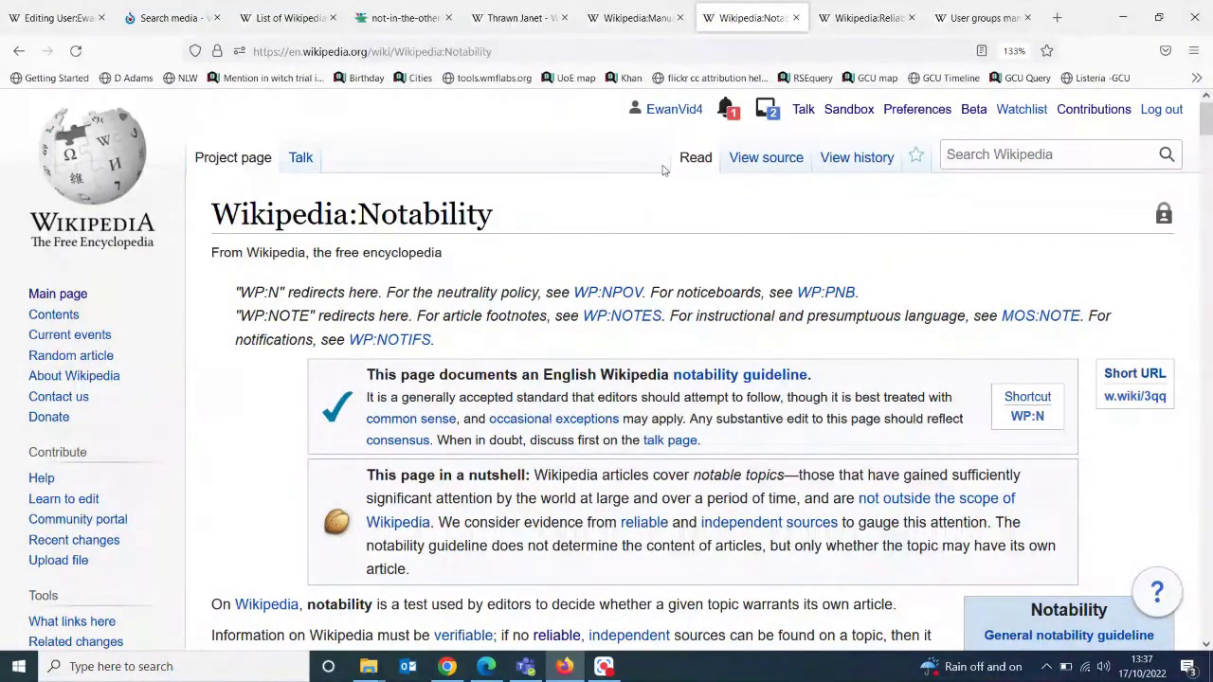
pyautogui.moveTo(527, 211); pyautogui.dragTo(216, 212)
pyautogui.hotkey('ctrl', 'c')
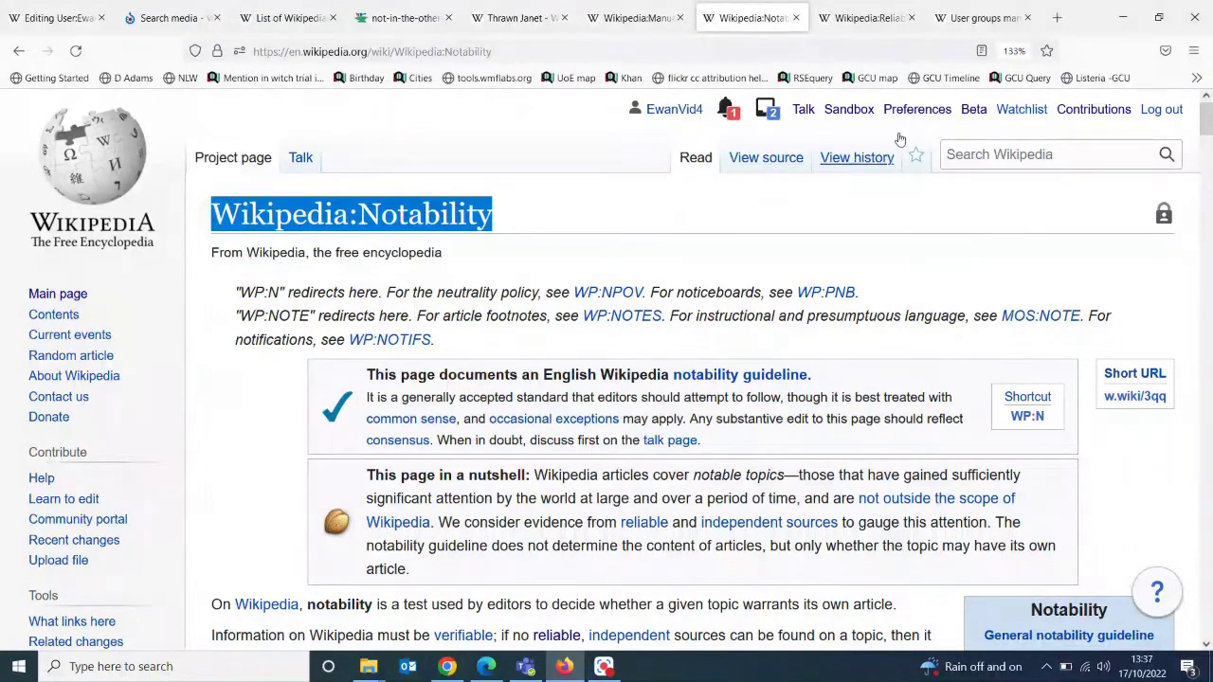
pyautogui.click(950, 154)
pyautogui.hotkey('ctrl', 'v')
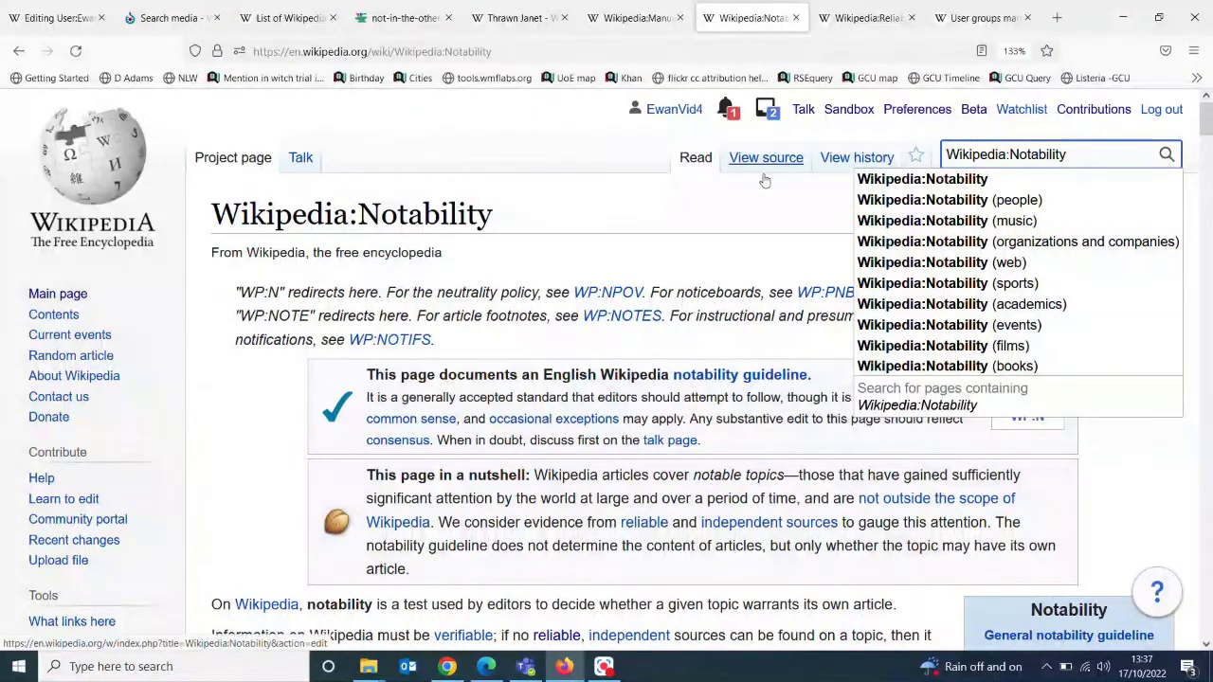
pyautogui.press('Down')
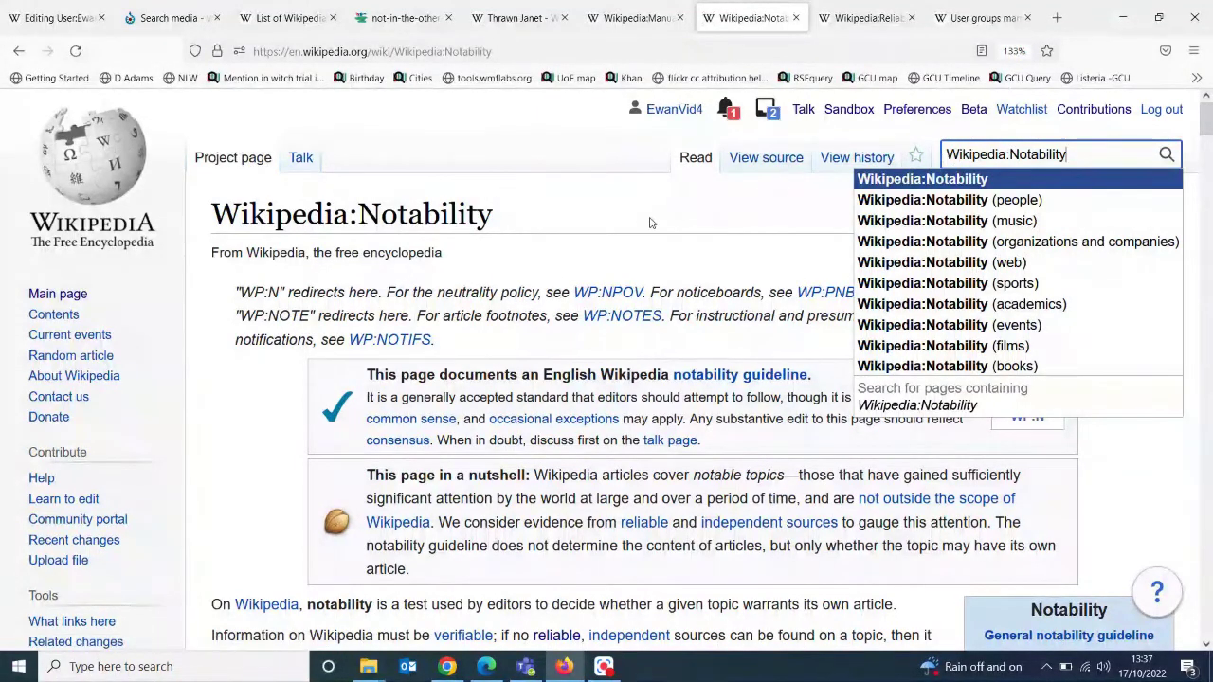
pyautogui.click(743, 200)
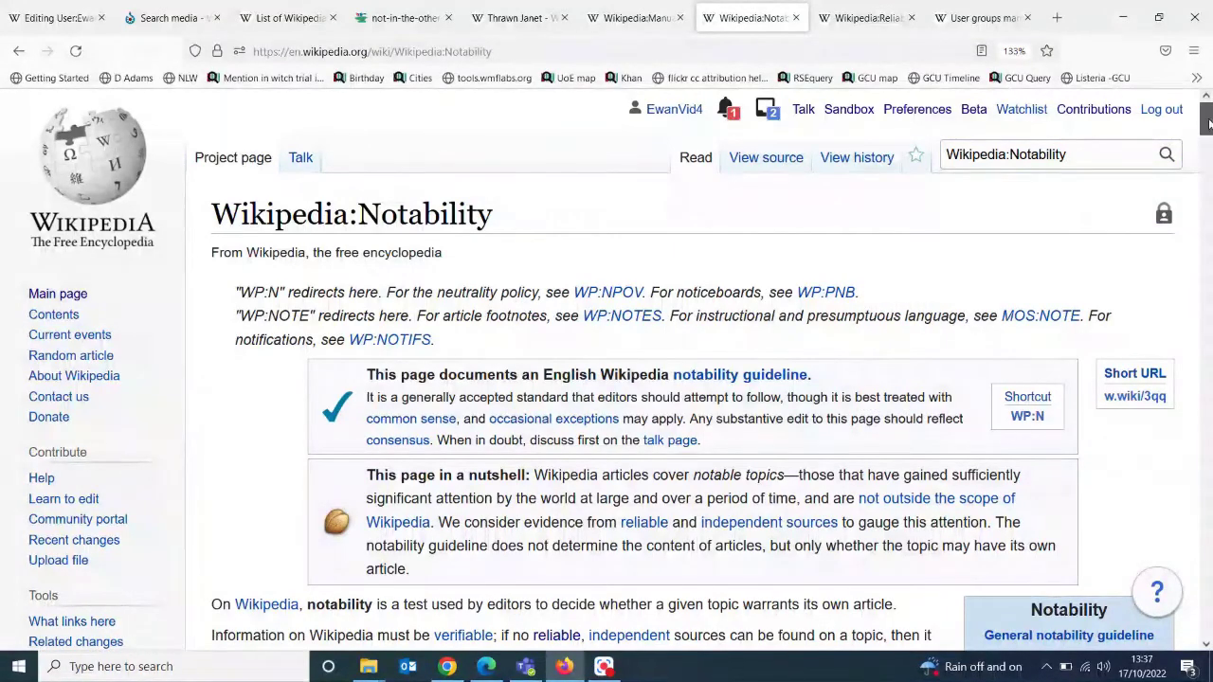
# Read the introduction of the notability page, covering the test for a separate article and the criteria for a topic to merit one
pyautogui.moveTo(1208, 123); pyautogui.dragTo(1208, 144)
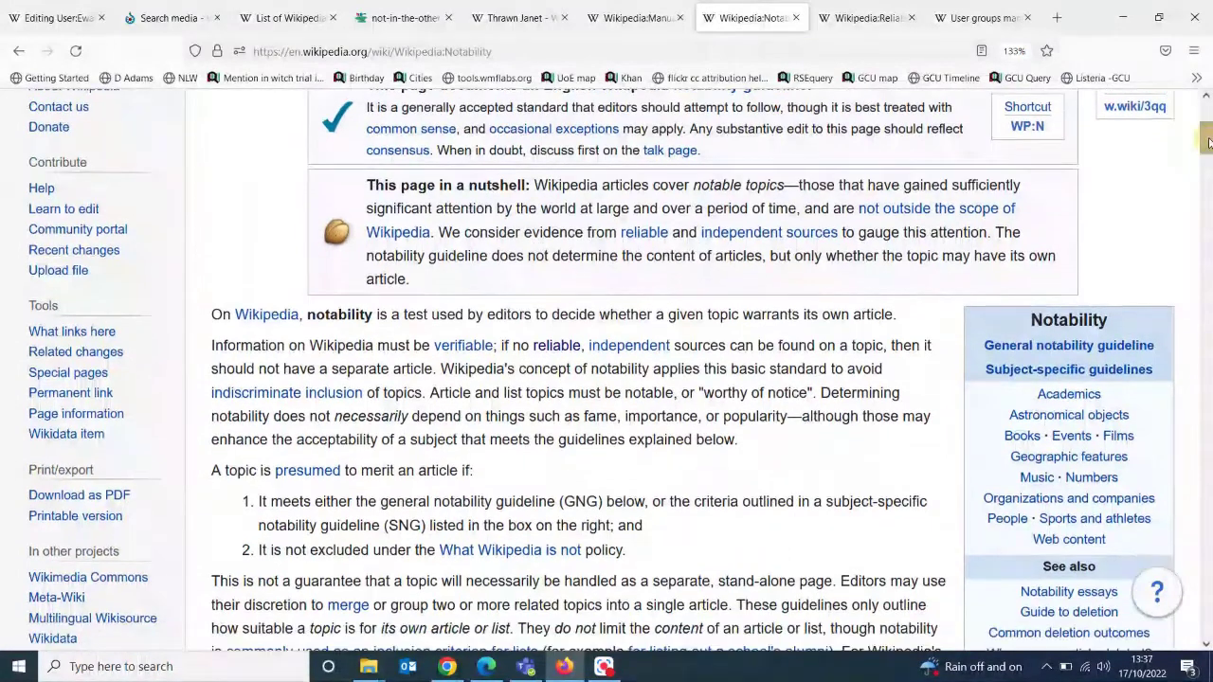
pyautogui.moveTo(391, 321); pyautogui.dragTo(755, 465)
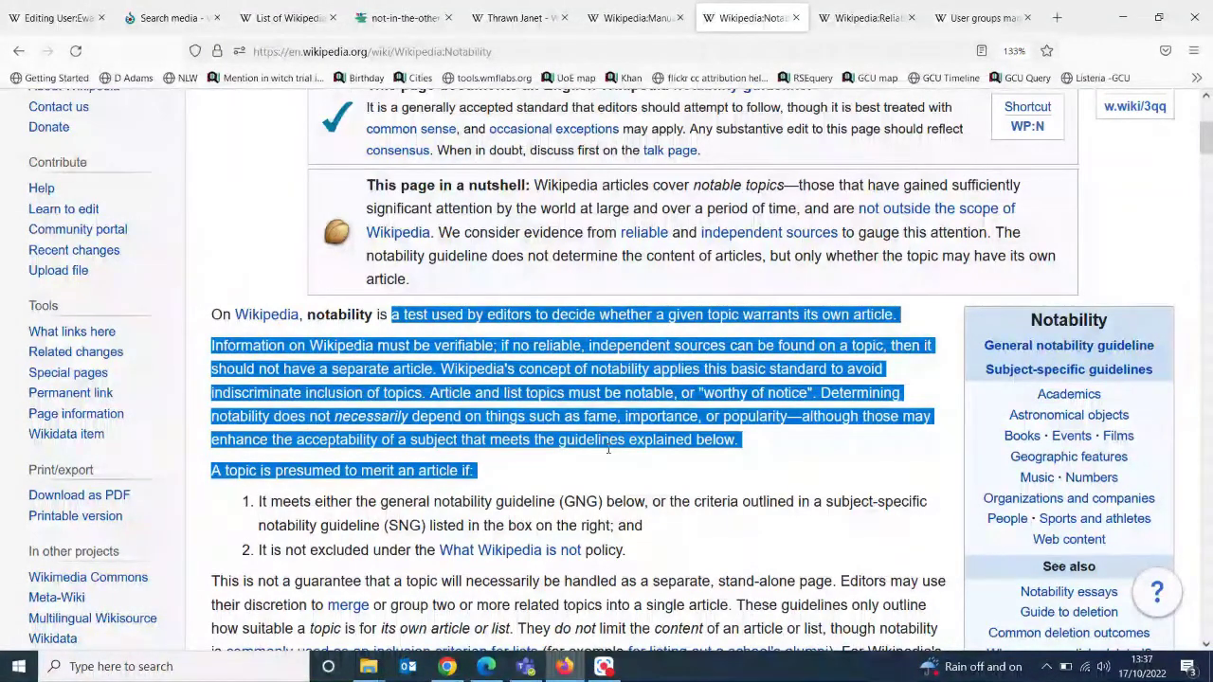
pyautogui.click(362, 474)
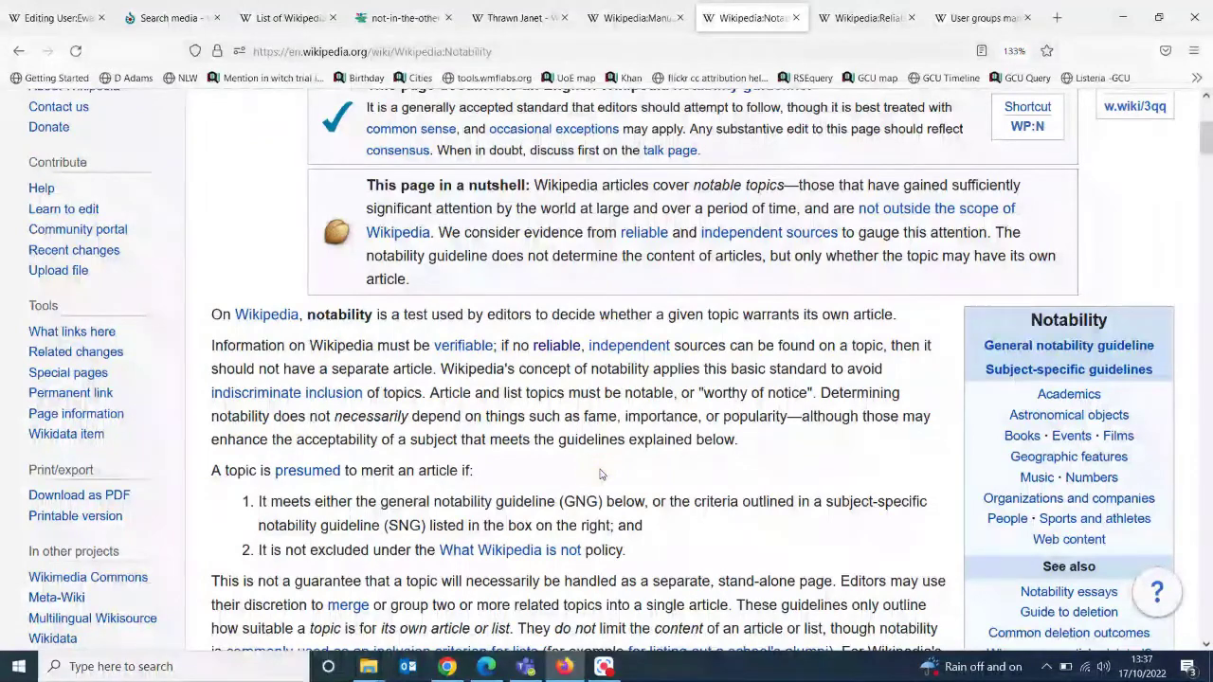
pyautogui.scroll(-2, 600, 474)
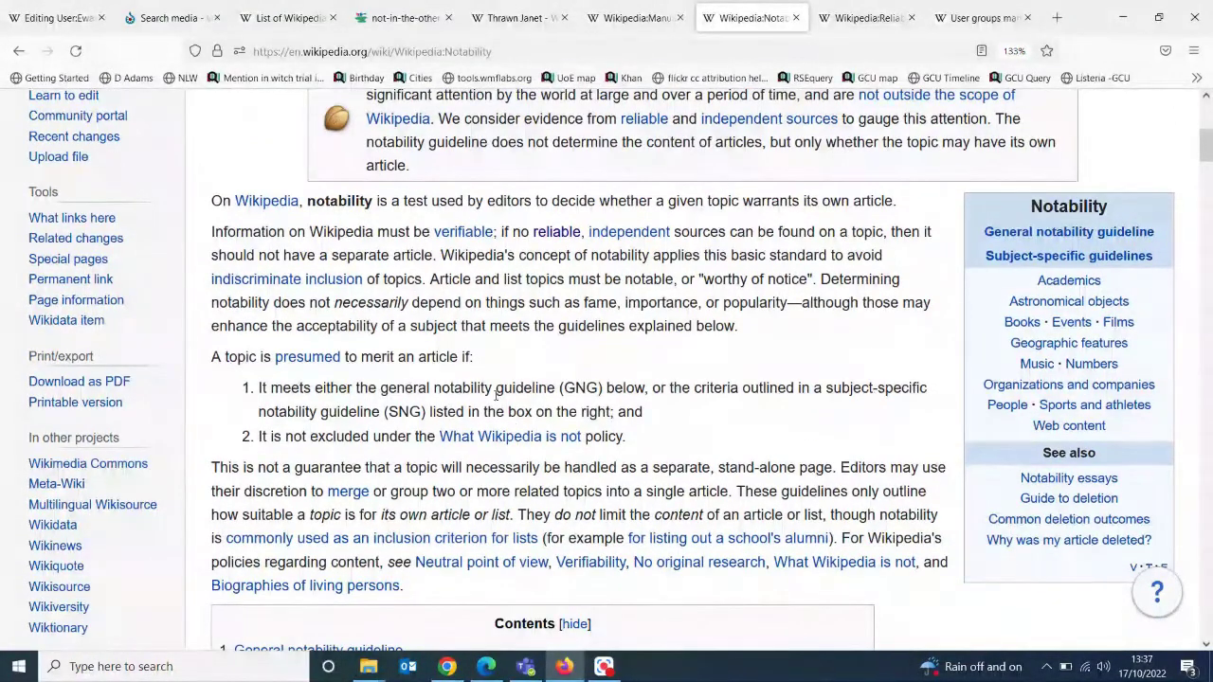
pyautogui.scroll(-1, 640, 390)
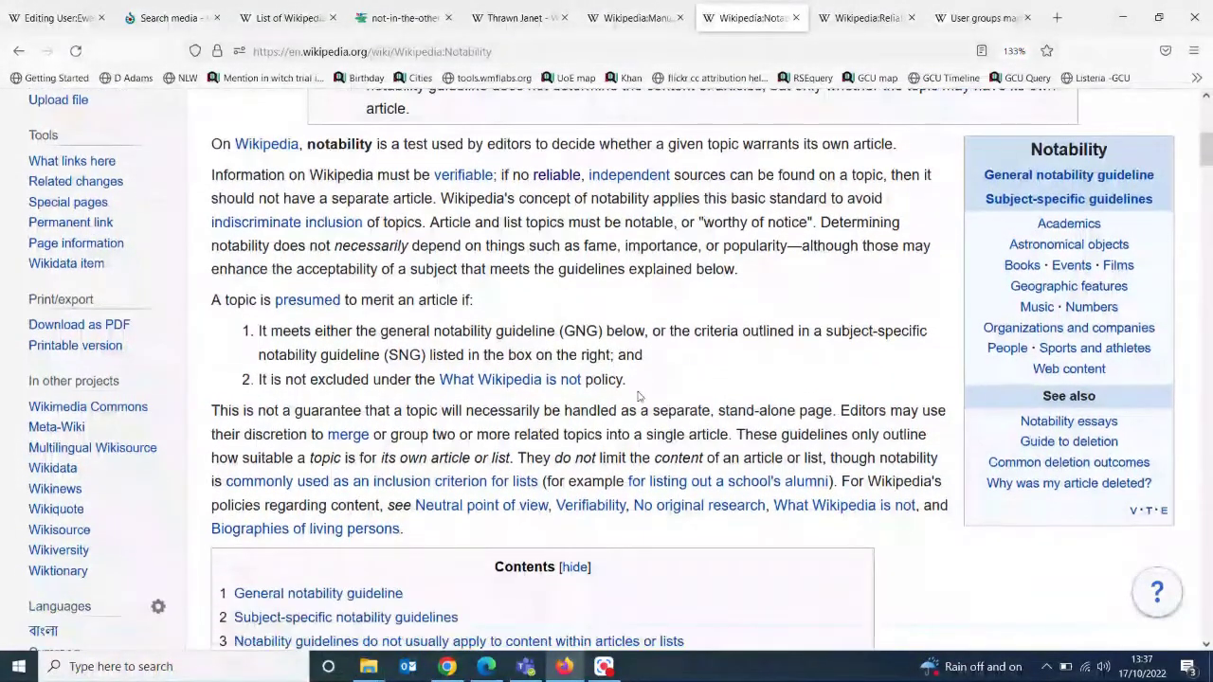
pyautogui.scroll(-3, 722, 284)
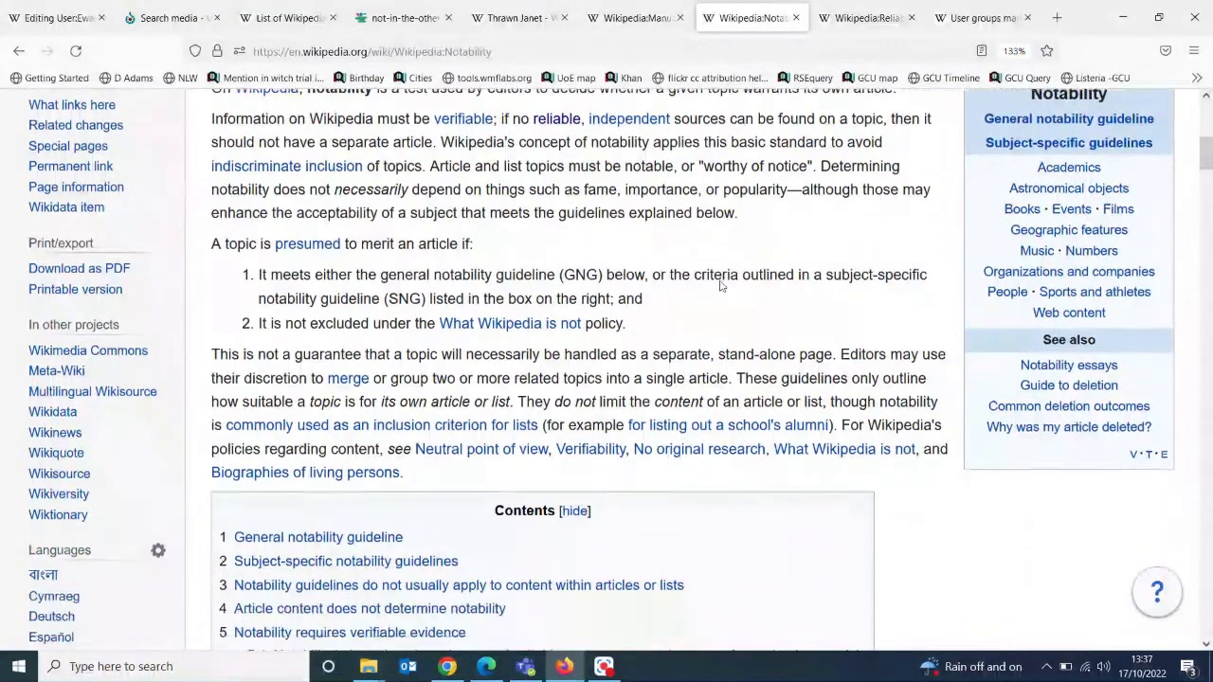
# Read the General notability guideline section, highlight its "Independent of the subject" point, and switch to the Wikipedia:Reliable sources page
pyautogui.scroll(-6, 723, 284)
pyautogui.click(381, 139)
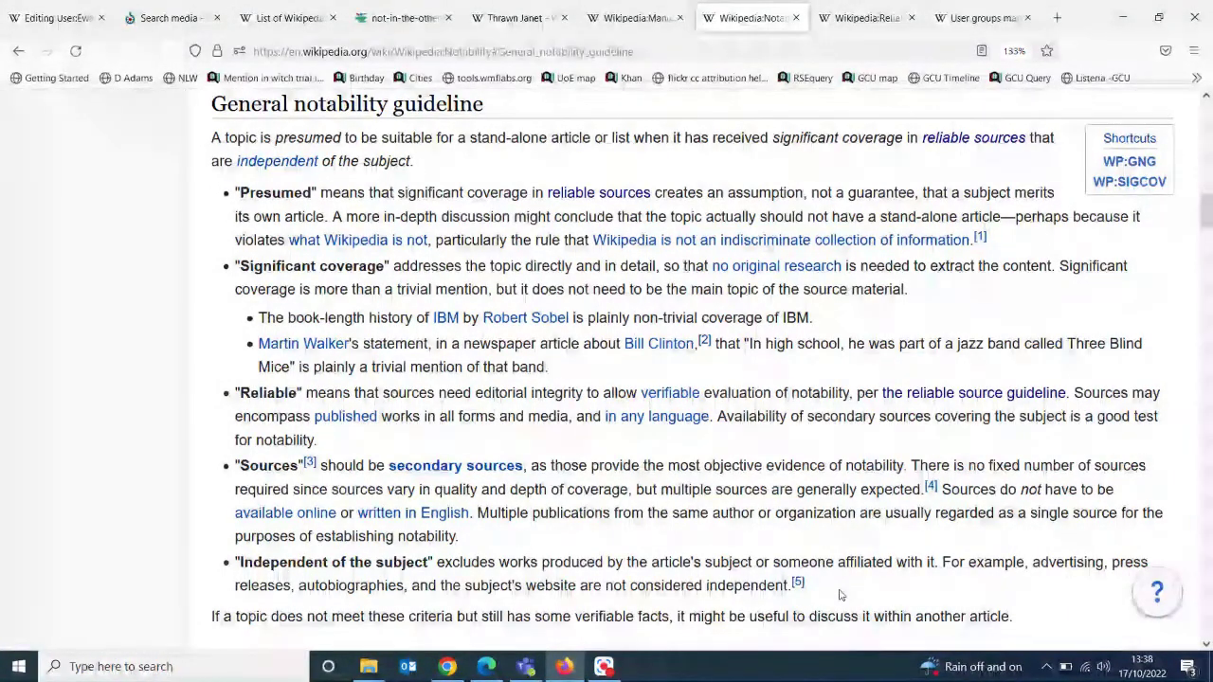
pyautogui.moveTo(820, 595); pyautogui.dragTo(214, 557)
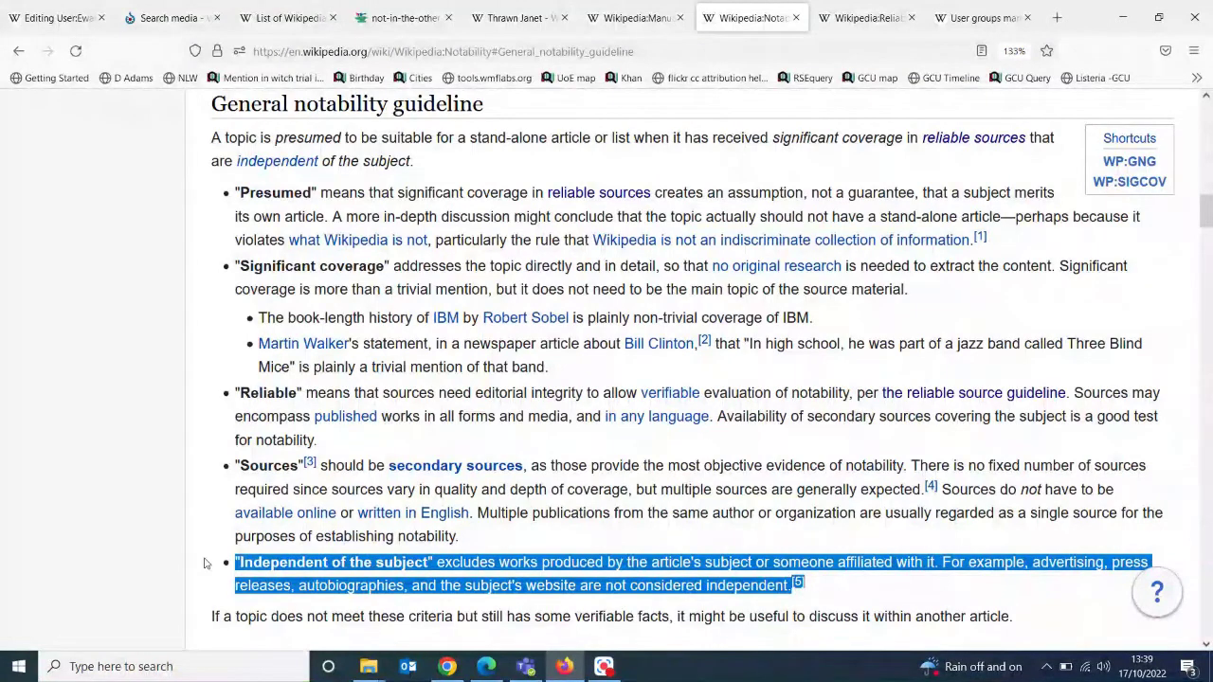
pyautogui.click(838, 581)
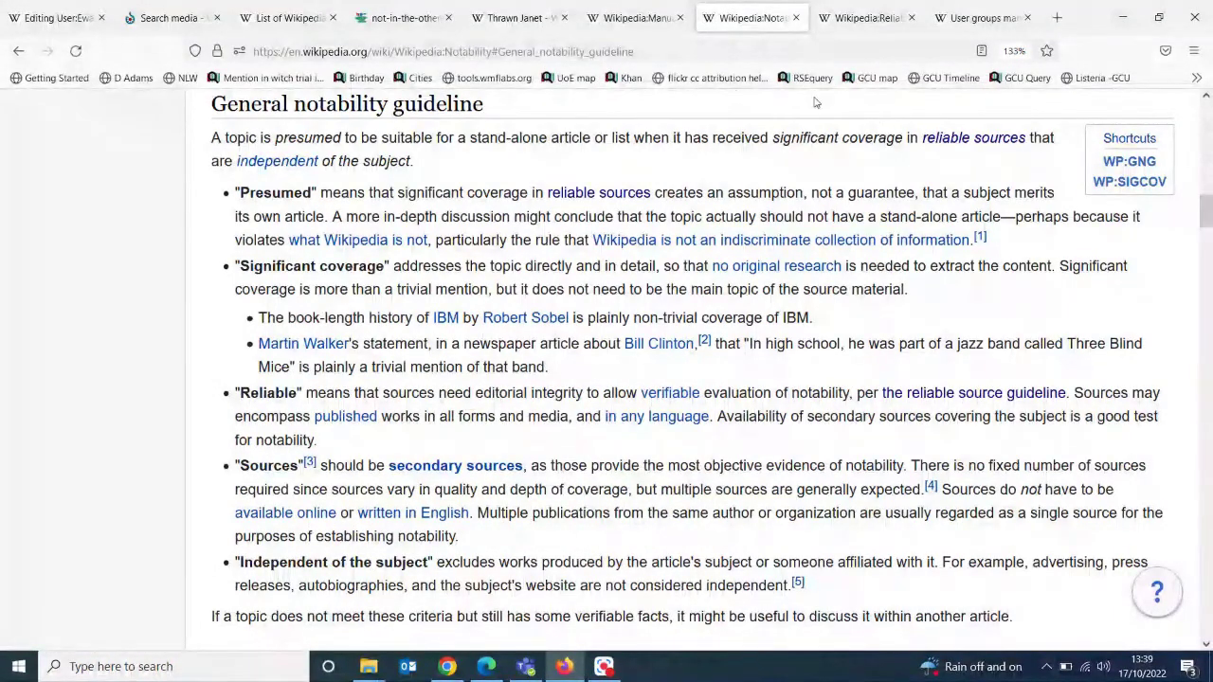
pyautogui.click(862, 17)
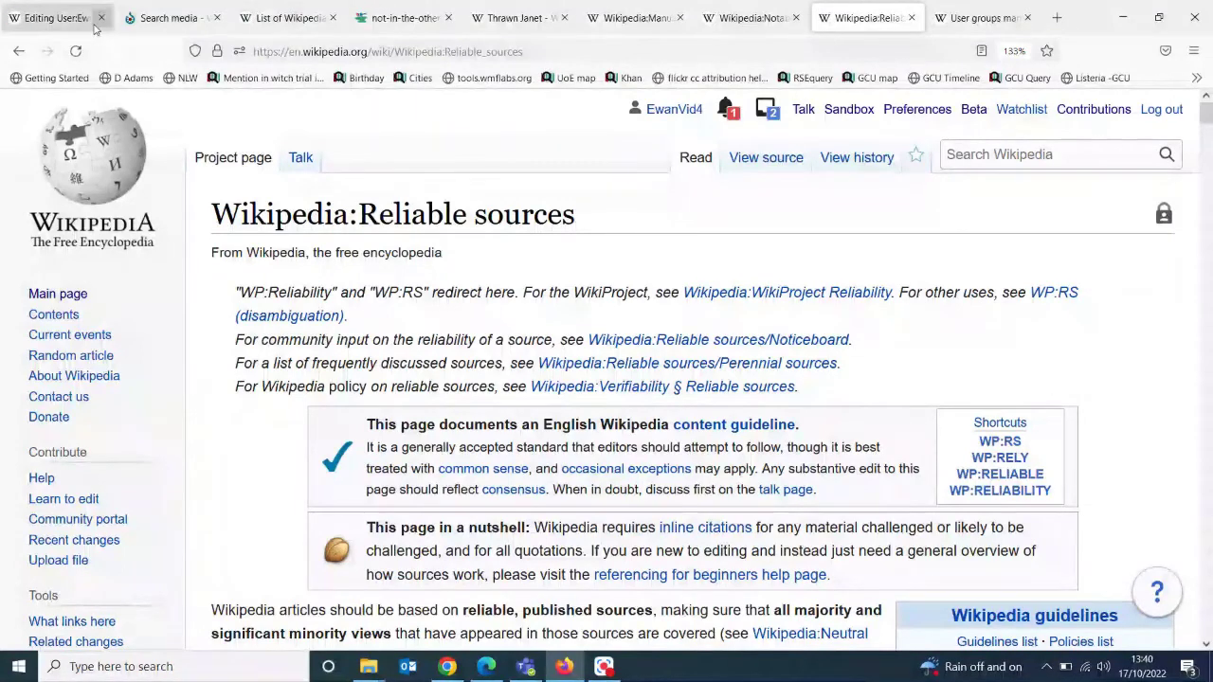
# Return briefly to the sandbox, switch to the Wikipedia:Manual of Style page and look up its full title in the Wikipedia search
pyautogui.click(66, 19)
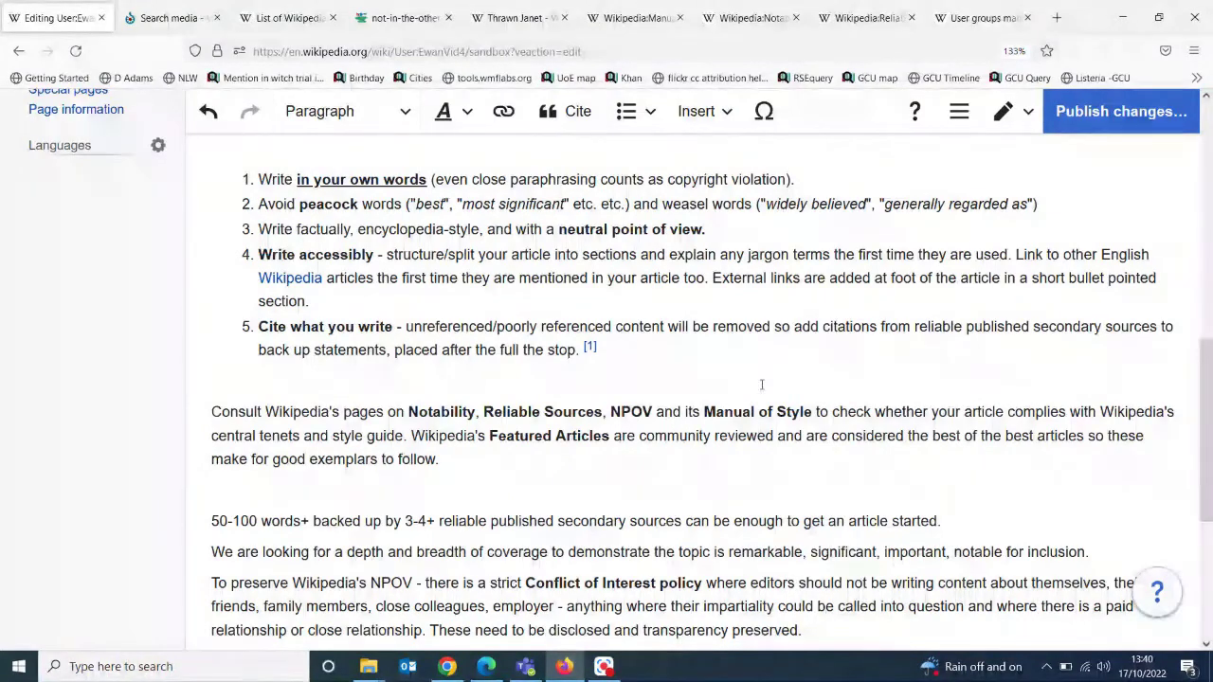
pyautogui.click(640, 18)
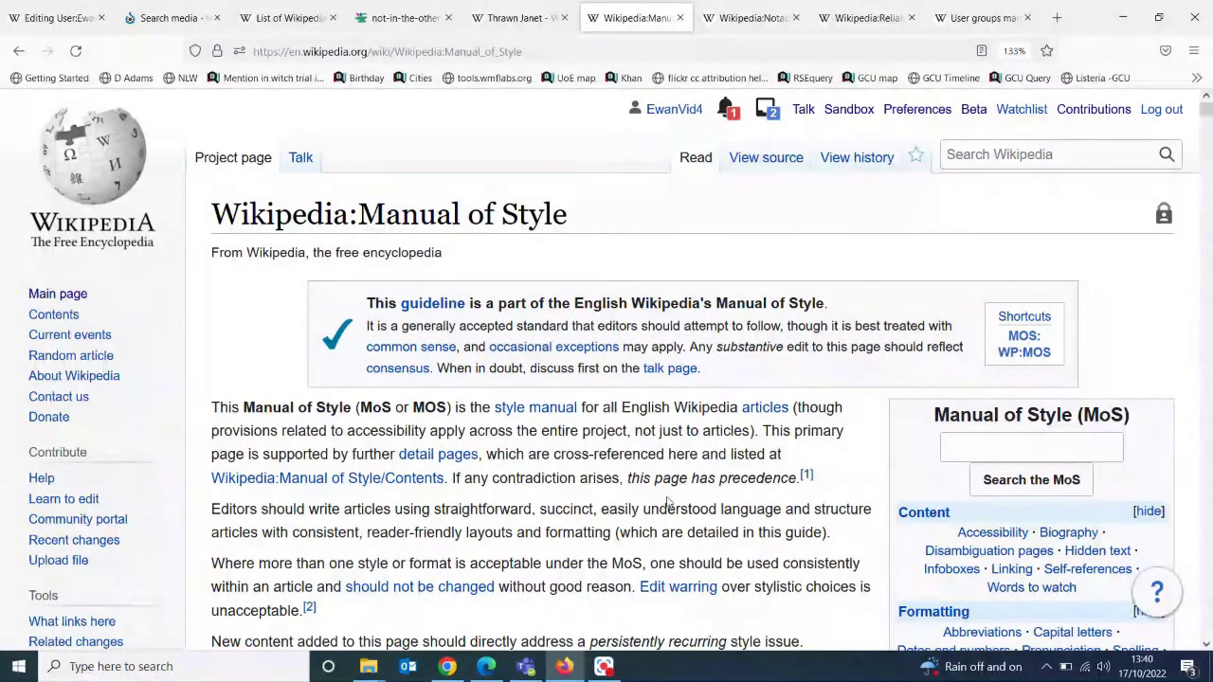
pyautogui.scroll(-1, 670, 503)
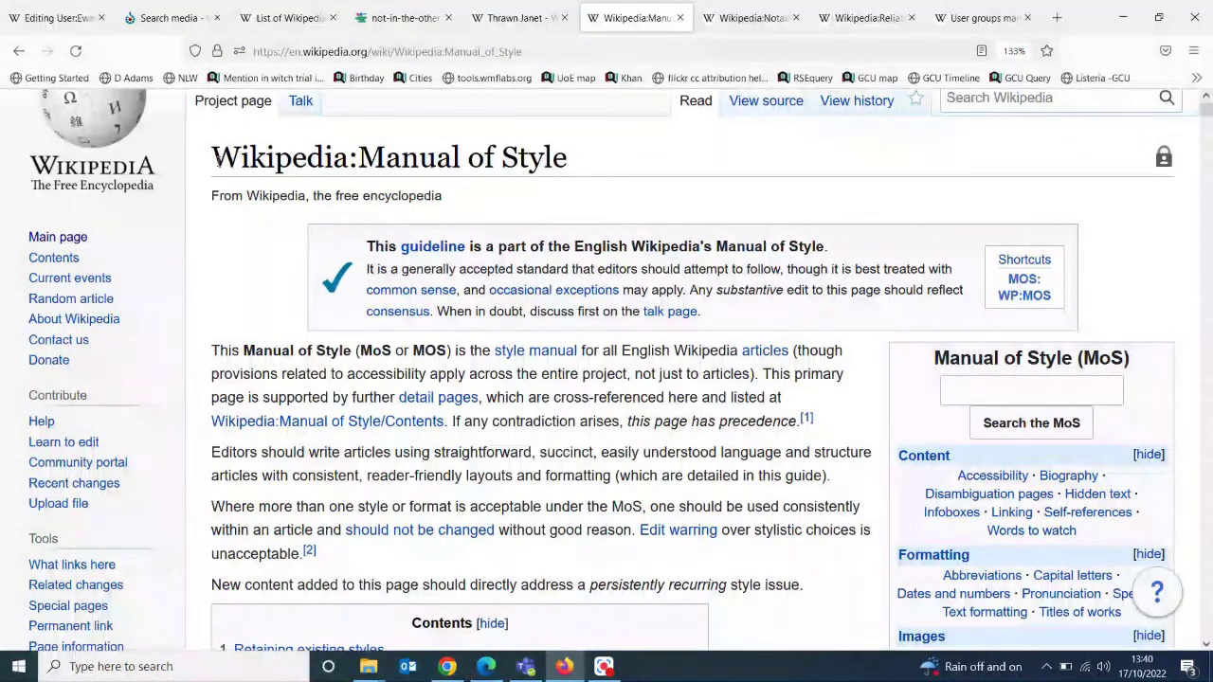
pyautogui.moveTo(214, 158); pyautogui.dragTo(603, 169)
pyautogui.hotkey('ctrl', 'c')
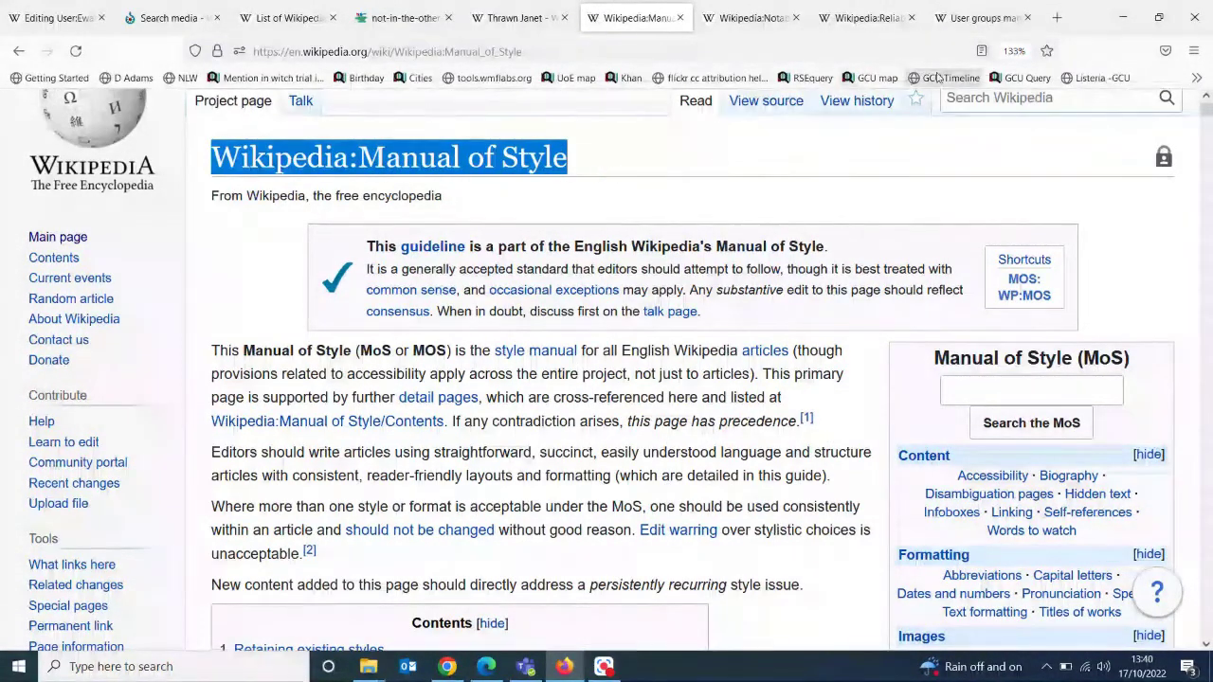
pyautogui.click(995, 99)
pyautogui.hotkey('ctrl', 'v')
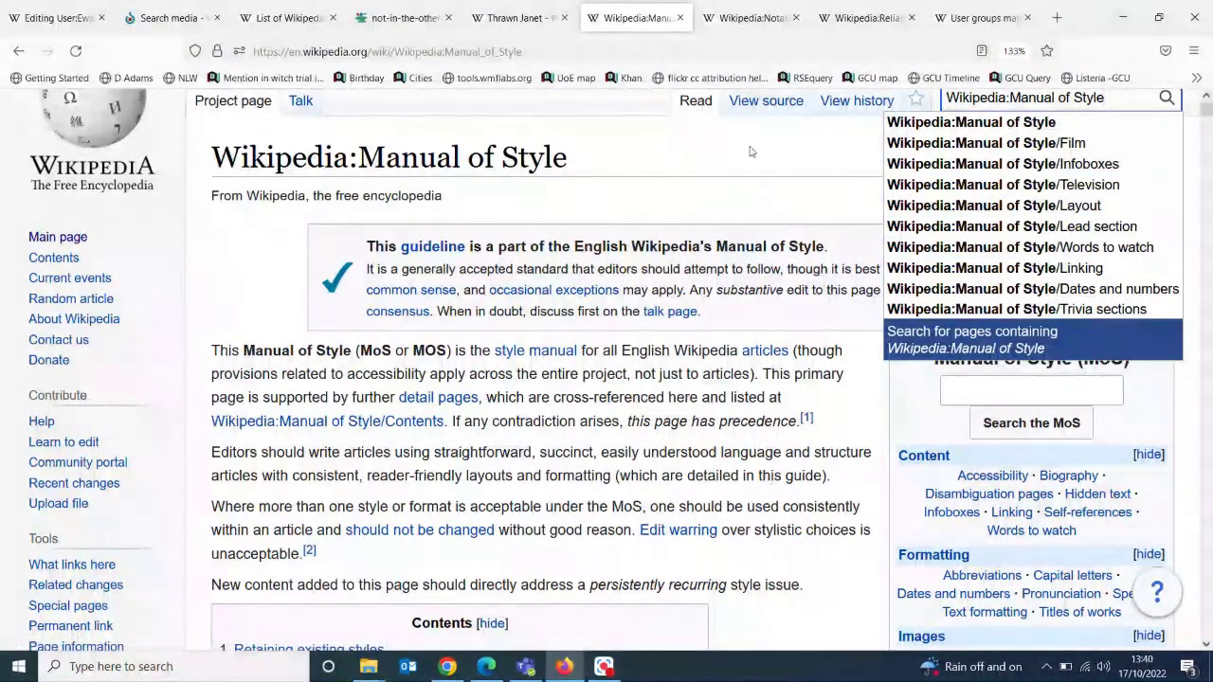
pyautogui.click(751, 215)
# Open the featured article Megalograptus from Wikipedia's main page and follow its bronze star to the Wikipedia:Featured articles page
pyautogui.scroll(-5, 751, 215)
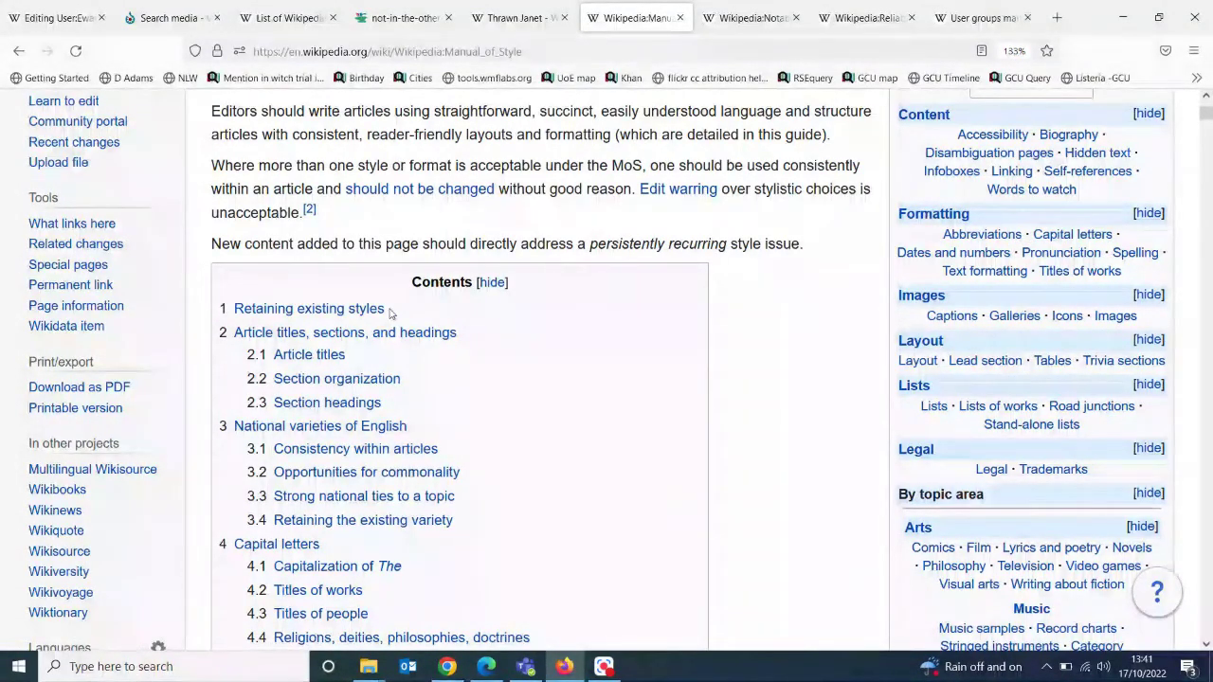
pyautogui.scroll(1, 388, 308)
pyautogui.scroll(6, 388, 308)
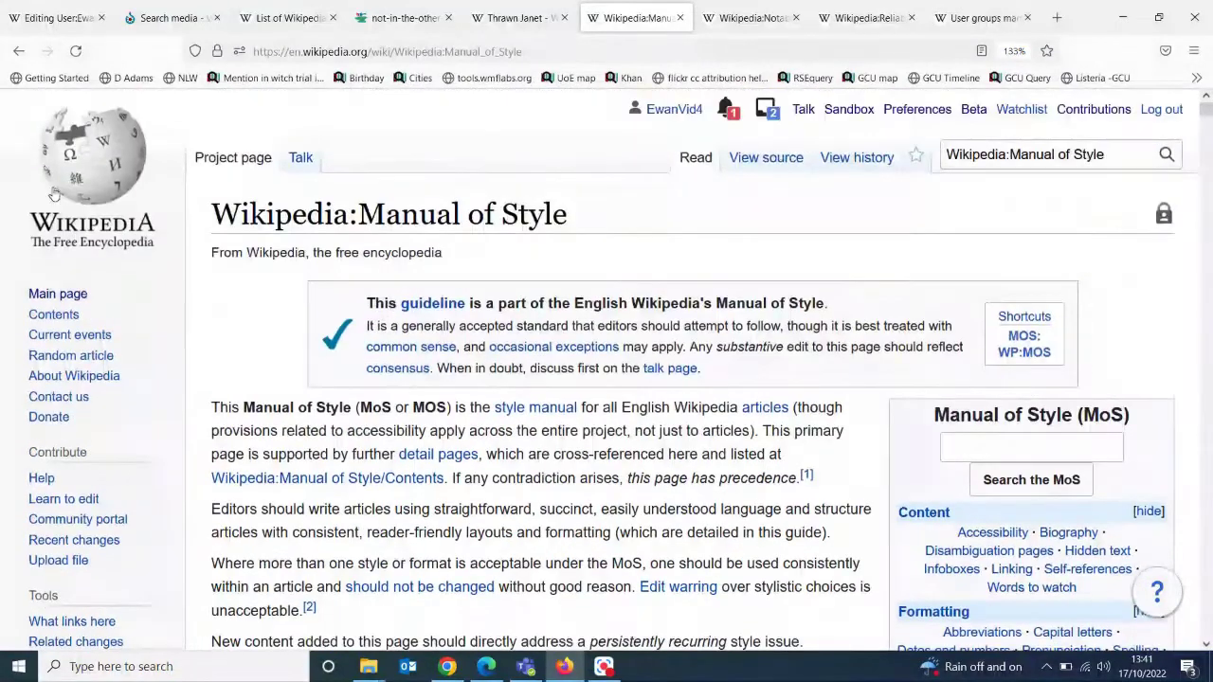
pyautogui.click(73, 163)
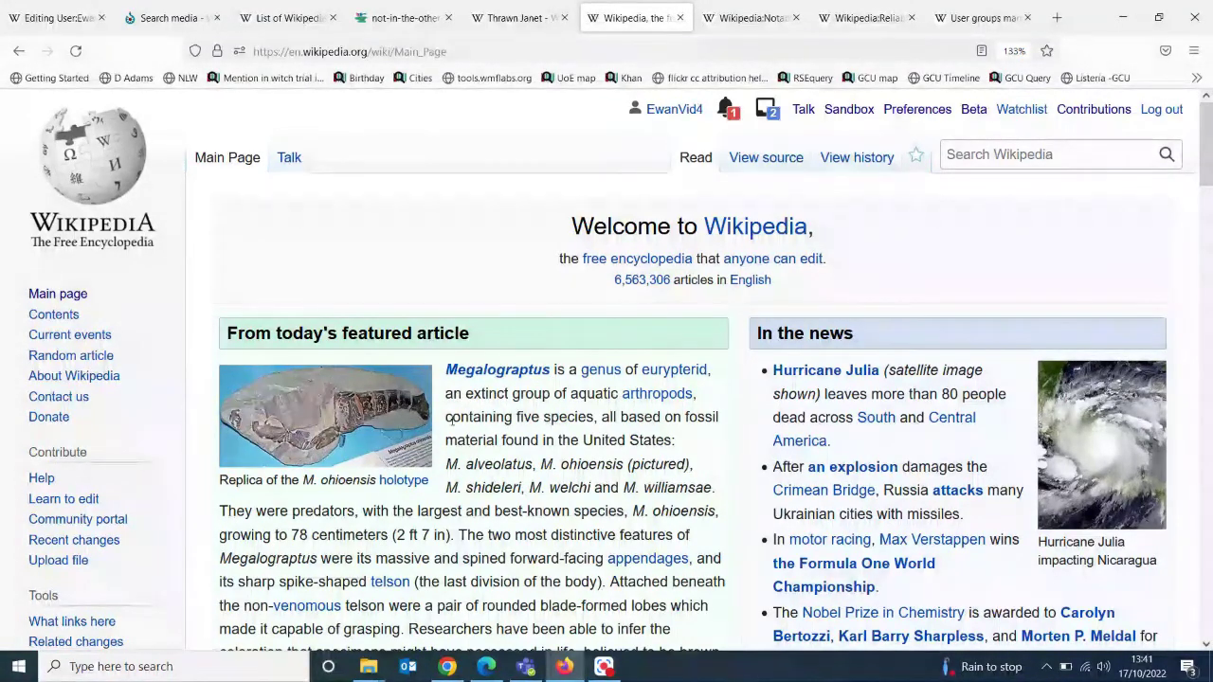
pyautogui.click(479, 369)
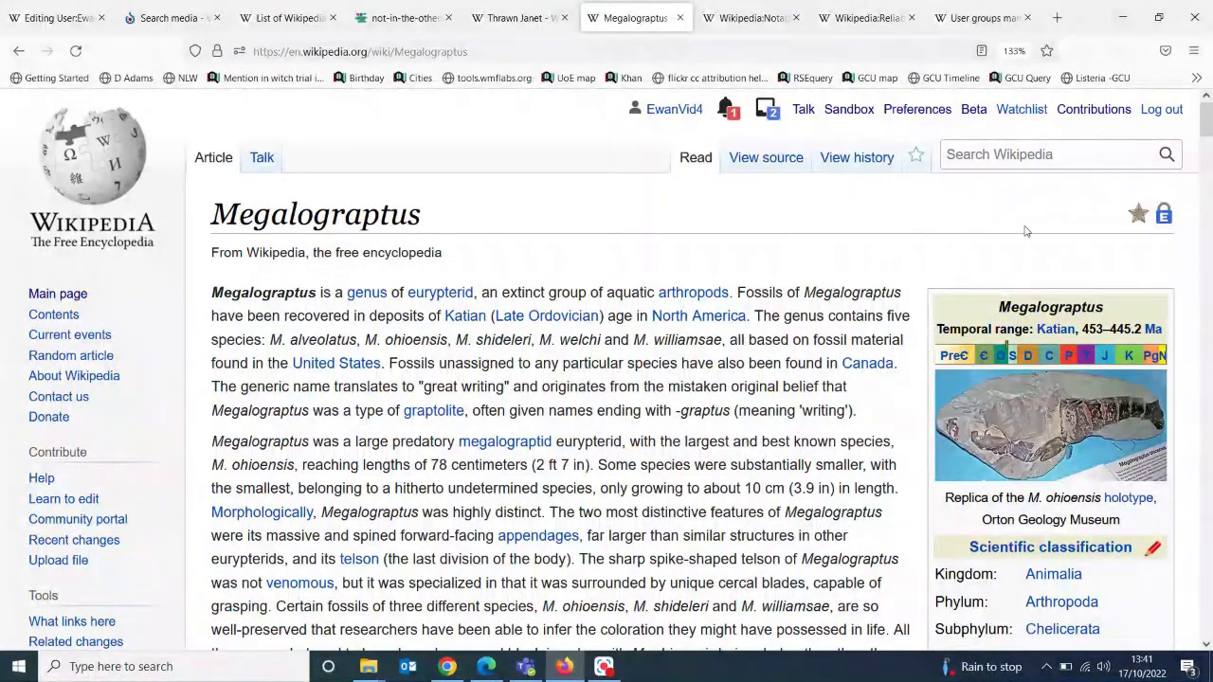
pyautogui.click(1137, 226)
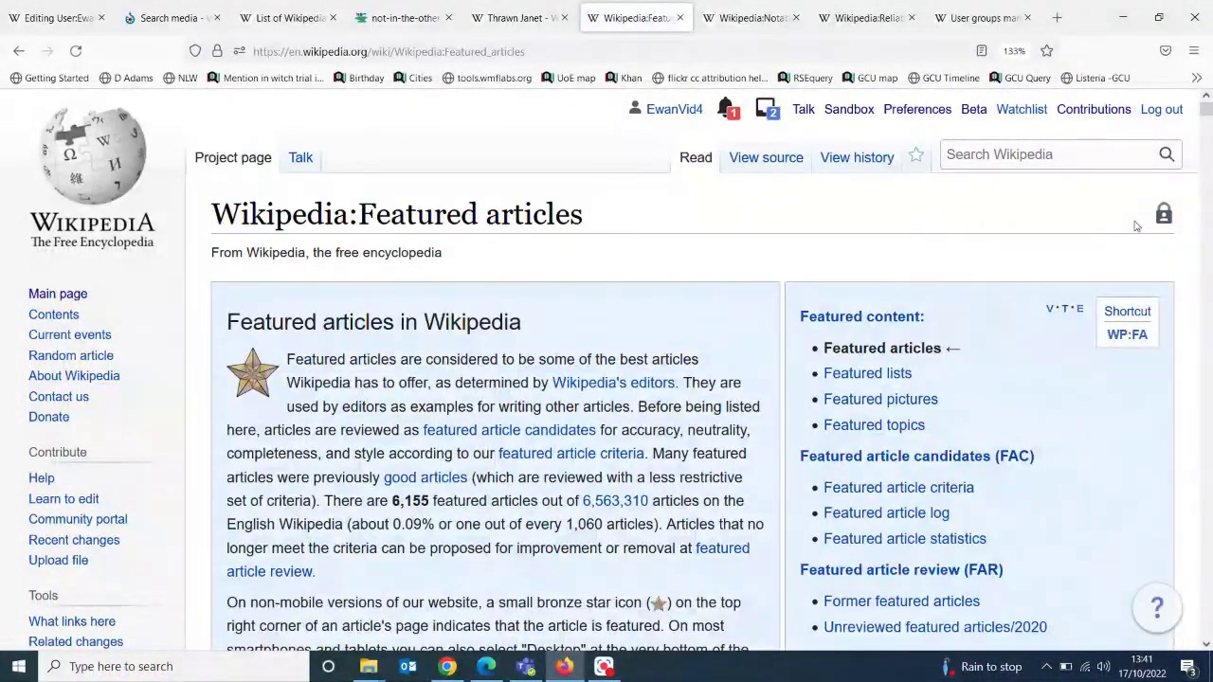
pyautogui.scroll(-2, 1136, 225)
pyautogui.click(1127, 220)
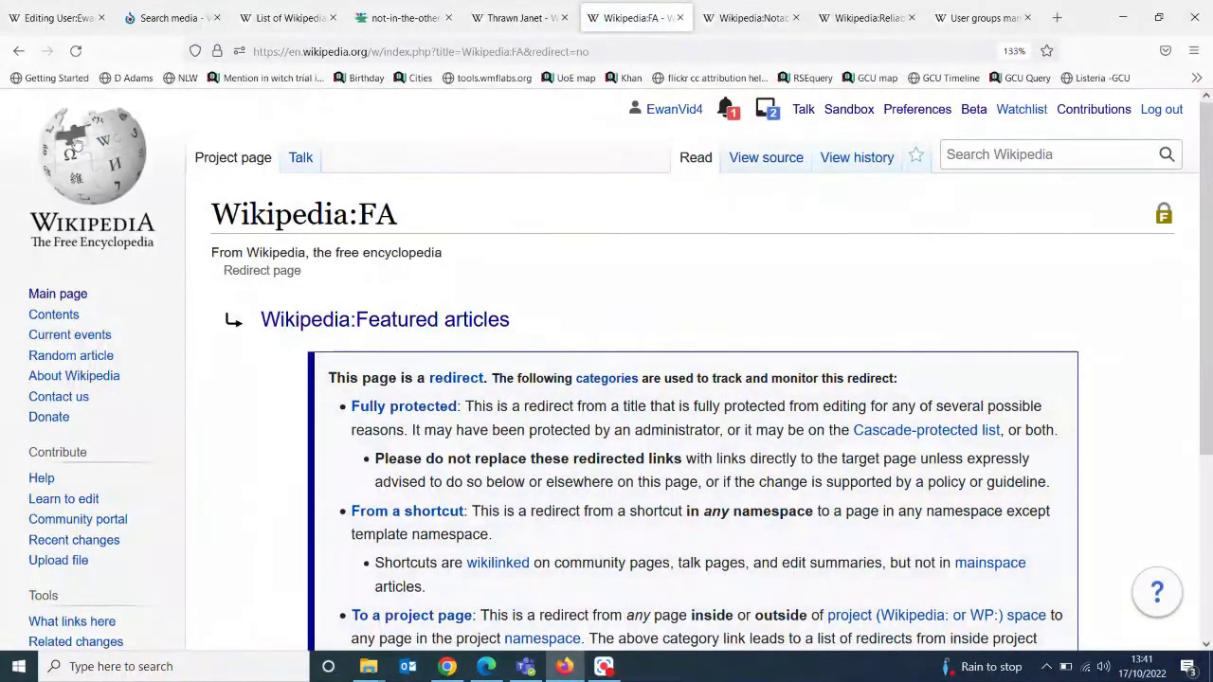
pyautogui.click(19, 51)
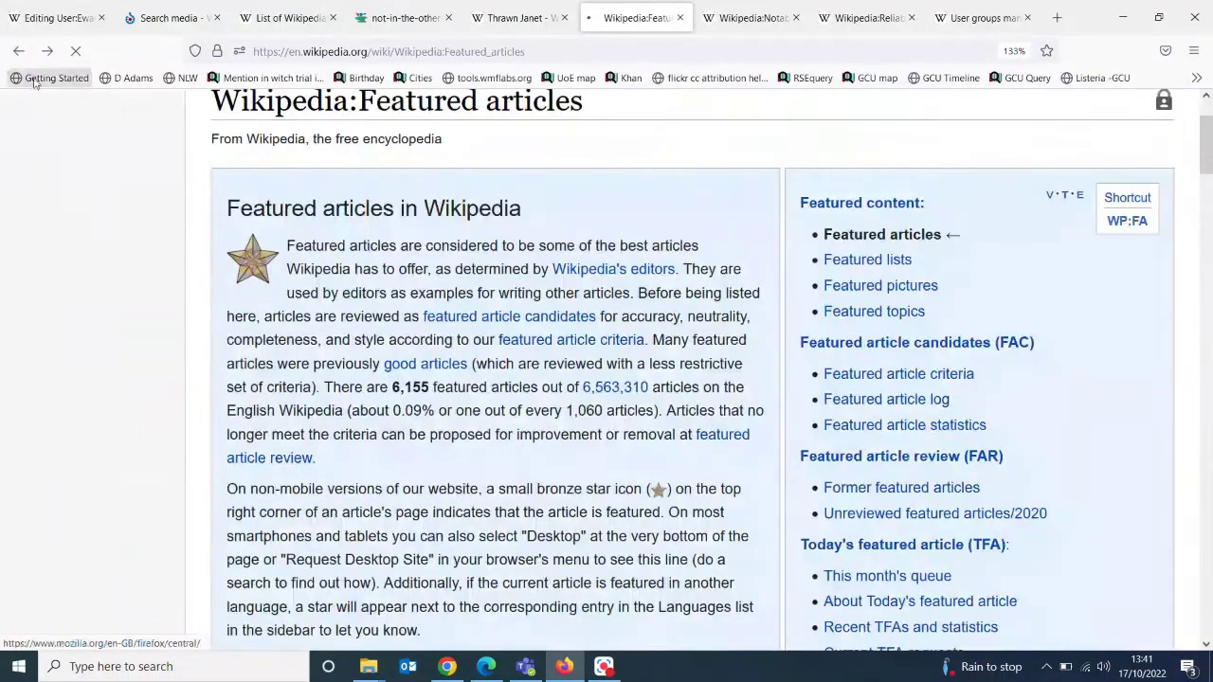
# Copy the page title "Wikipedia:Featured articles" and look it up in the Wikipedia search
pyautogui.moveTo(603, 112); pyautogui.dragTo(275, 106)
pyautogui.moveTo(187, 116); pyautogui.dragTo(186, 115)
pyautogui.hotkey('ctrl', 'c')
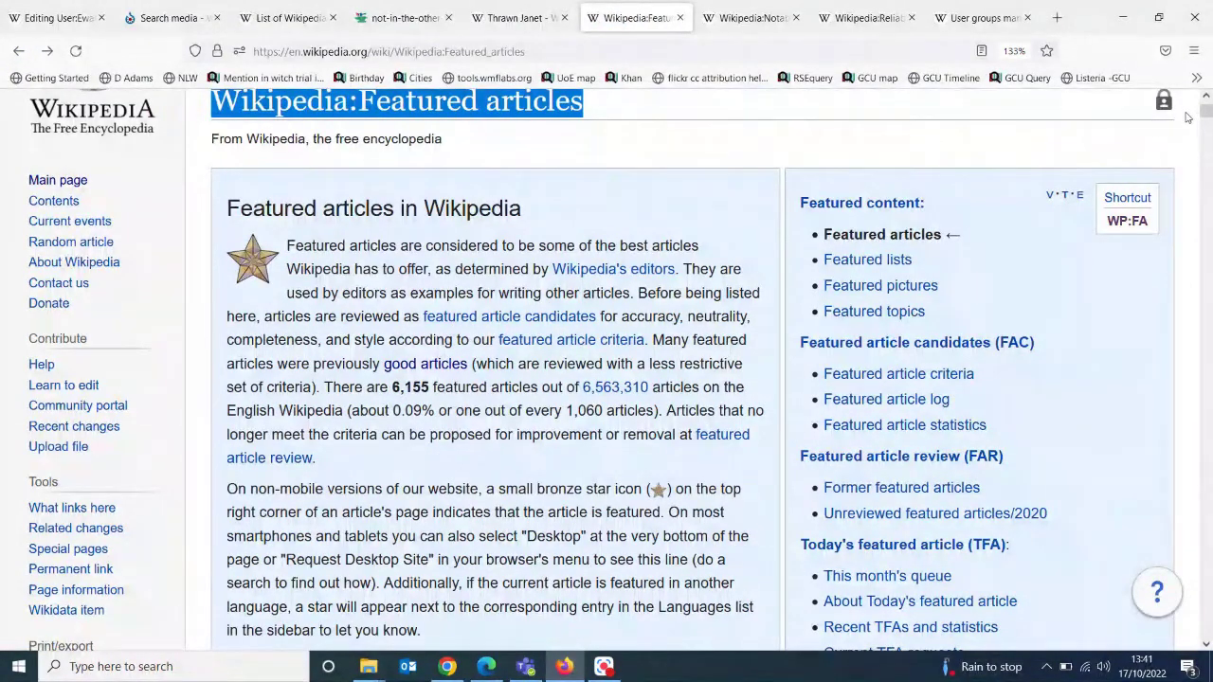
pyautogui.scroll(2, 1188, 116)
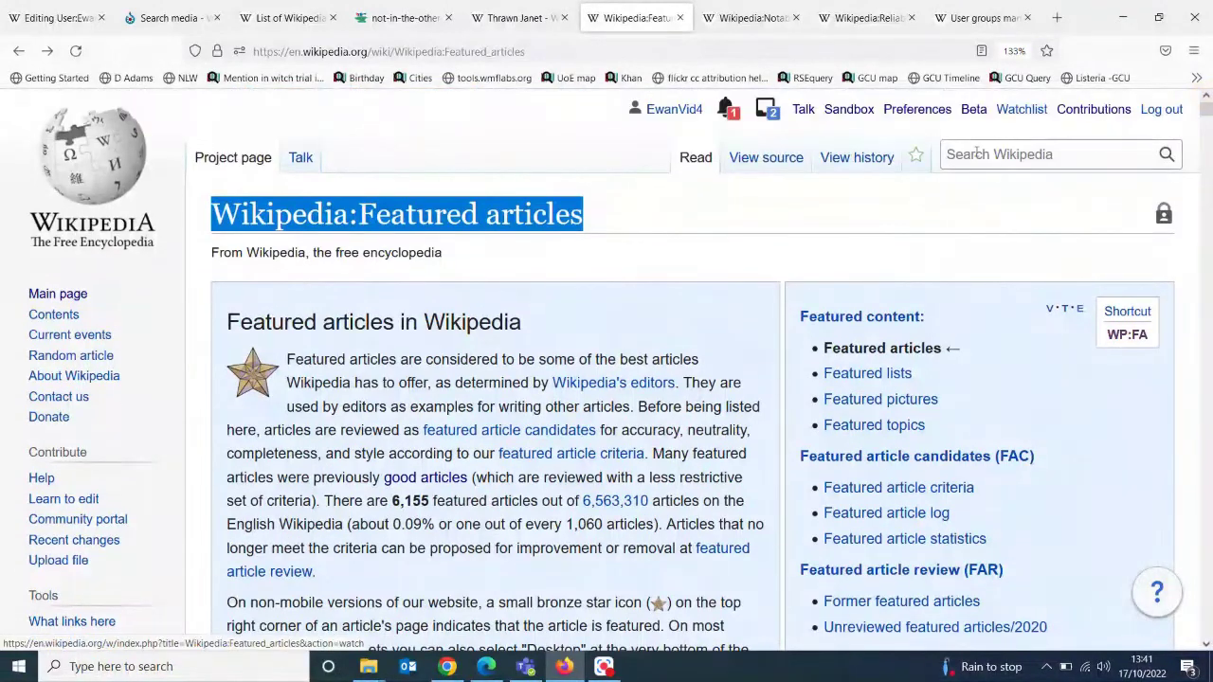
pyautogui.click(977, 153)
pyautogui.hotkey('ctrl', 'v')
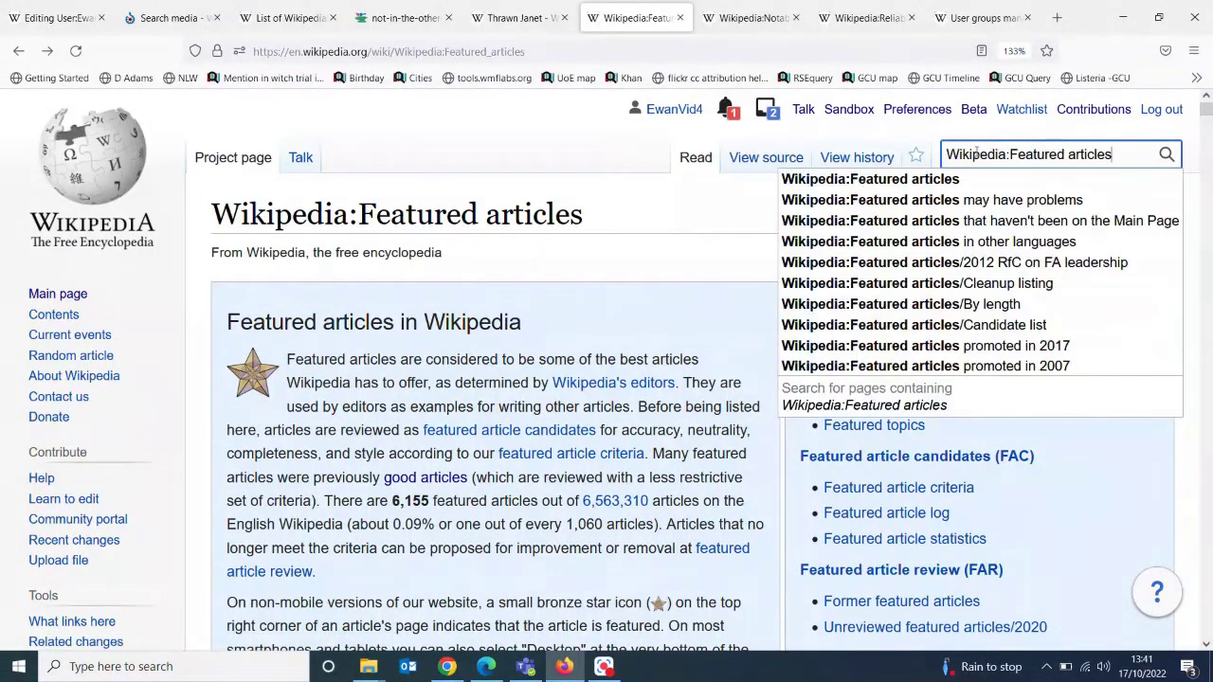
pyautogui.click(651, 209)
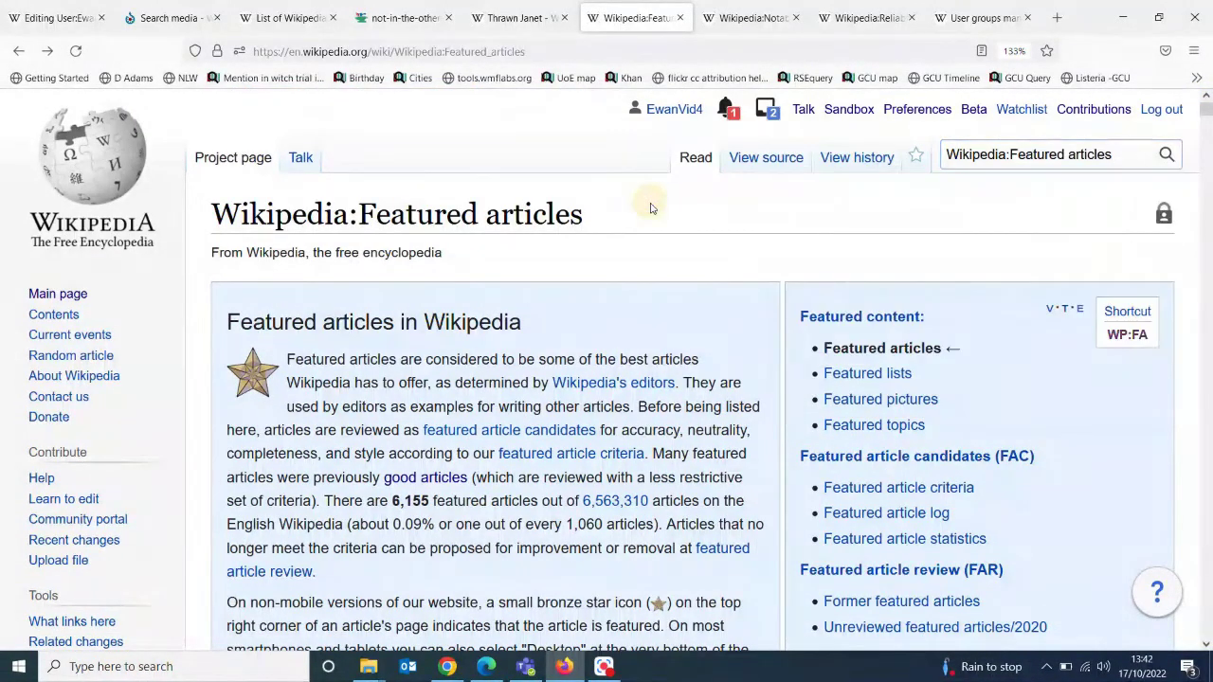
# Browse the featured articles topics to Physics and astronomy and open the Hubble Deep Field article
pyautogui.scroll(-3, 651, 209)
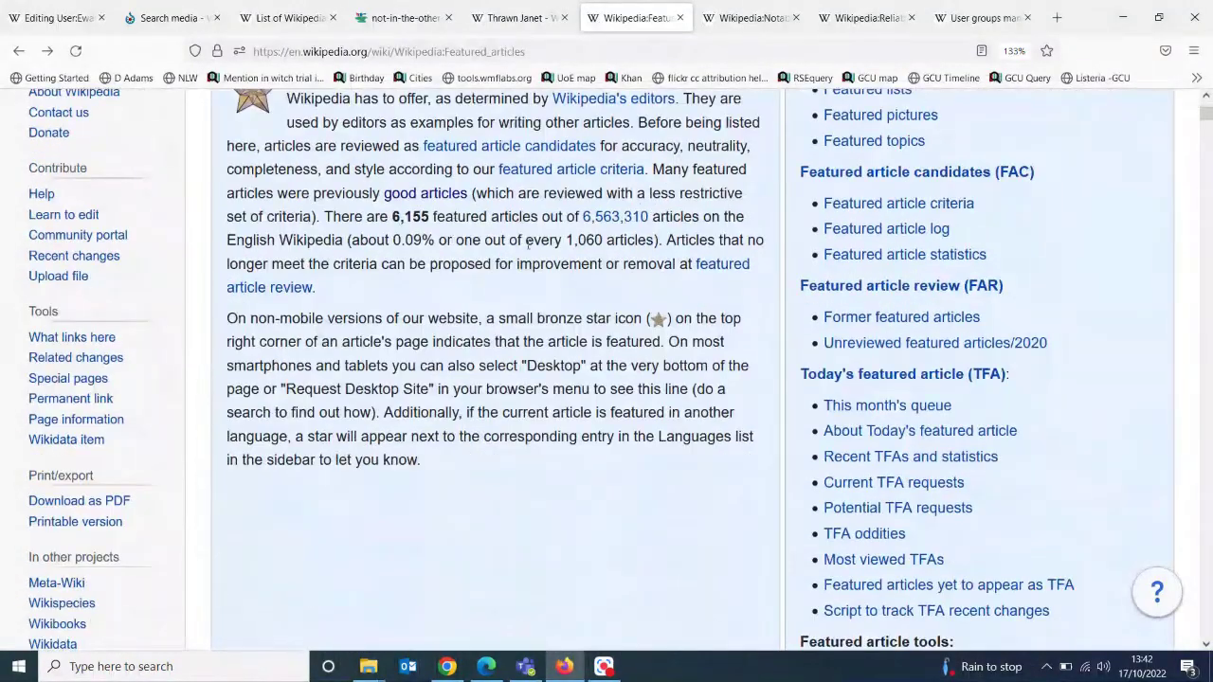
pyautogui.scroll(-3, 527, 243)
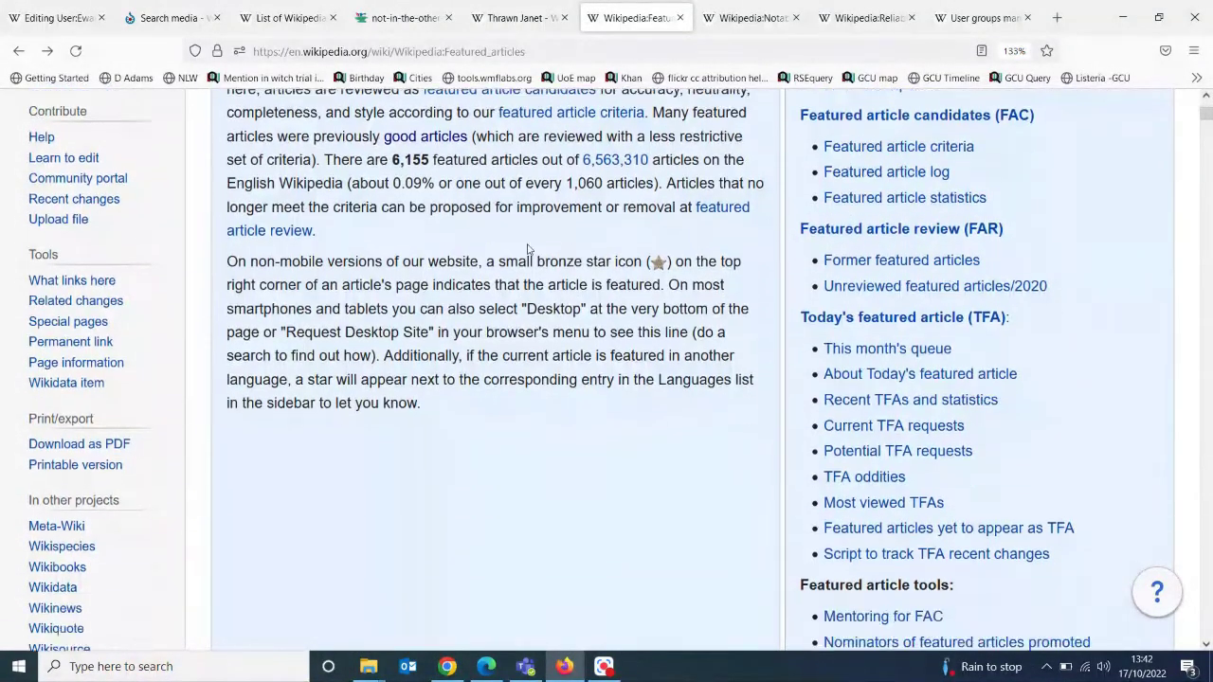
pyautogui.scroll(-5, 528, 243)
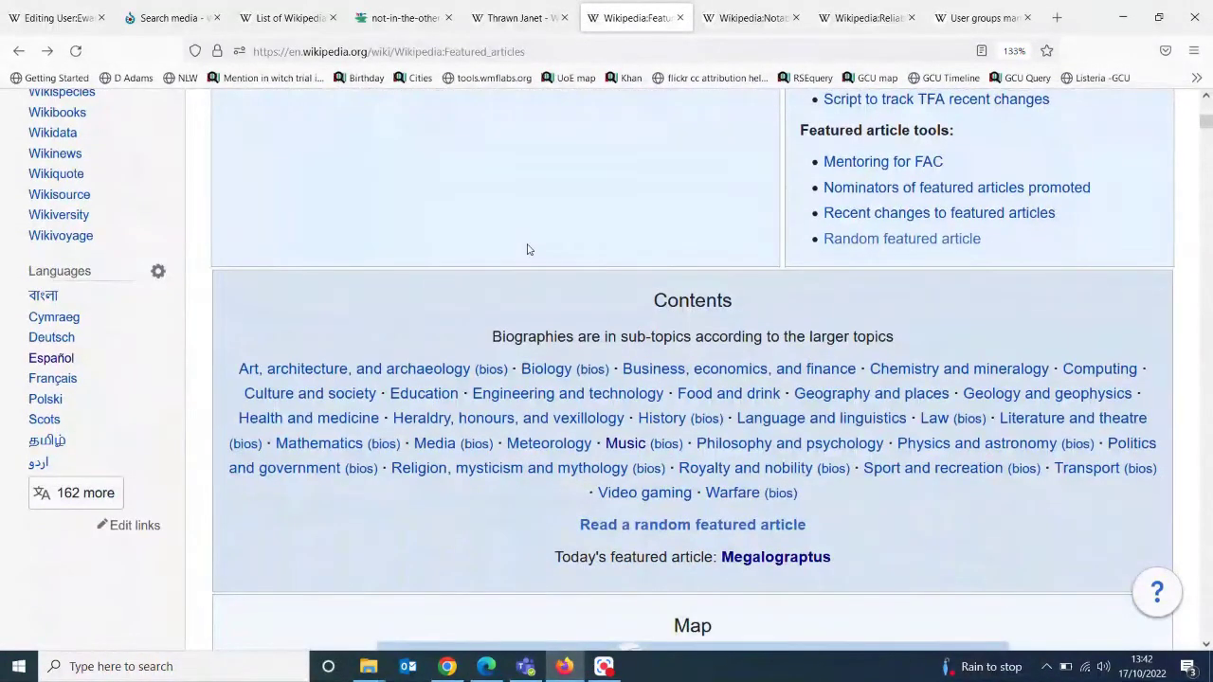
pyautogui.scroll(-3, 528, 249)
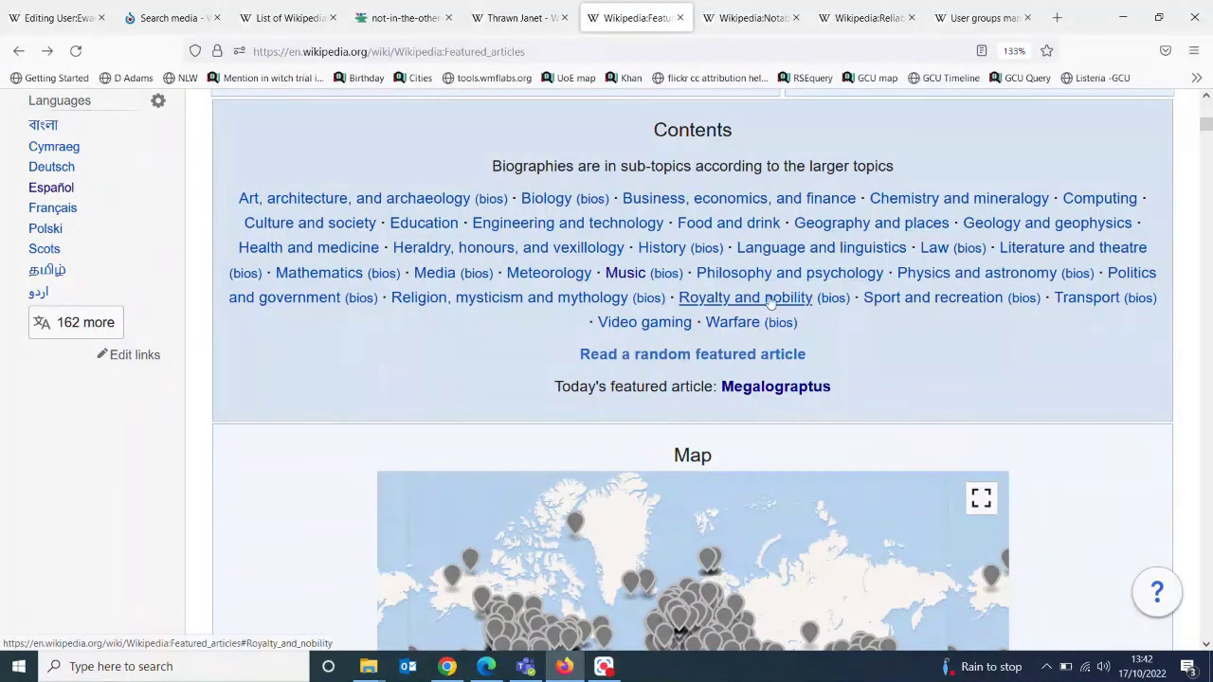
pyautogui.click(976, 274)
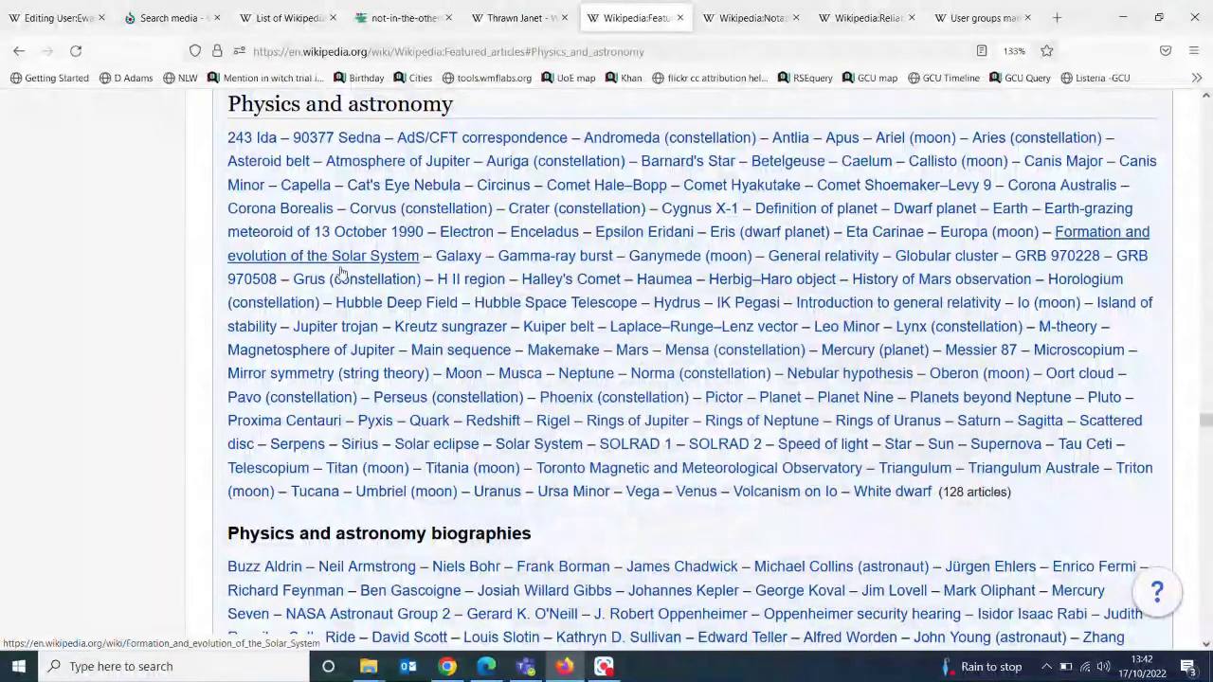
pyautogui.click(369, 303)
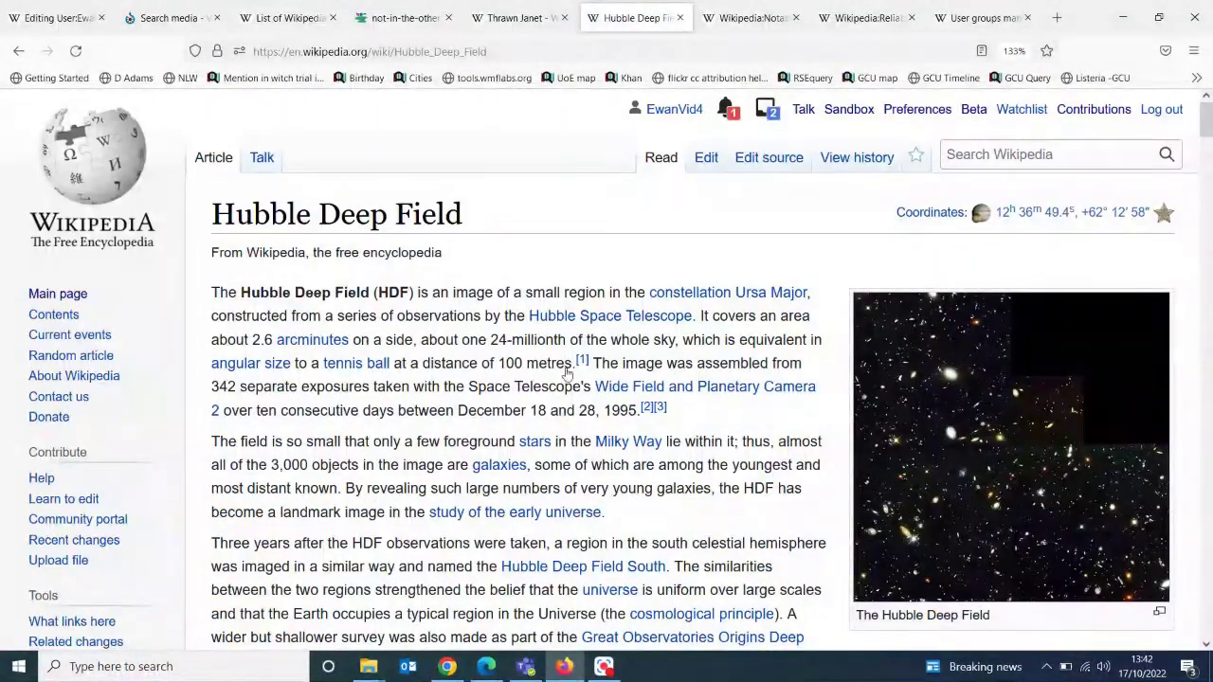
# Examine the Hubble Deep Field article's introduction, contents list and body text down to the Target selection section
pyautogui.scroll(-3, 441, 591)
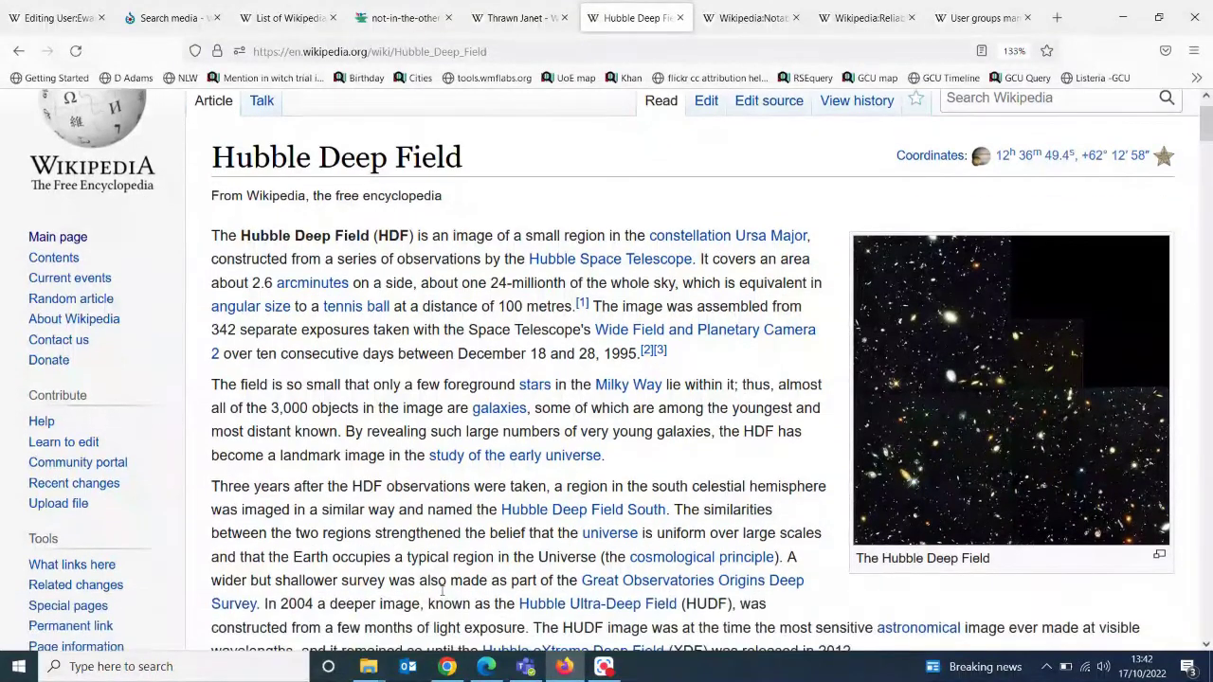
pyautogui.scroll(-5, 442, 591)
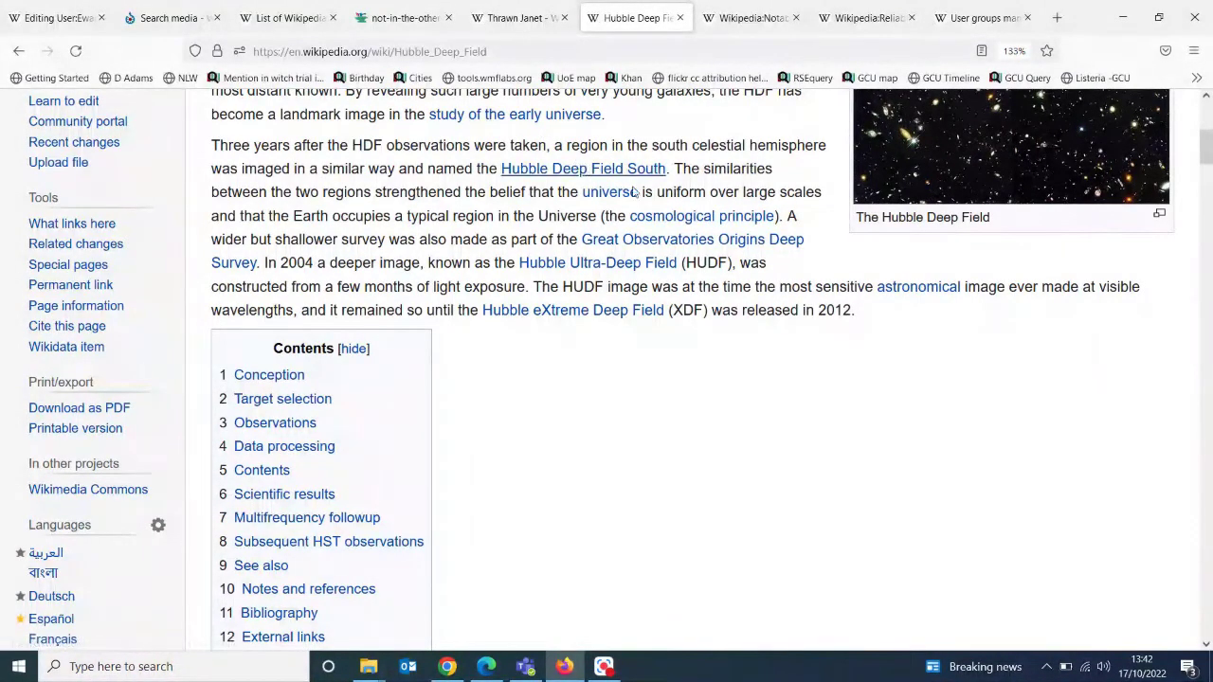
pyautogui.scroll(-12, 795, 274)
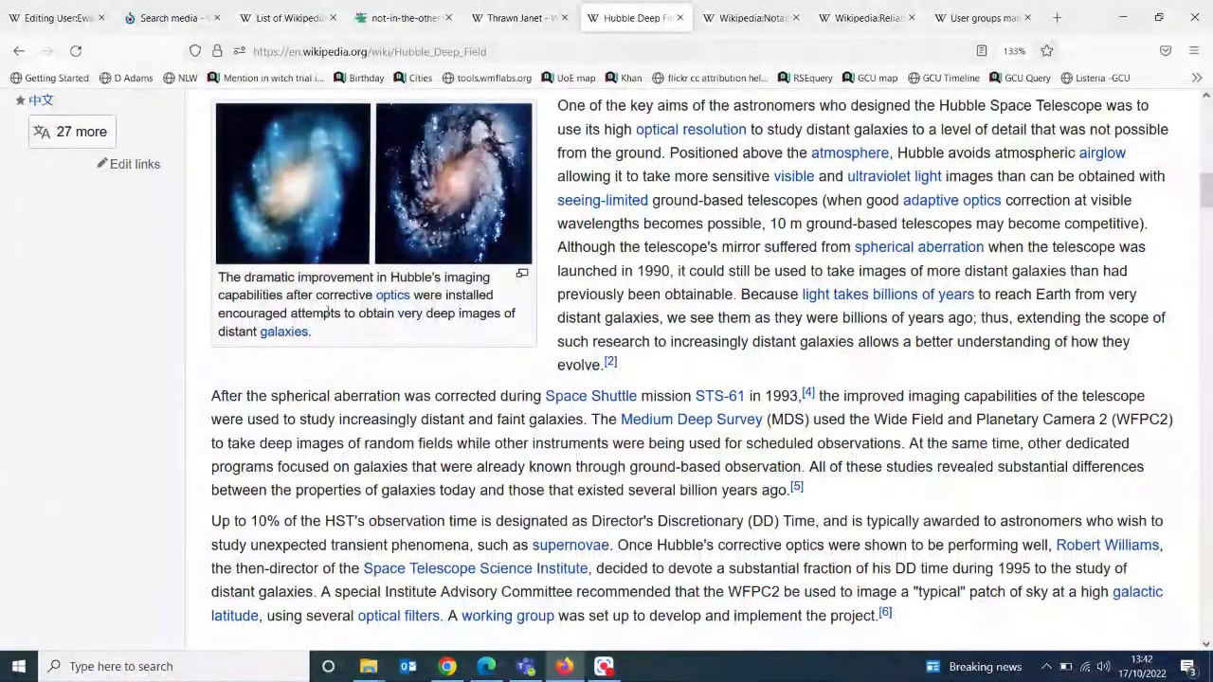
pyautogui.scroll(-5, 777, 486)
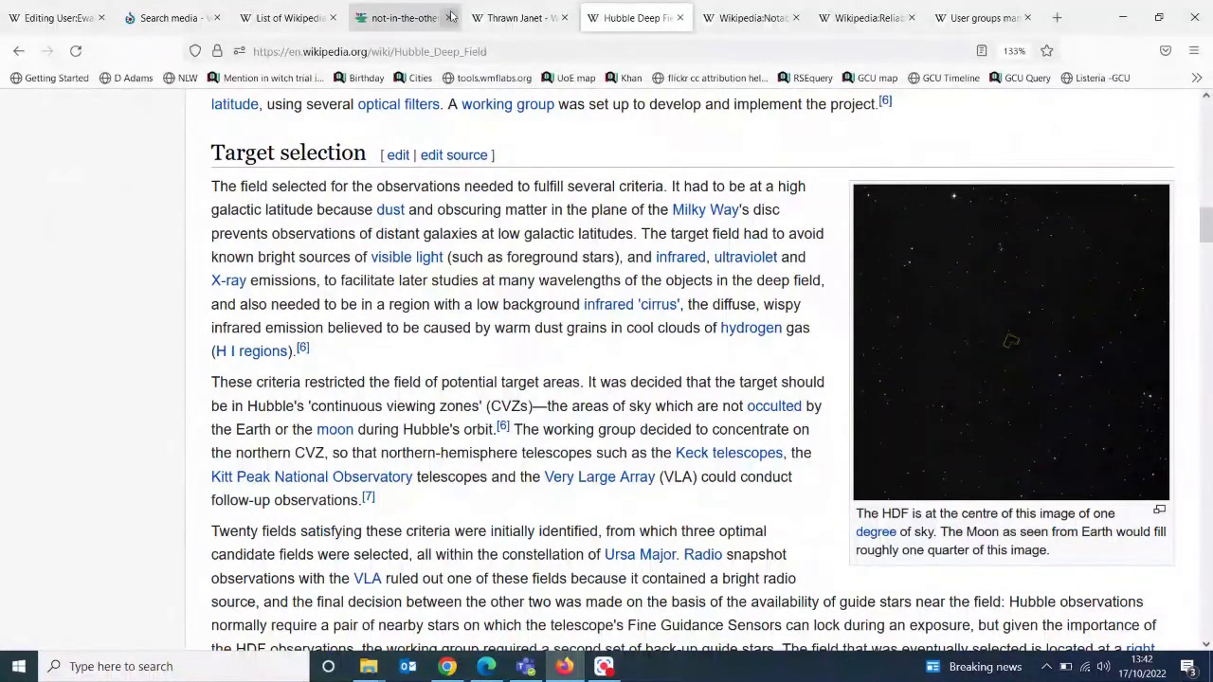
# Examine the Hubble Deep Field article's Bibliography and highlight the sandbox sentence on 50-100 words+ backed up by 3-4+ reliable sources
pyautogui.click(66, 16)
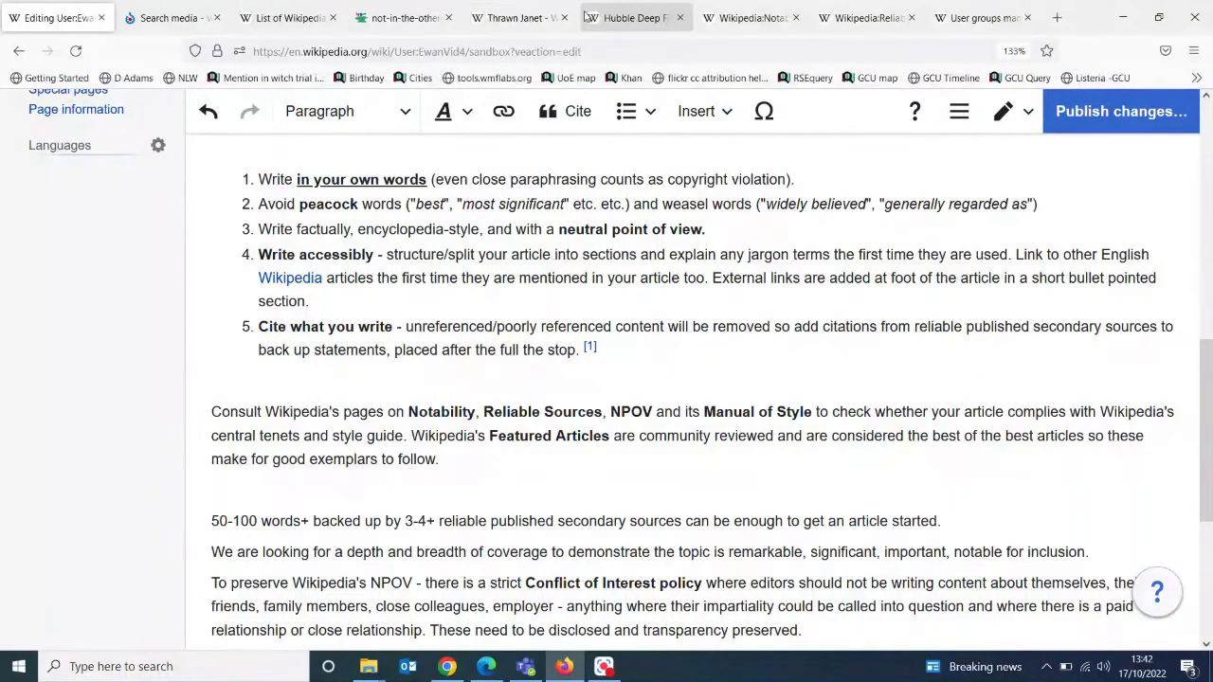
pyautogui.click(633, 17)
pyautogui.moveTo(1207, 226); pyautogui.dragTo(1205, 526)
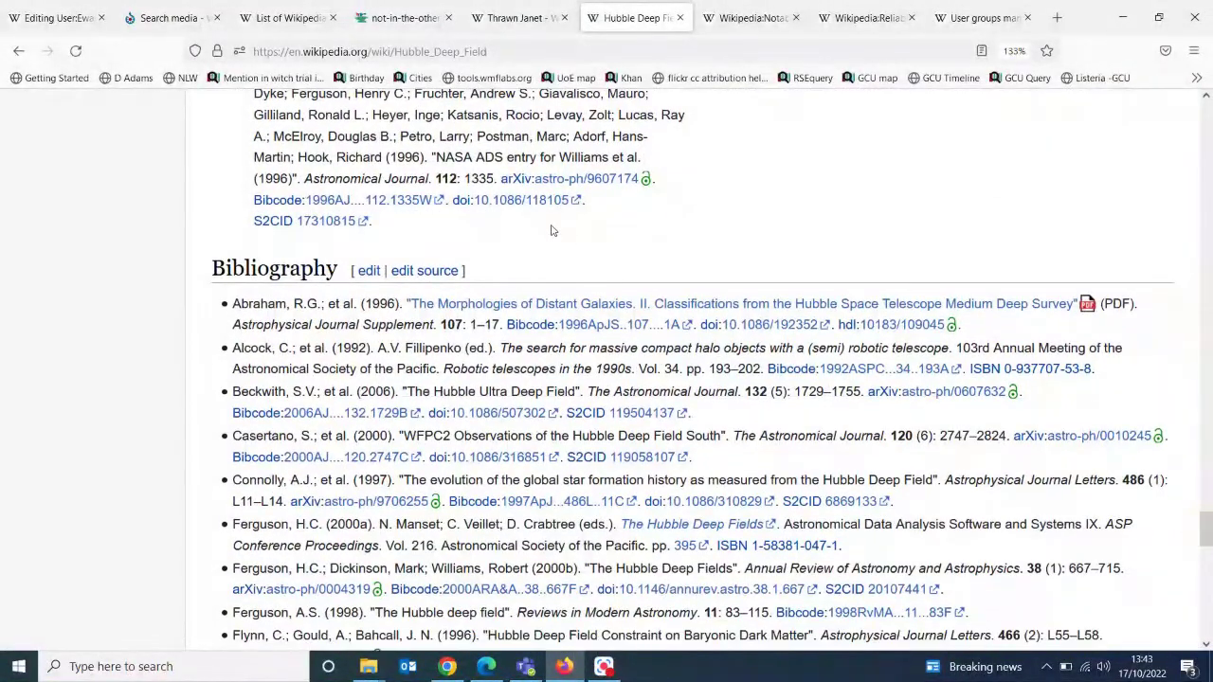
pyautogui.click(53, 18)
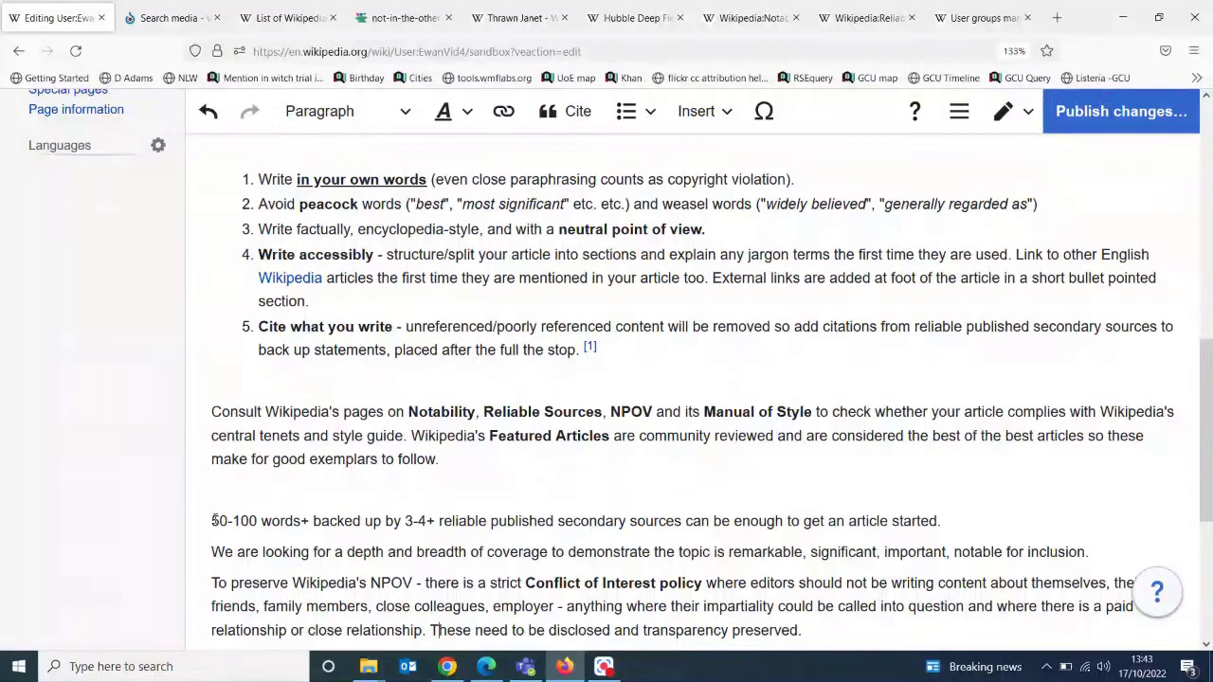
pyautogui.moveTo(212, 520); pyautogui.dragTo(1005, 520)
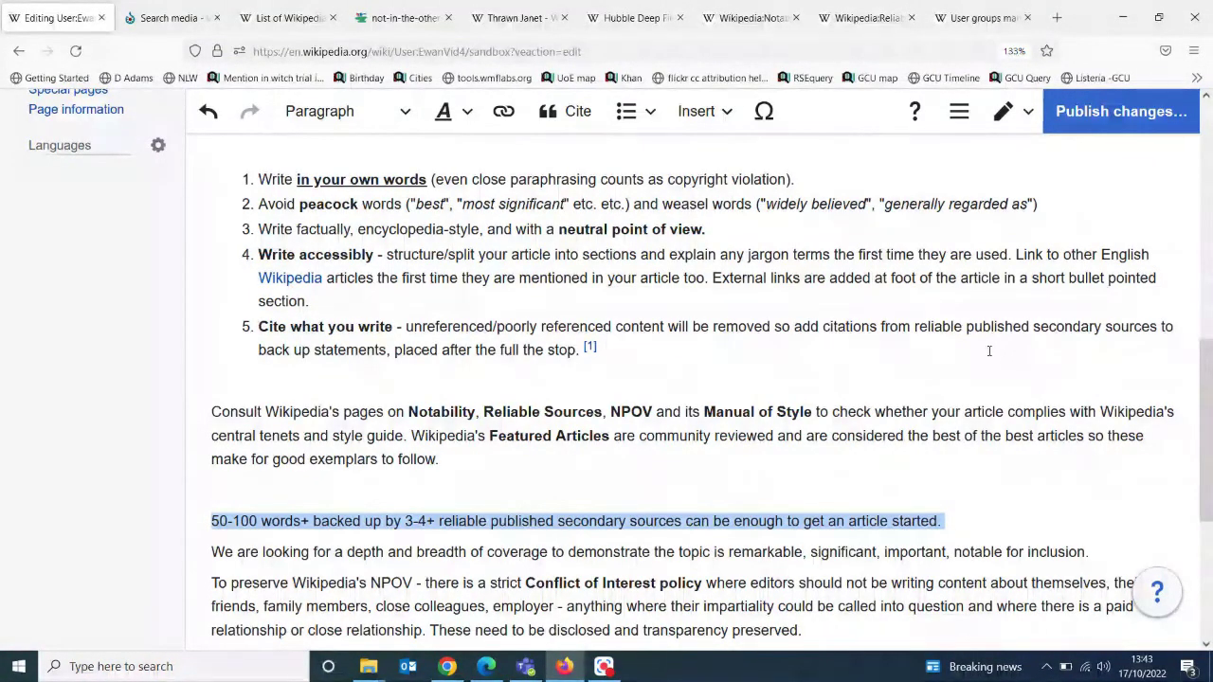
# Switch to the Thrawn Janet article, examine it down to its Plot summary and preview the Wikisource link beside it
pyautogui.click(530, 15)
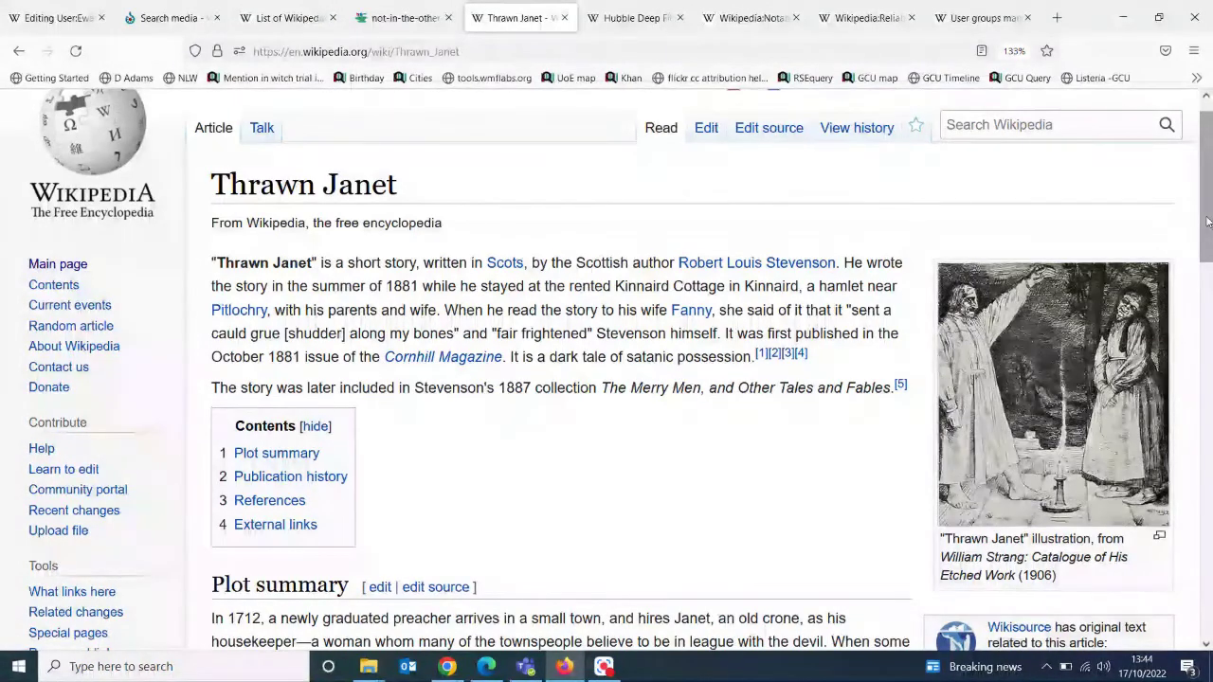
pyautogui.scroll(-1, 1083, 316)
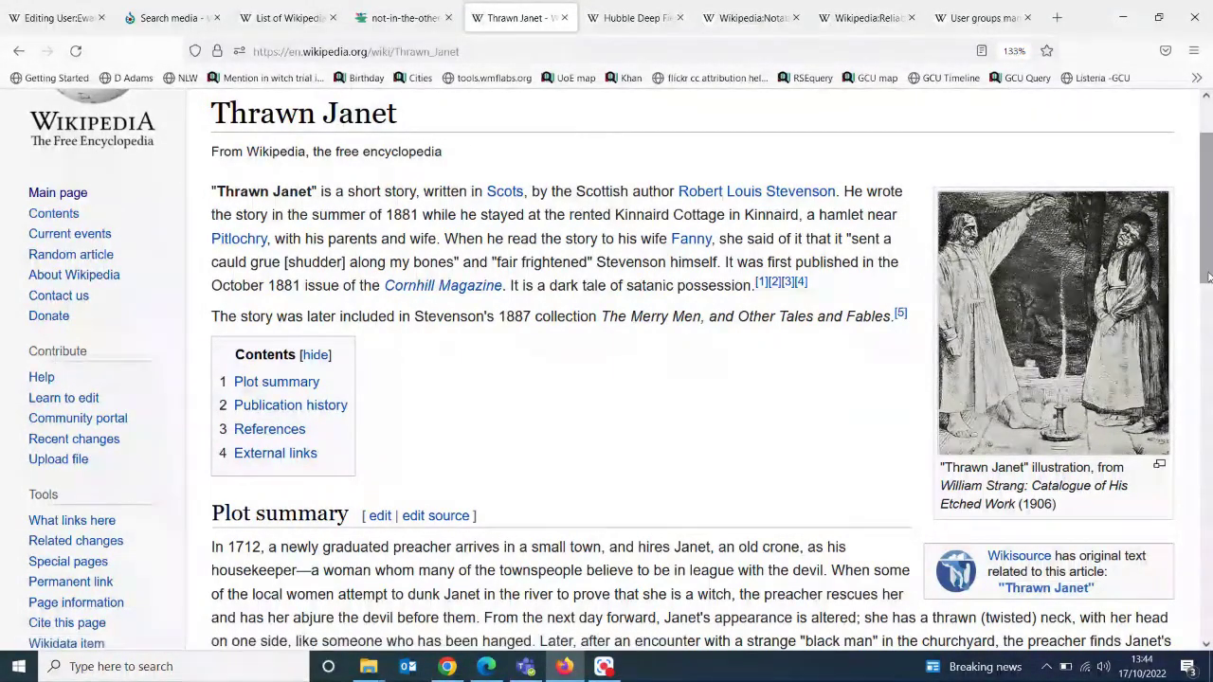
pyautogui.moveTo(1209, 277); pyautogui.dragTo(1209, 342)
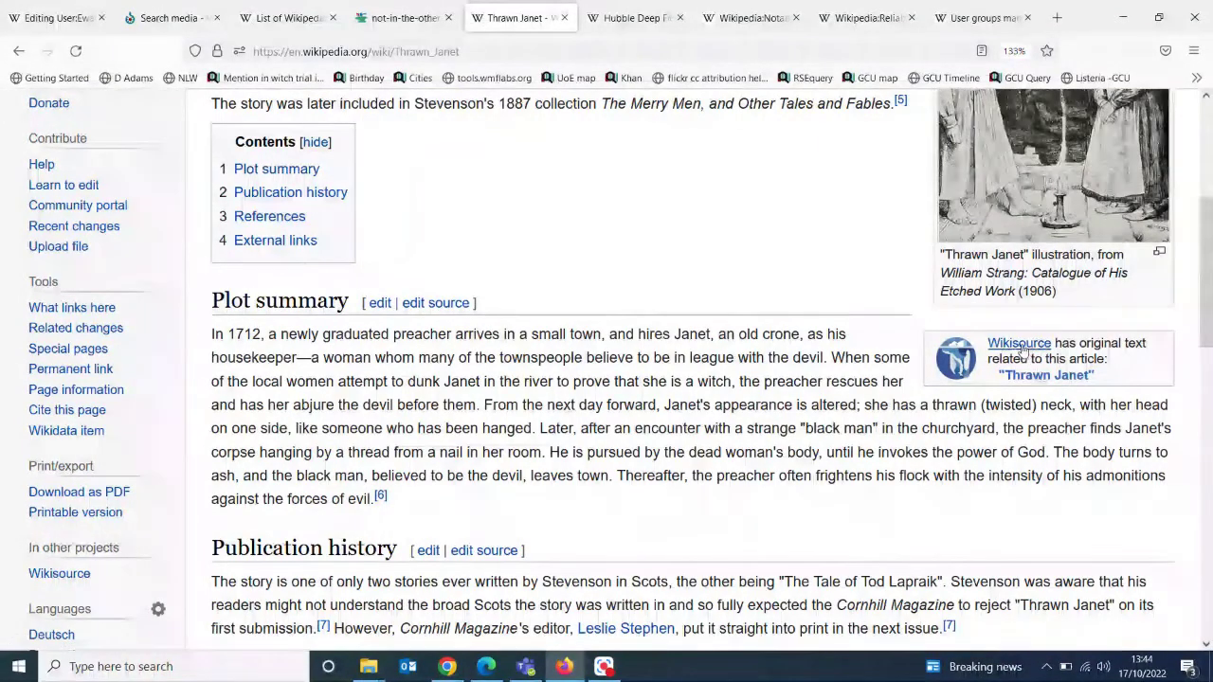
pyautogui.moveTo(1023, 351)
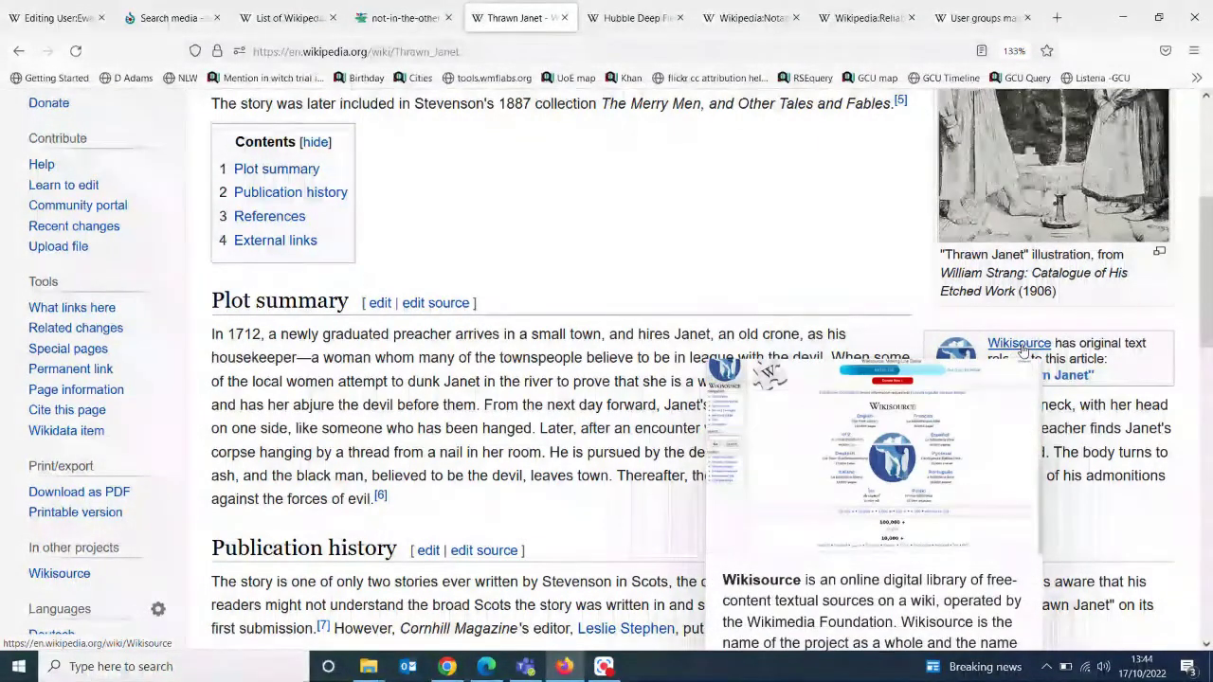
pyautogui.moveTo(1010, 347)
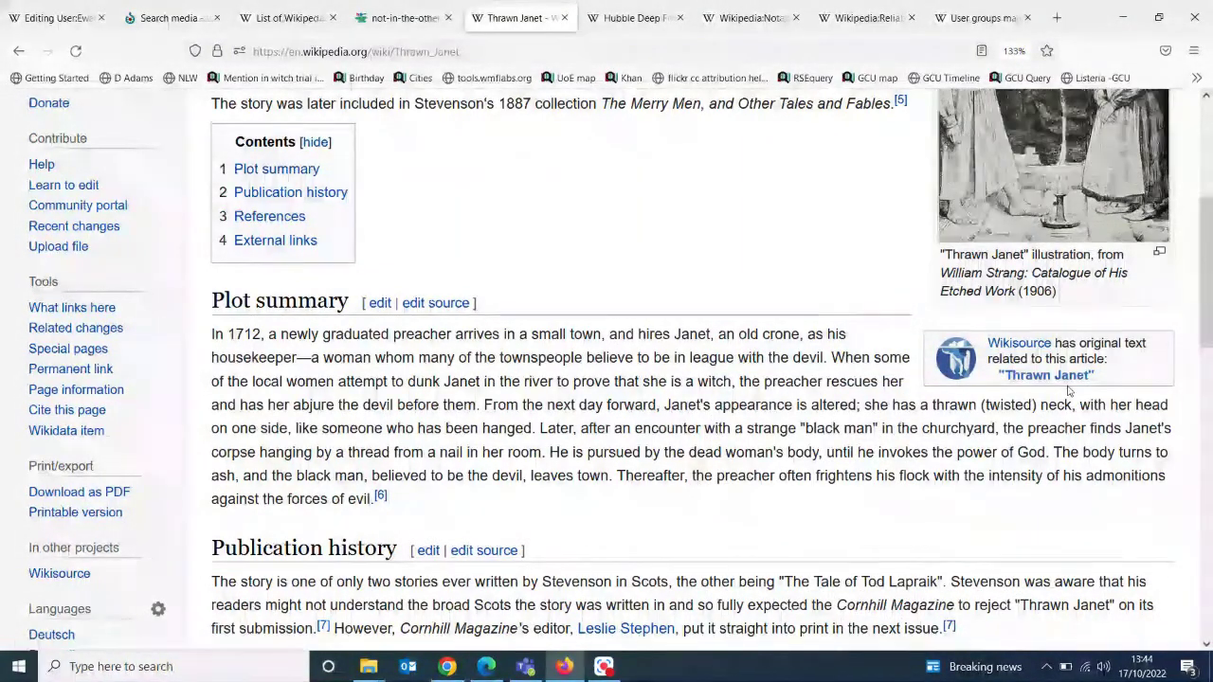
# Examine the Thrawn Janet article down to its External links and categories, and open the article's revision history
pyautogui.moveTo(1211, 272); pyautogui.dragTo(1075, 494)
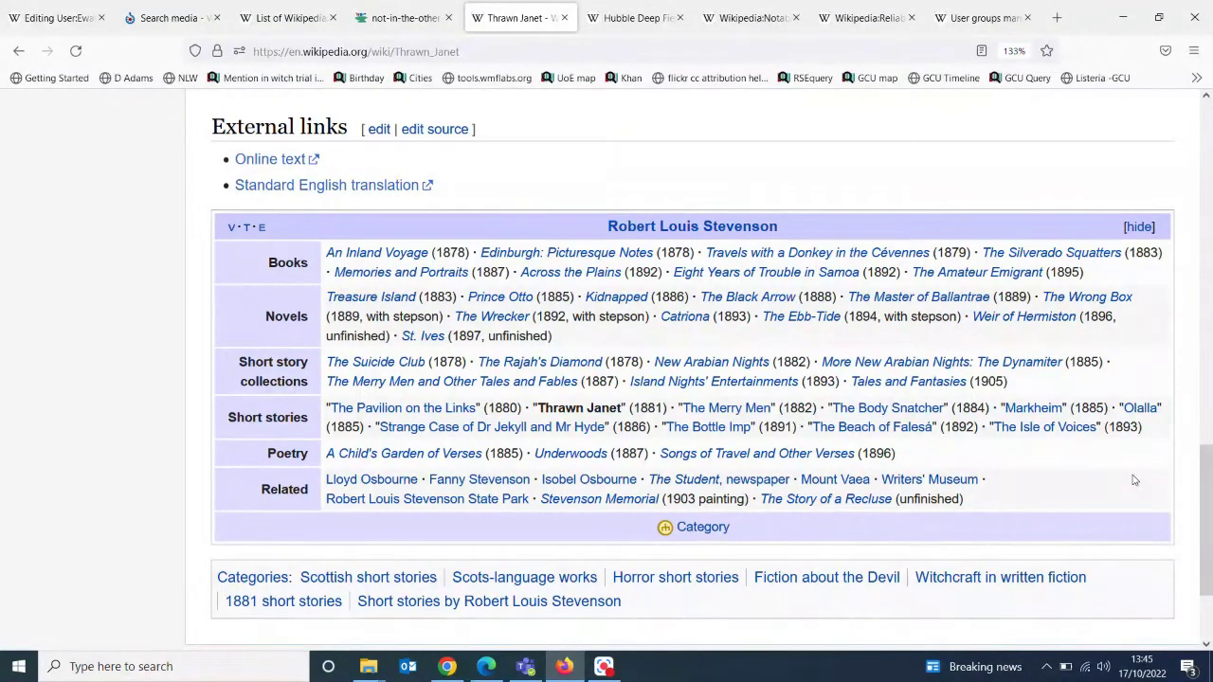
pyautogui.moveTo(1205, 488); pyautogui.dragTo(1206, 104)
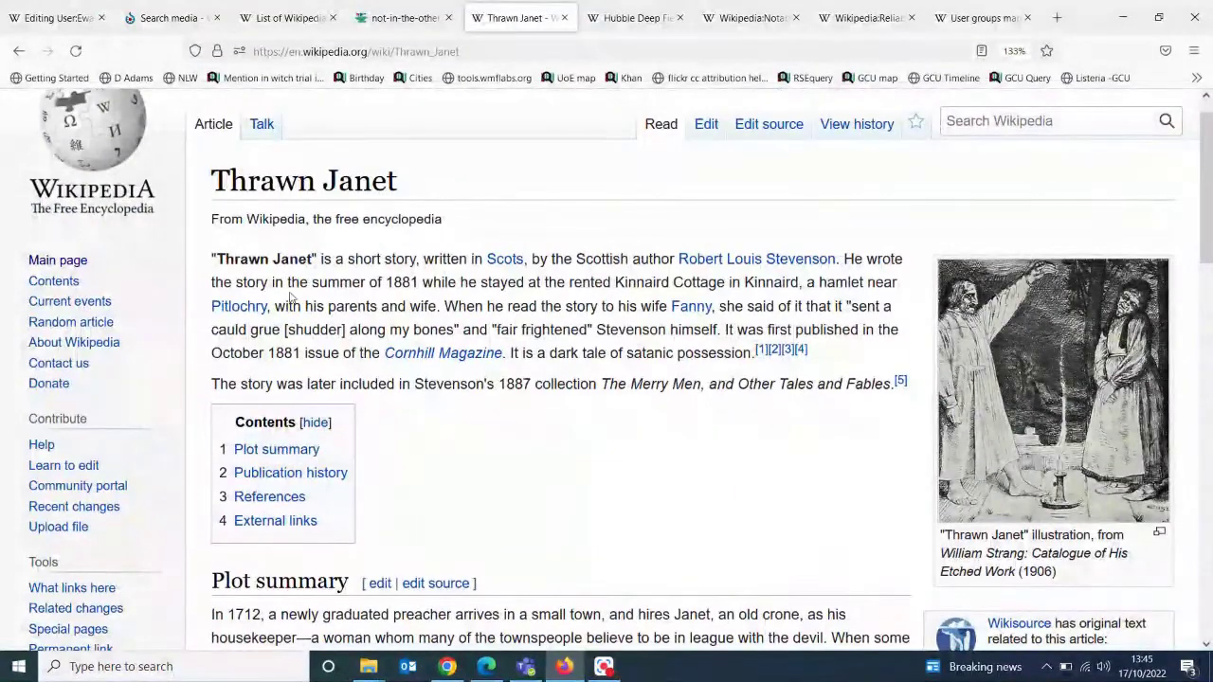
pyautogui.click(843, 132)
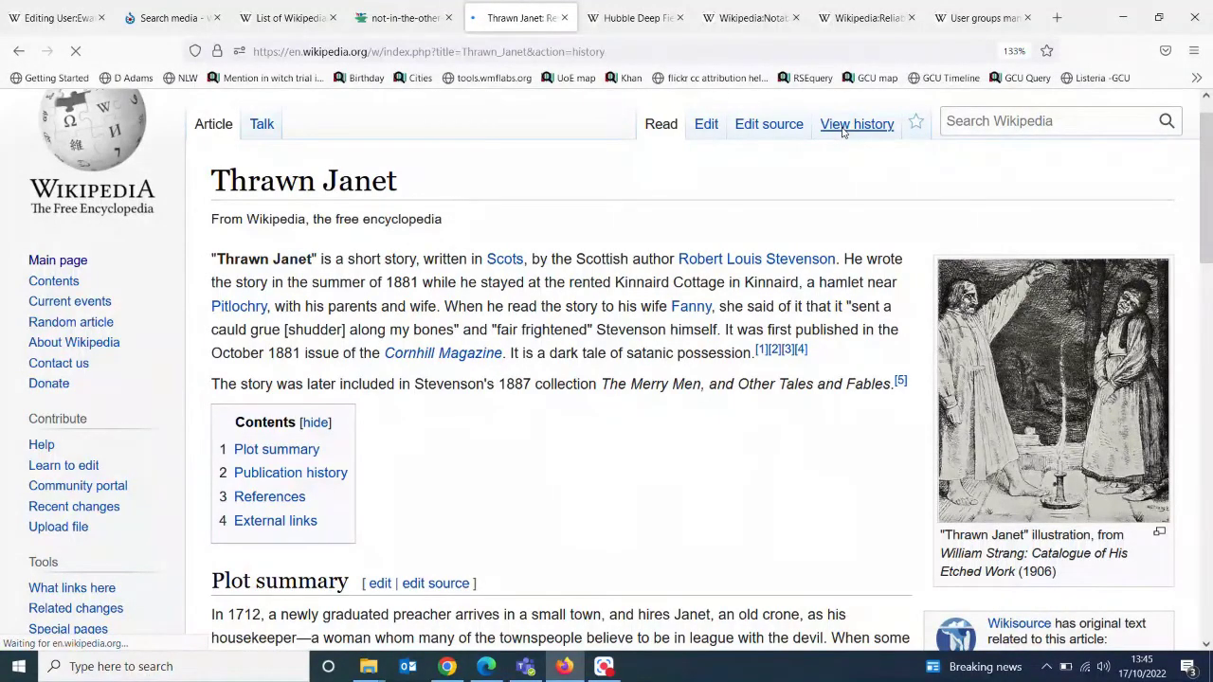
pyautogui.moveTo(1208, 140); pyautogui.dragTo(1203, 188)
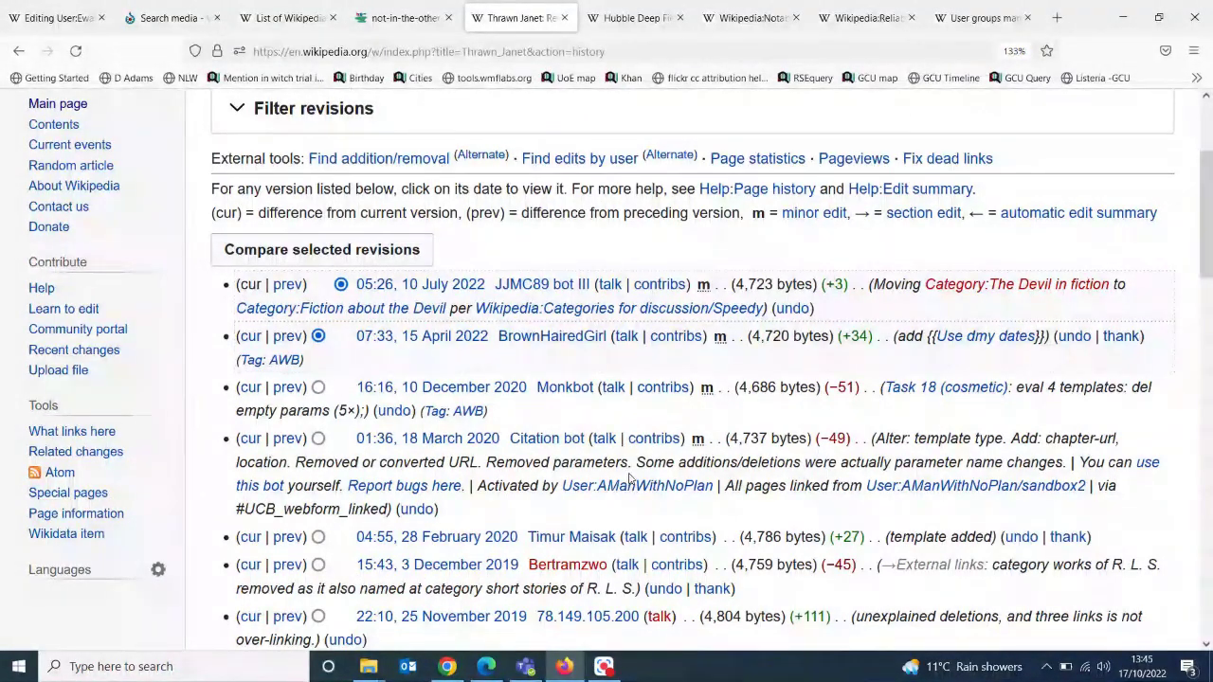
# Examine the Pageviews Analysis for Thrawn Janet over the All time date range and return to the revision history
pyautogui.click(859, 159)
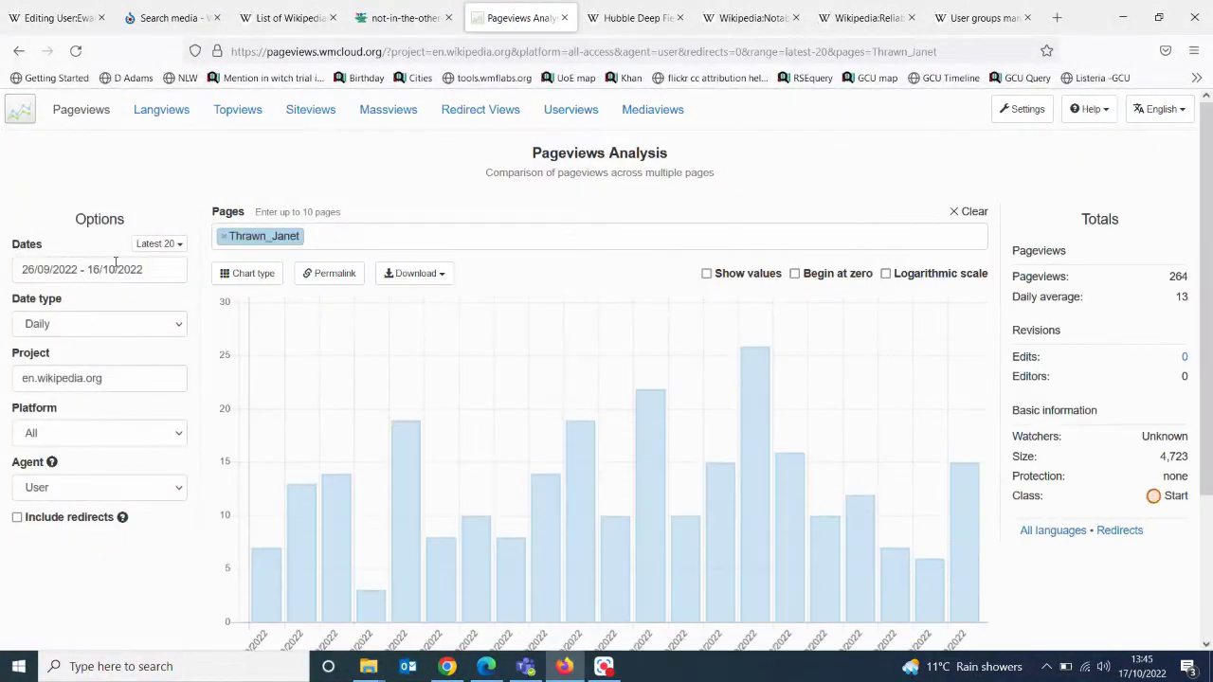
pyautogui.click(126, 270)
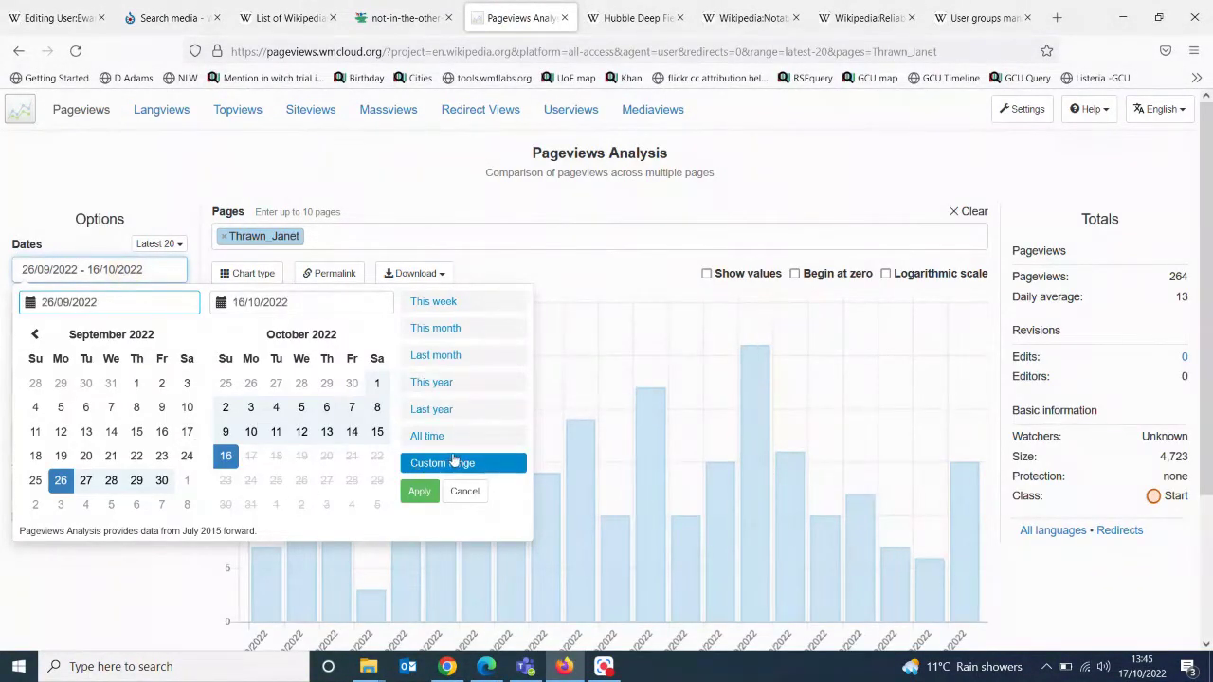
pyautogui.click(463, 438)
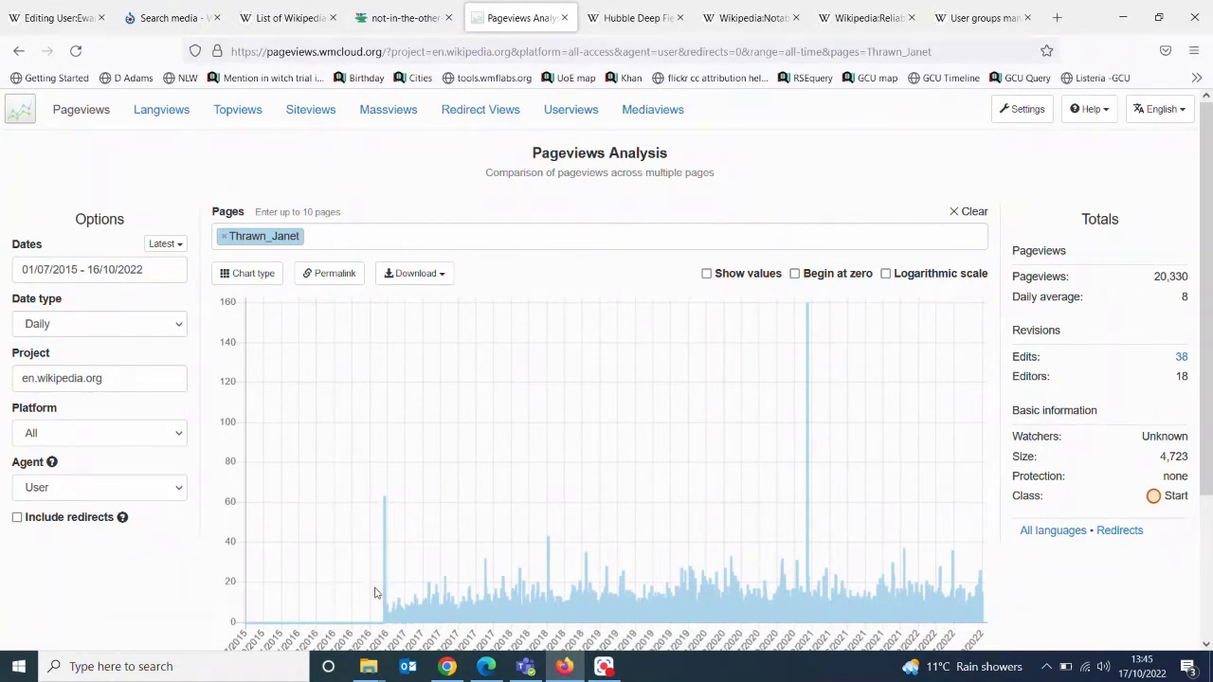
pyautogui.click(20, 55)
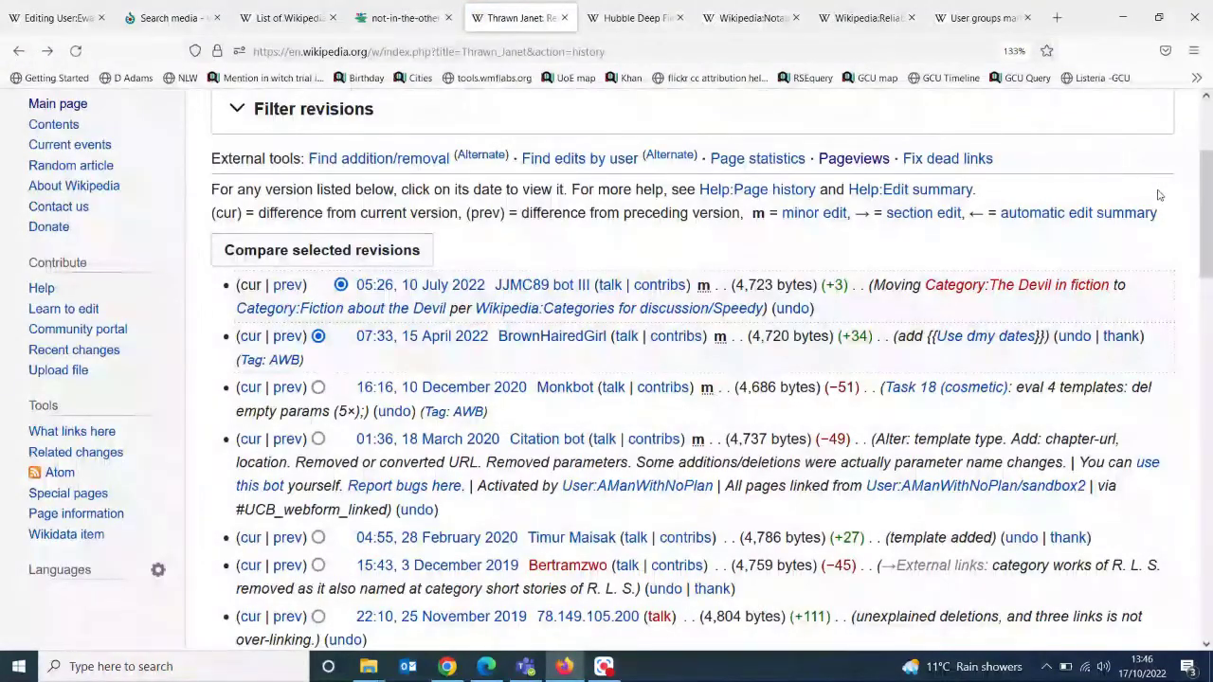
# Open the article's original revision of 21:37, 13 November 2016 and check its Oxford Dictionary of National Biography reference
pyautogui.moveTo(1205, 210); pyautogui.dragTo(1205, 573)
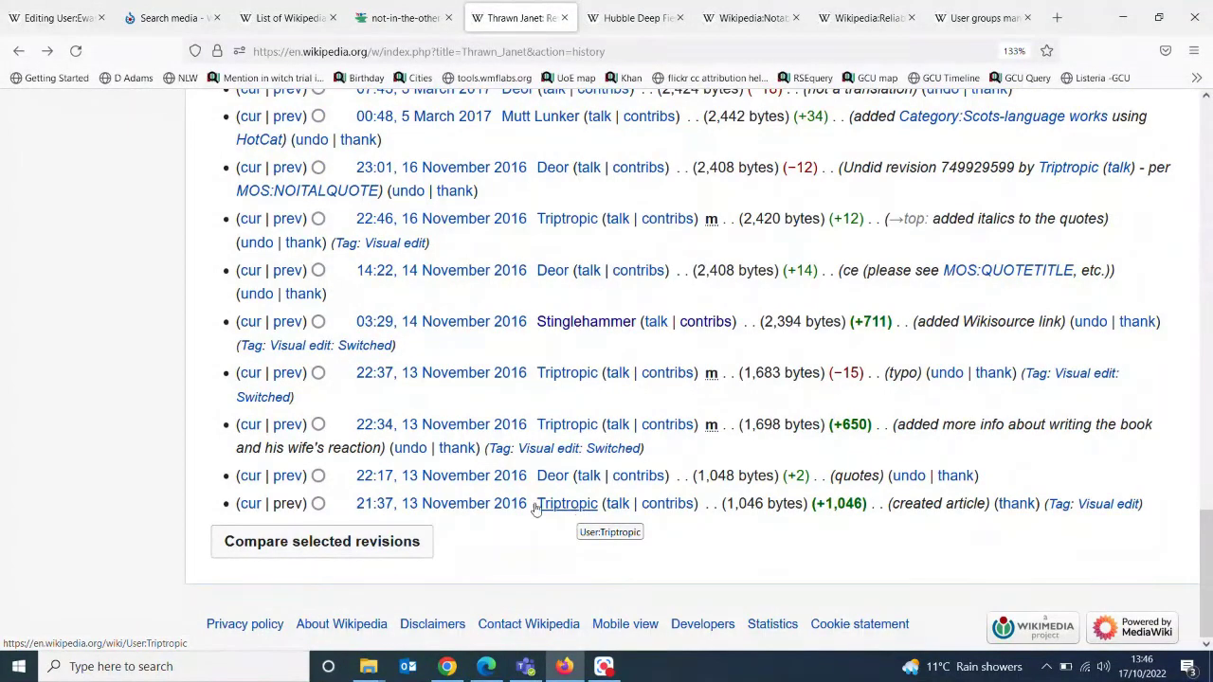
pyautogui.click(408, 506)
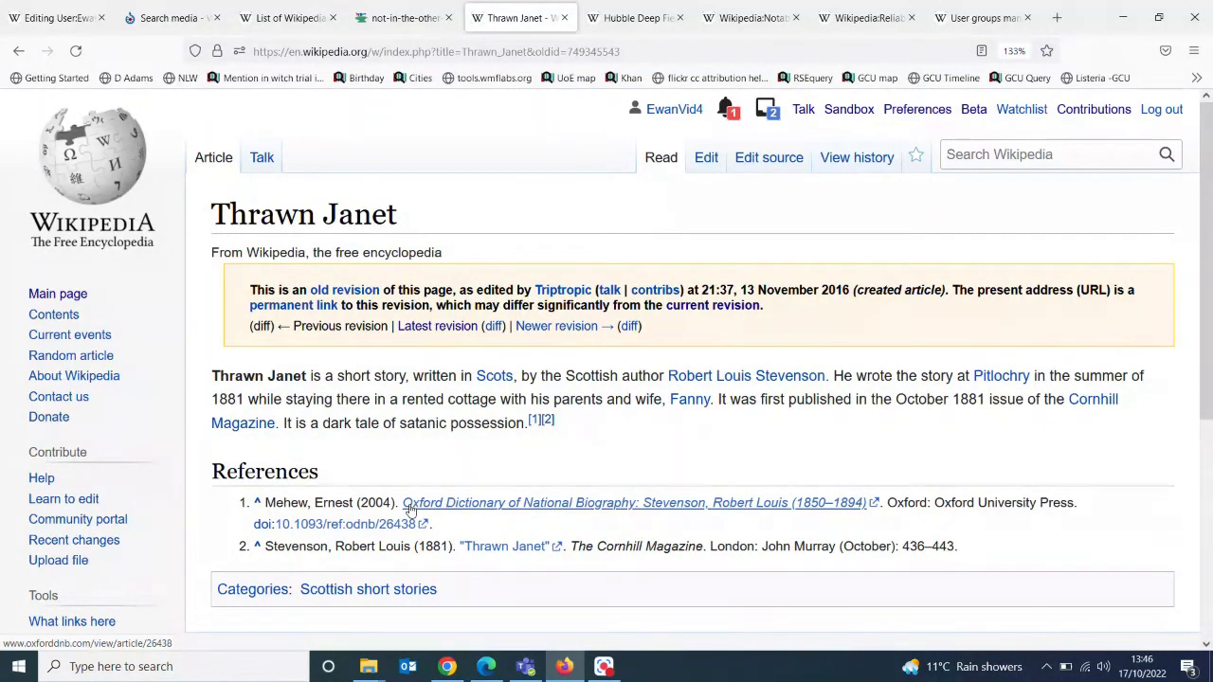
pyautogui.click(410, 507)
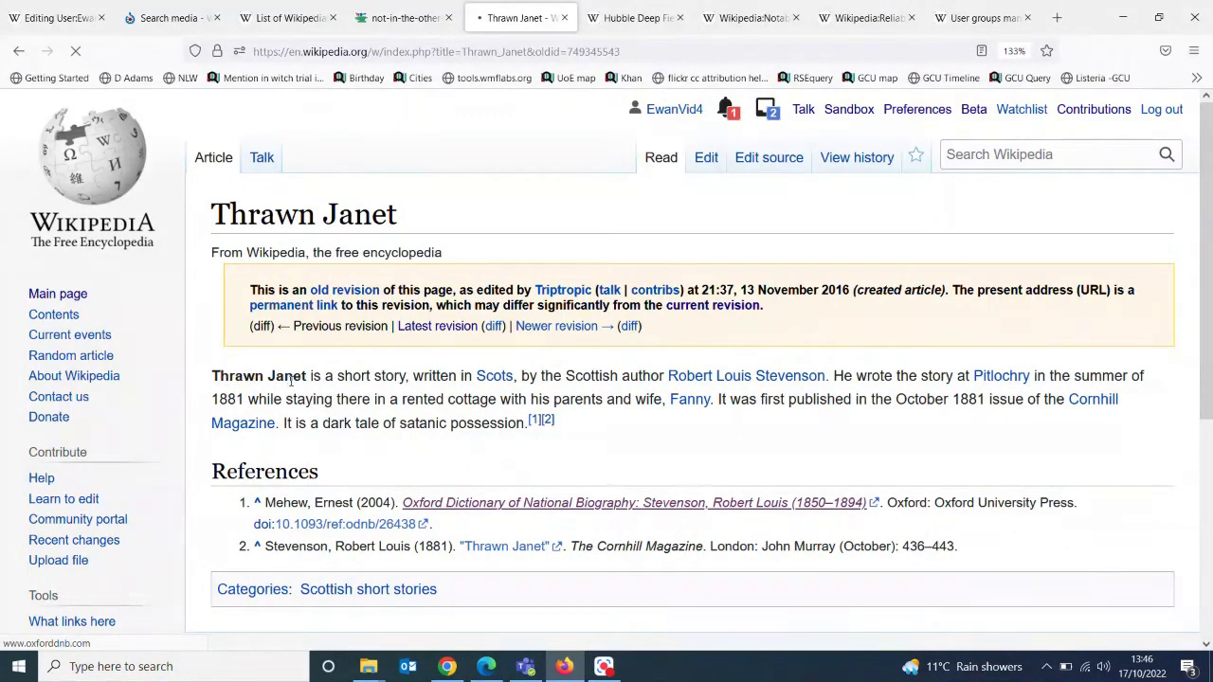
pyautogui.moveTo(315, 377); pyautogui.dragTo(520, 436)
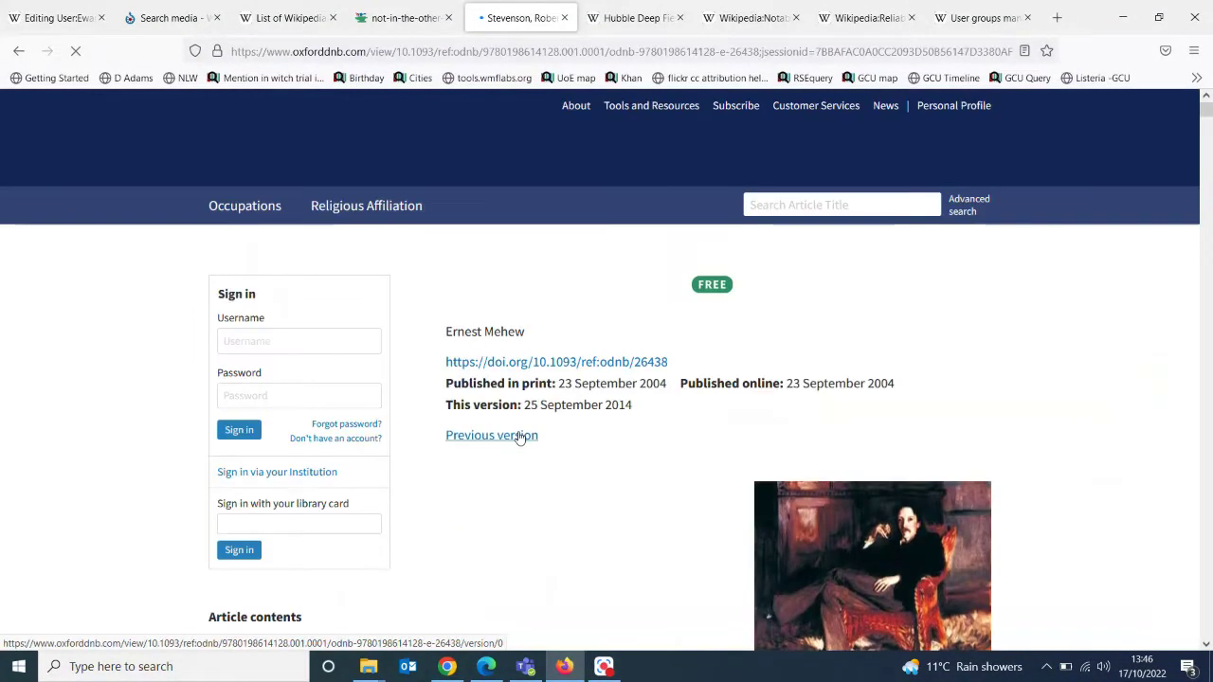
pyautogui.click(20, 52)
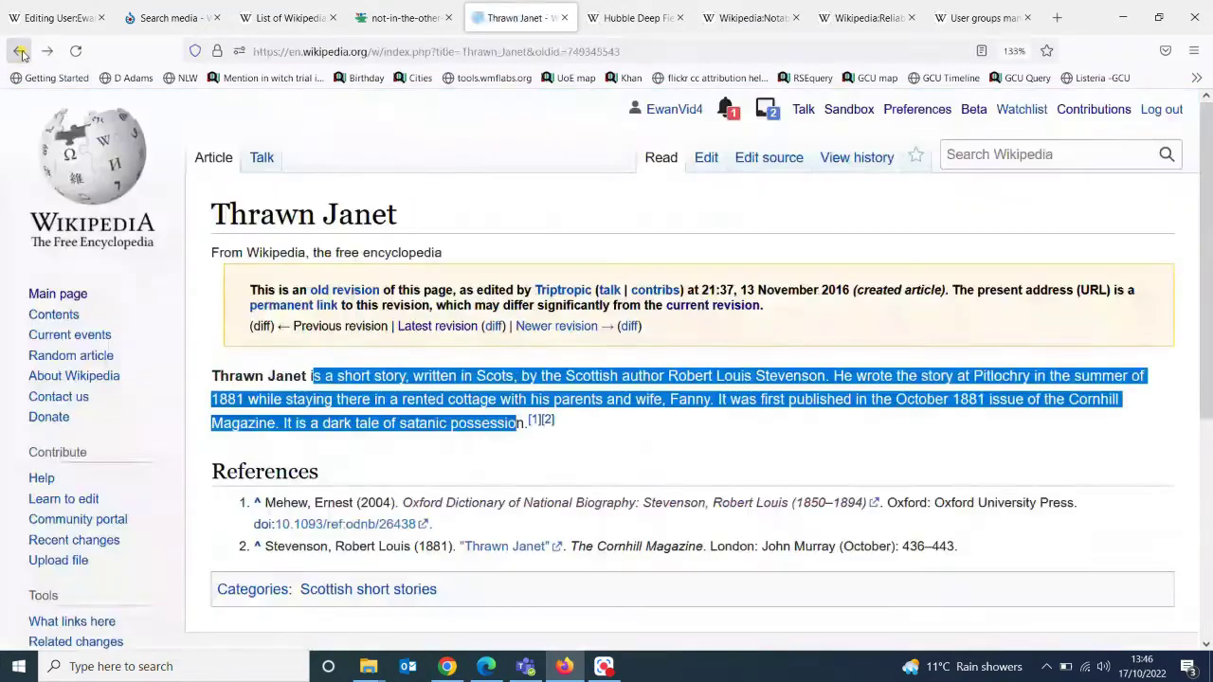
pyautogui.click(687, 441)
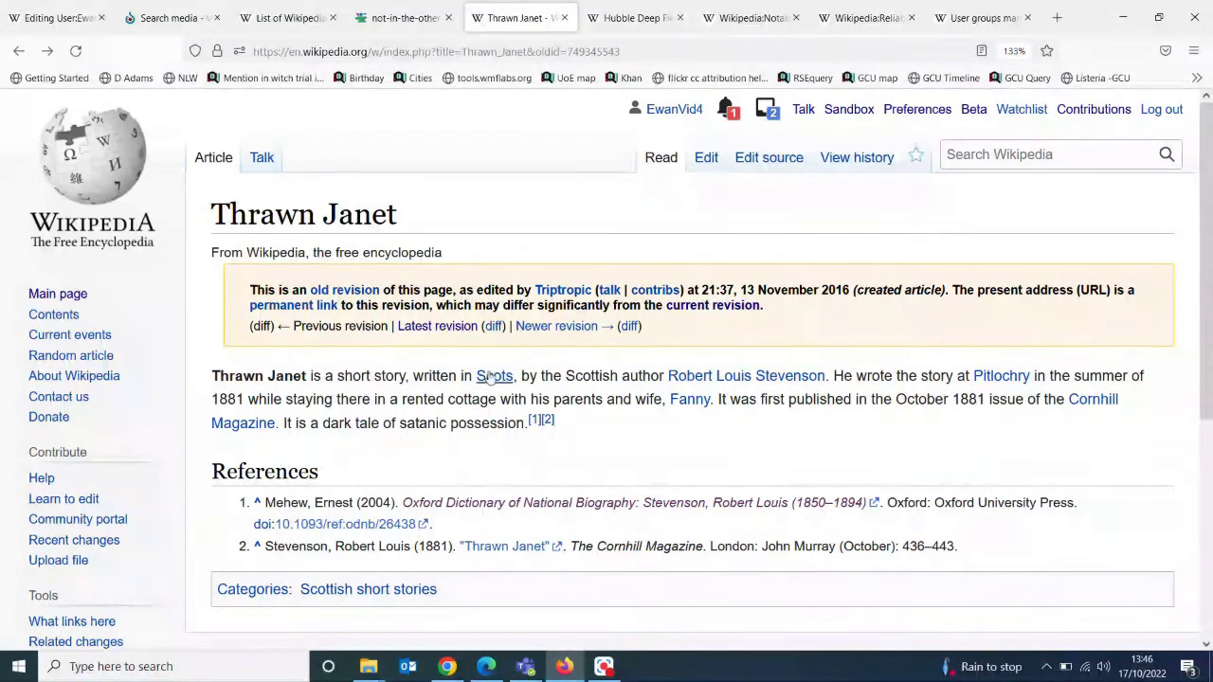
# Preview the Scots link in the old revision's text and examine its other links and closing citations
pyautogui.moveTo(490, 378)
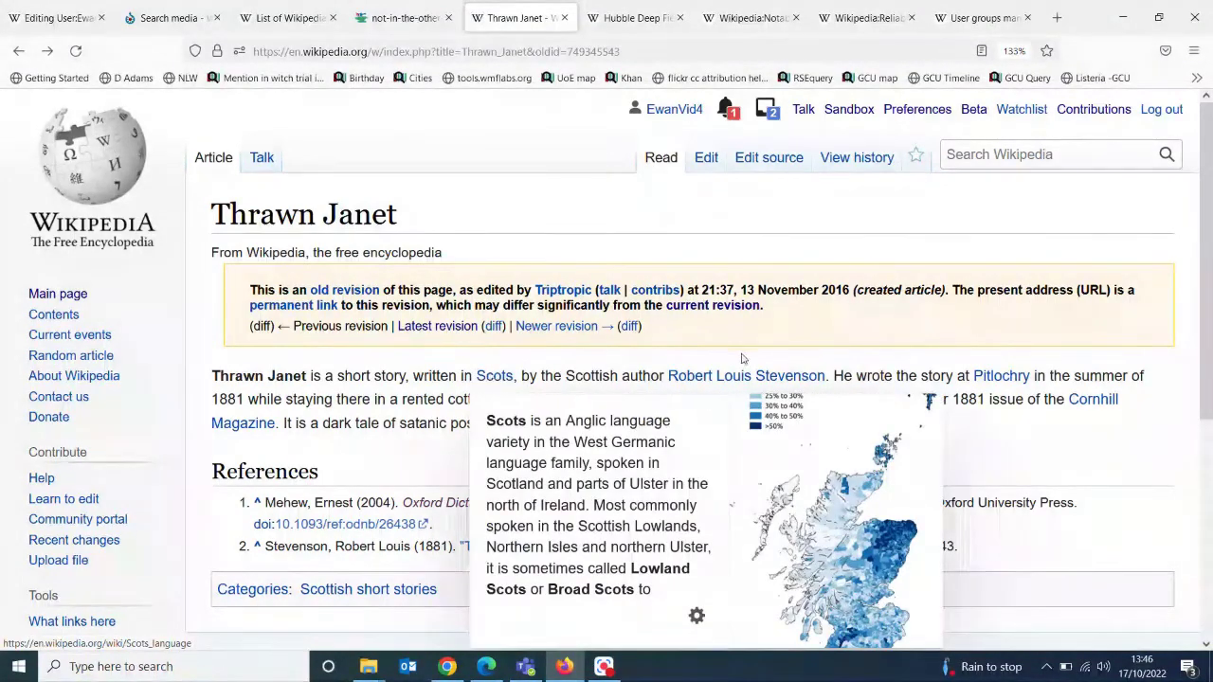
pyautogui.moveTo(748, 380)
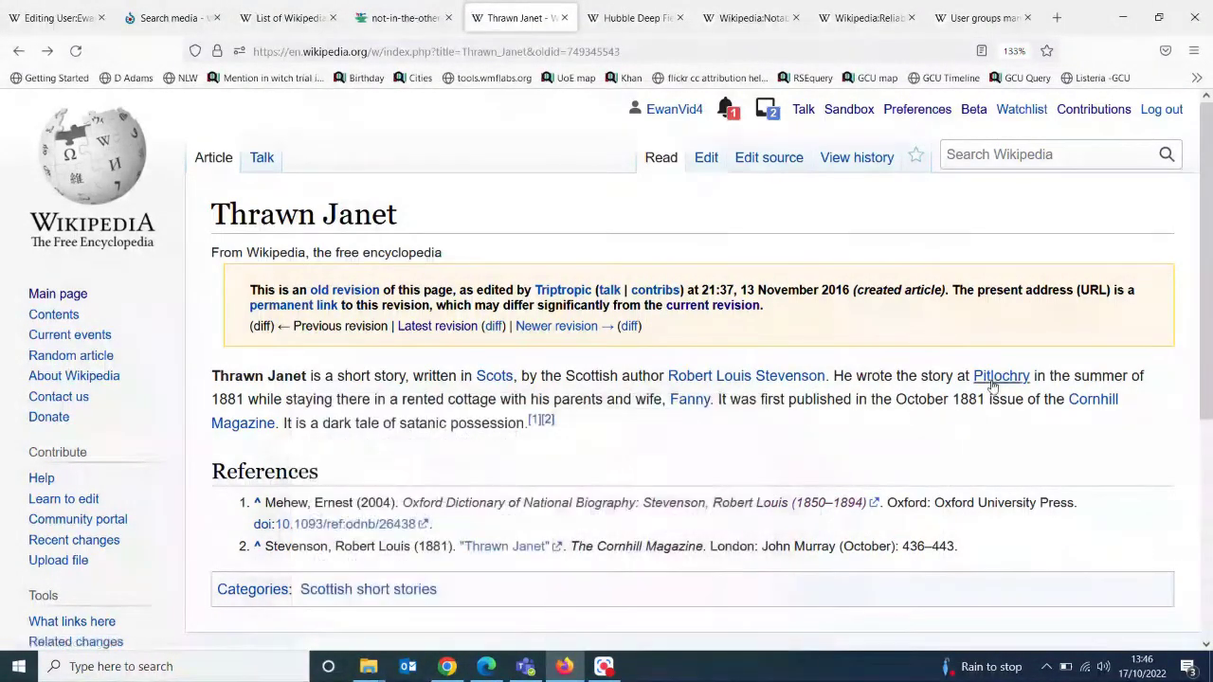
pyautogui.click(535, 425)
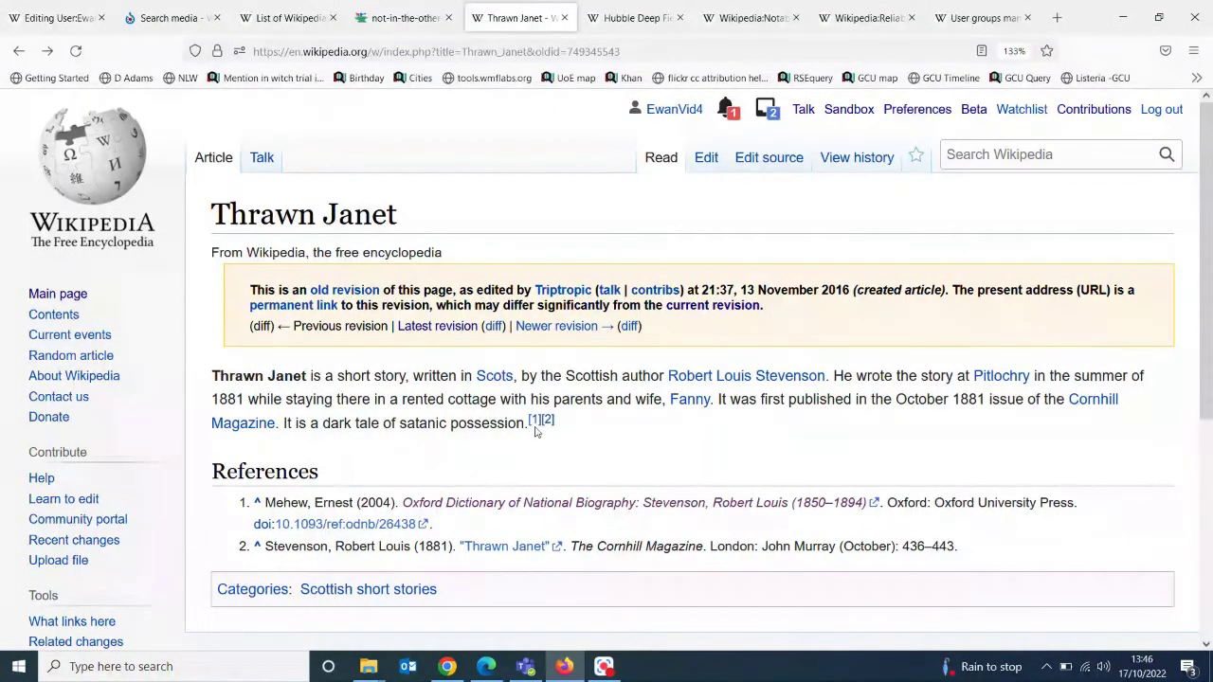
pyautogui.moveTo(536, 428)
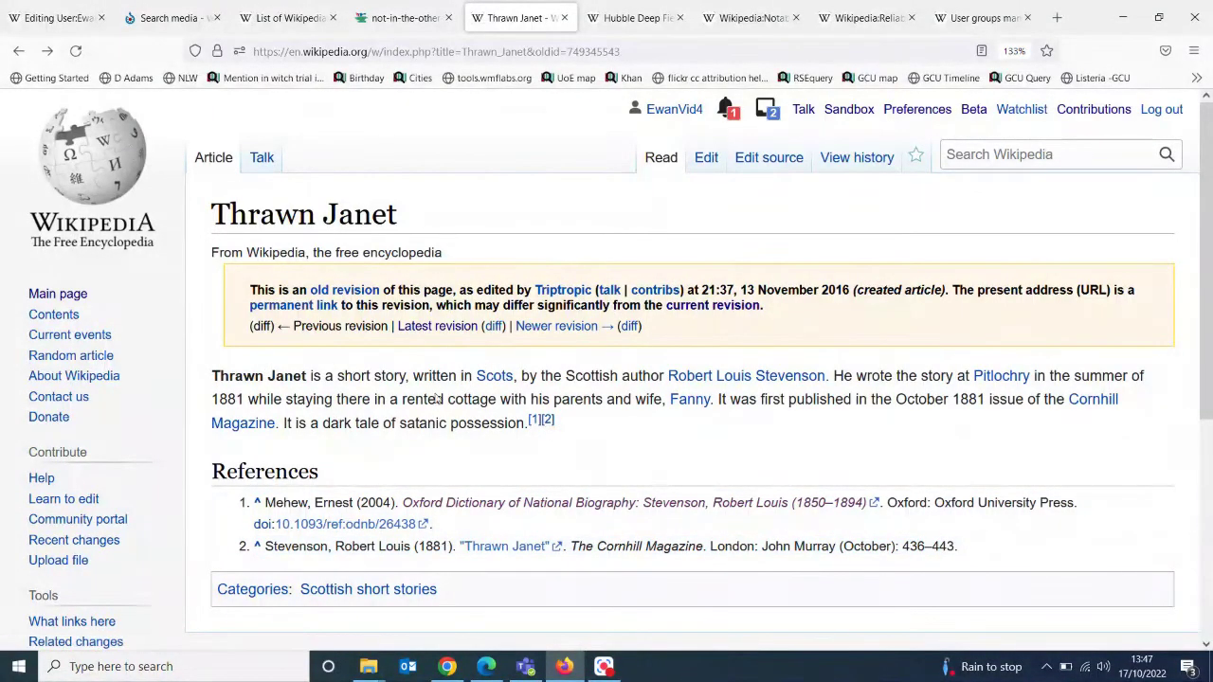
# Examine the sandbox draft's Conflict of Interest guidance and page header, with a brief look back at the Thrawn Janet revision
pyautogui.click(47, 18)
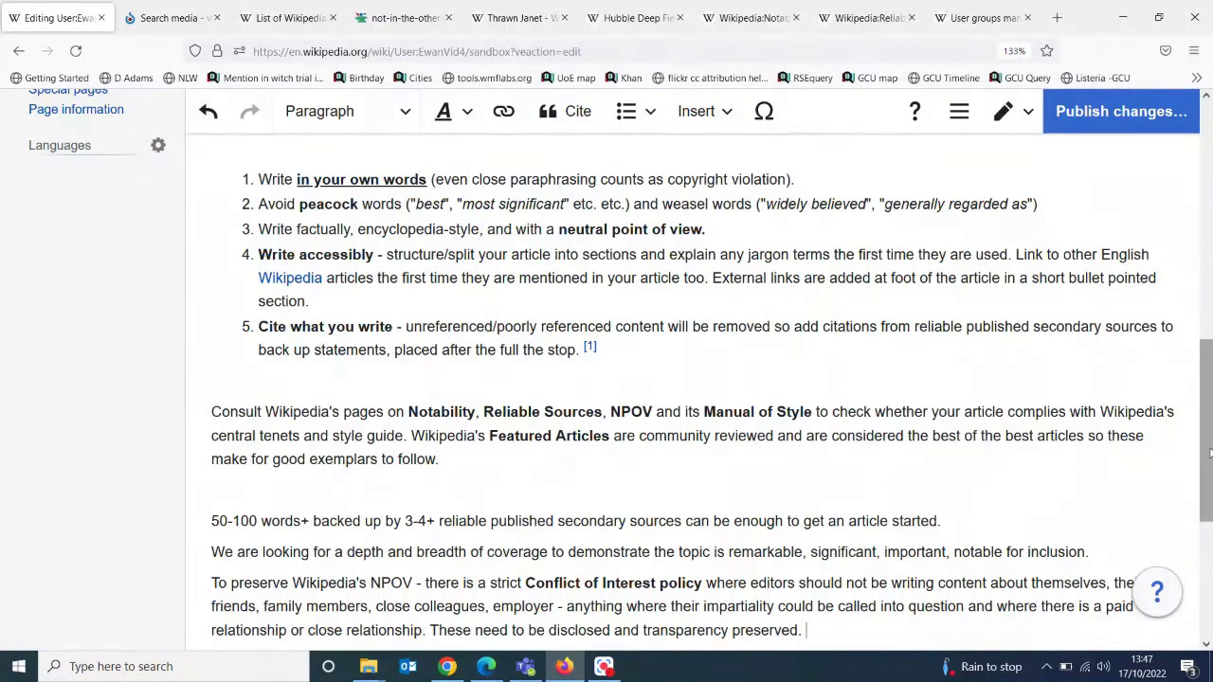
pyautogui.scroll(-3, 586, 452)
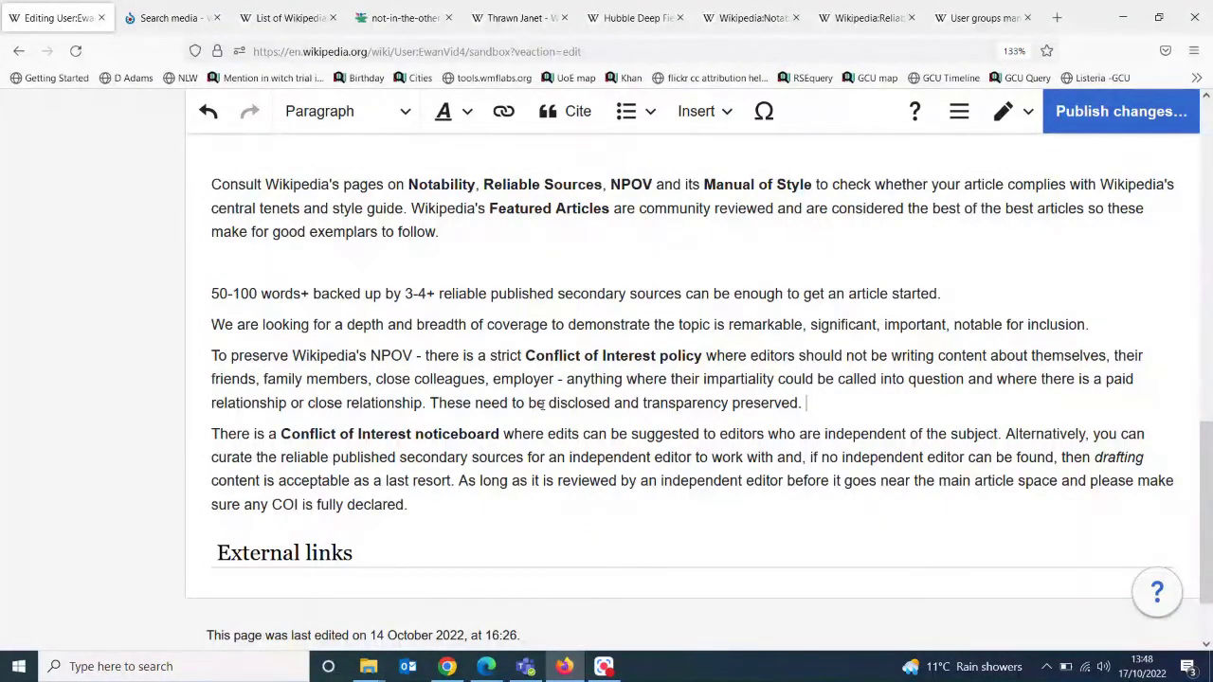
pyautogui.moveTo(1205, 512); pyautogui.dragTo(1210, 120)
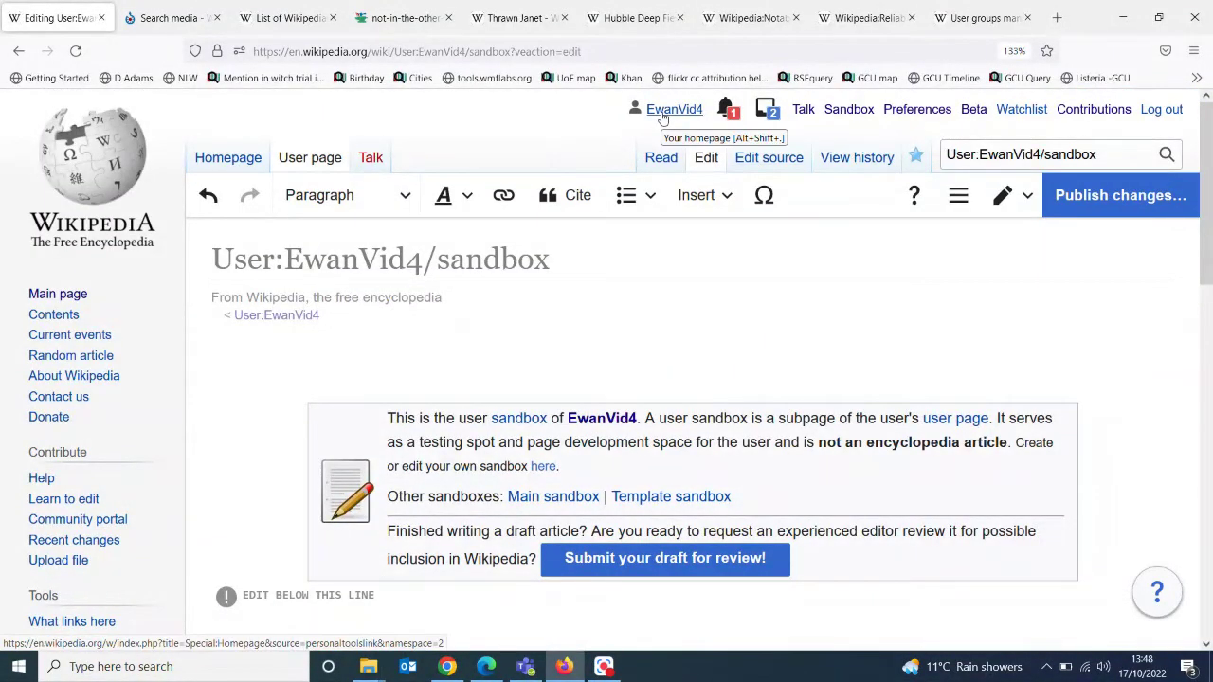
pyautogui.moveTo(1210, 168); pyautogui.dragTo(1211, 538)
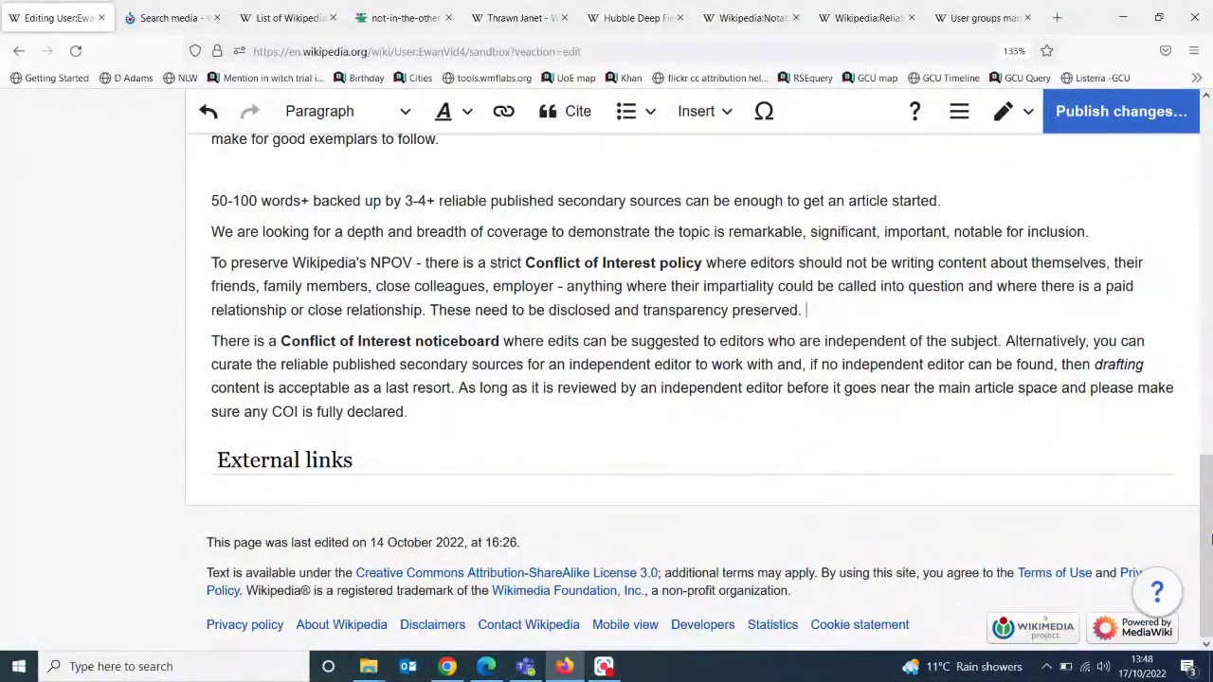
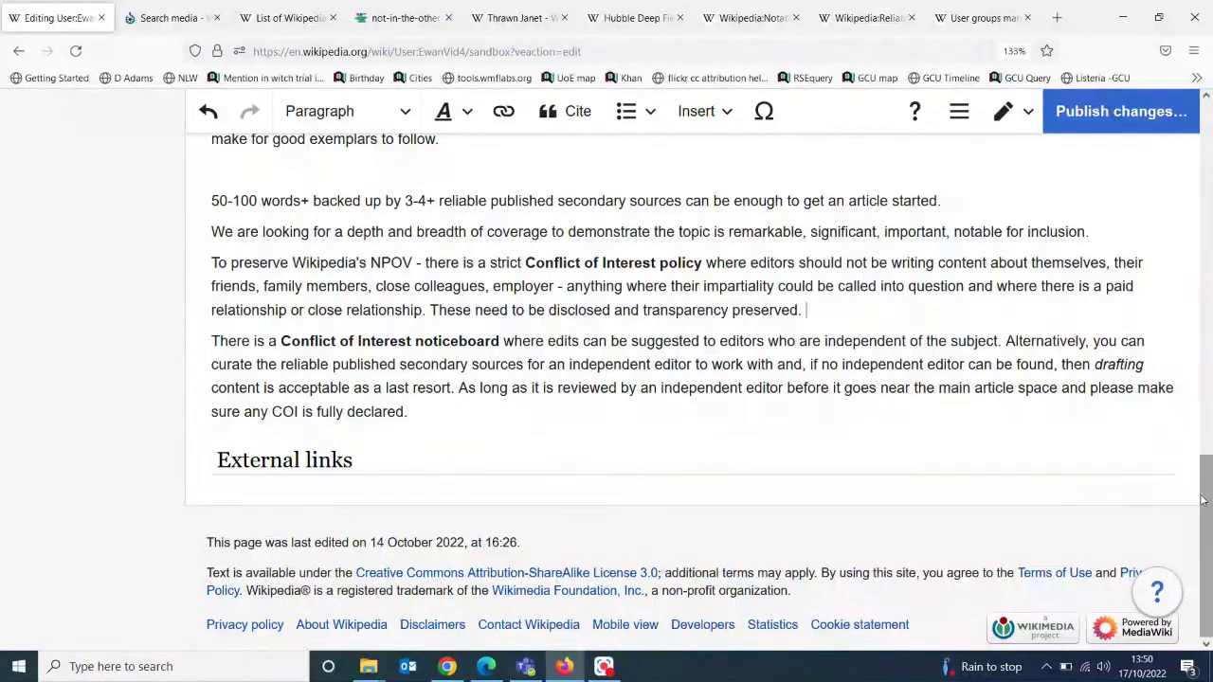
pyautogui.moveTo(1208, 499); pyautogui.dragTo(1209, 315)
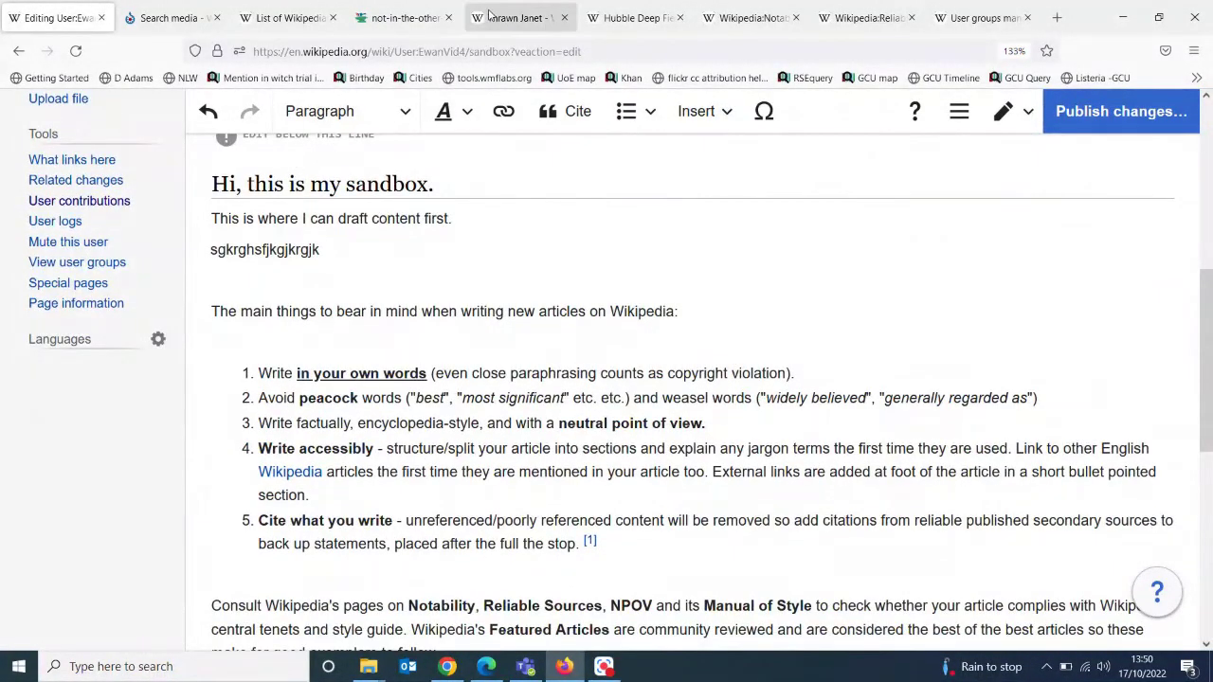
pyautogui.click(488, 13)
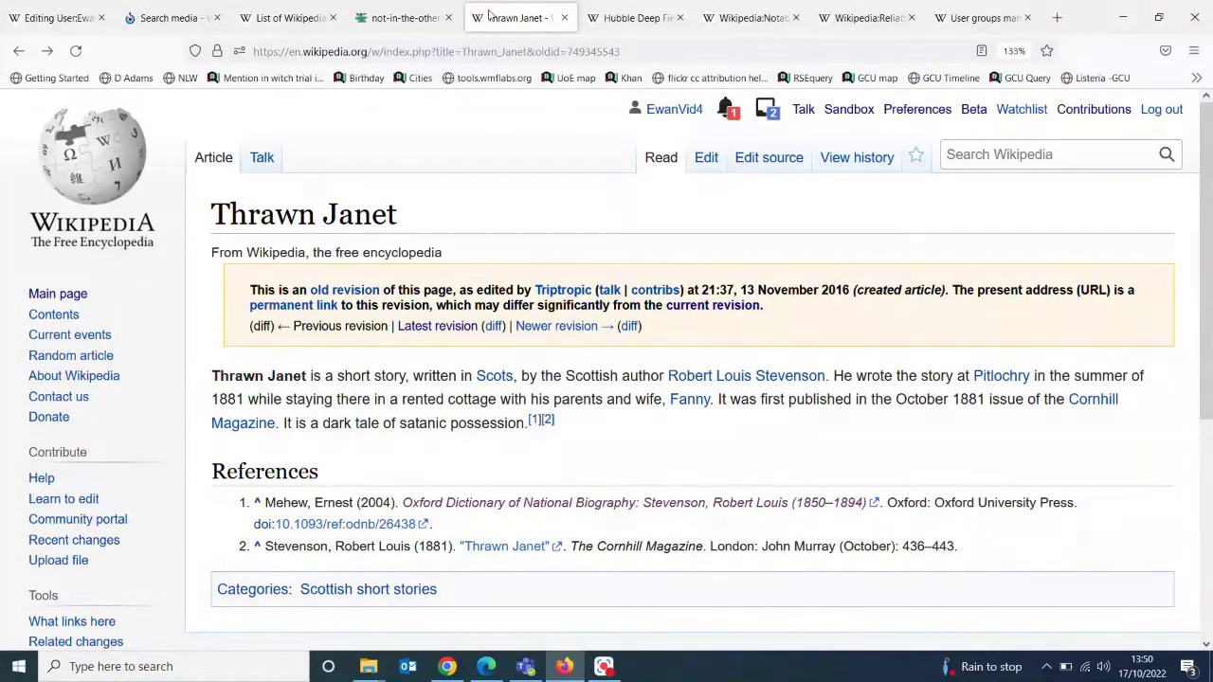
pyautogui.click(63, 10)
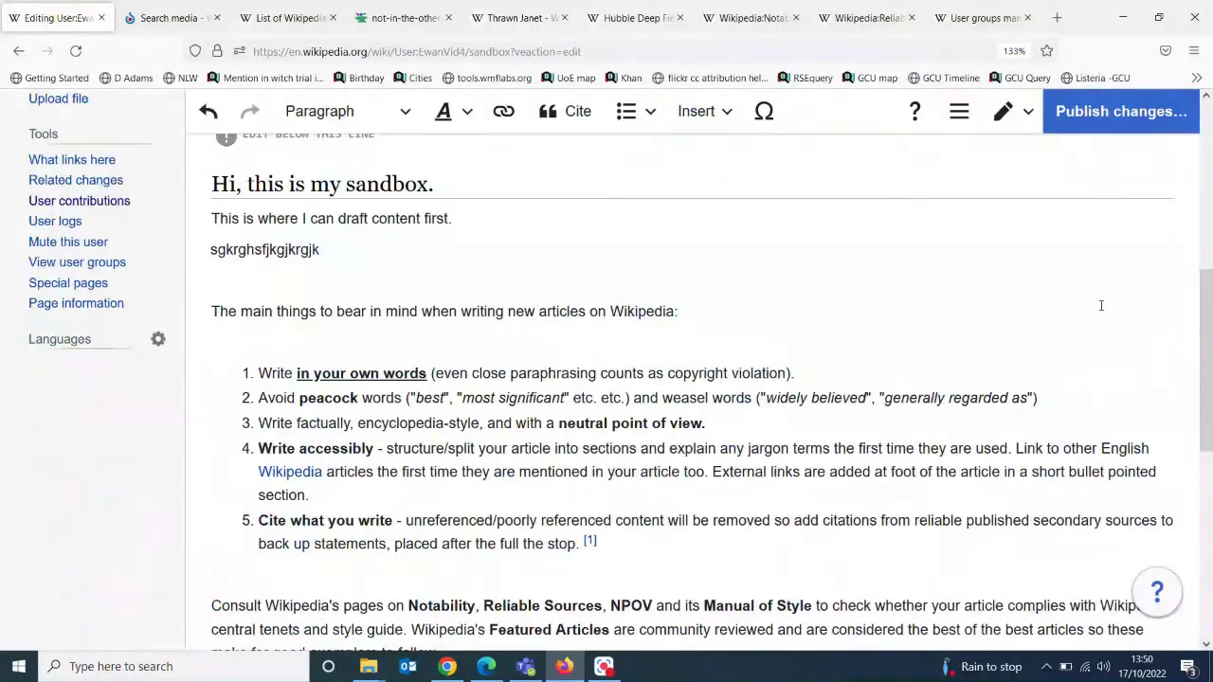
# Publish the sandbox changes with the edit summary "added text for new article"
pyautogui.moveTo(1203, 324); pyautogui.dragTo(1184, 166)
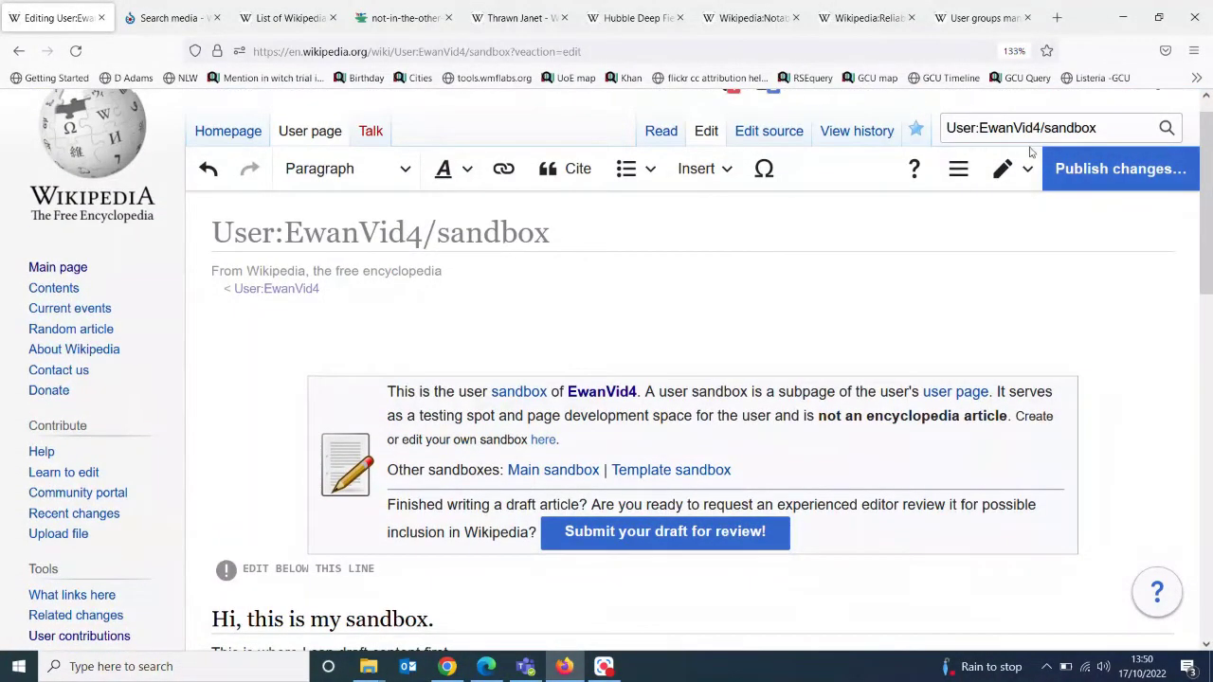
pyautogui.click(1094, 185)
pyautogui.write('added text for new article')
pyautogui.press('BackSpace')
pyautogui.press('BackSpace')
pyautogui.write('le')
pyautogui.click(837, 216)
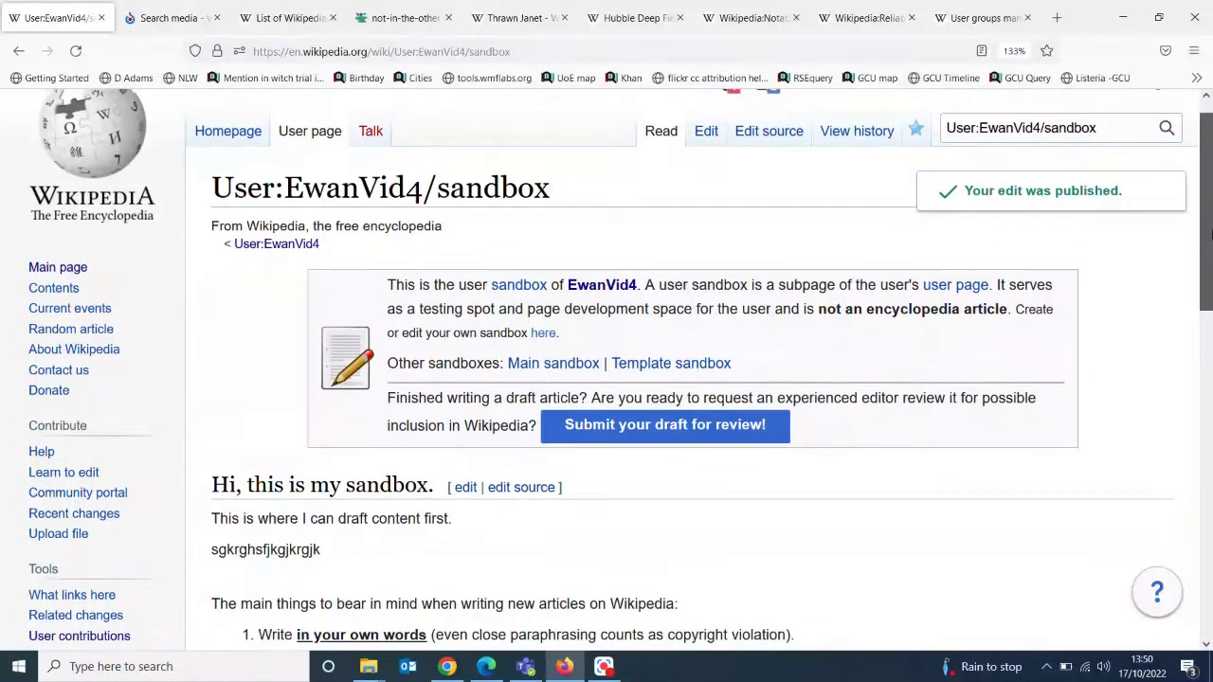
# Clear the sandbox page name from the Wikipedia search field
pyautogui.scroll(1, 1208, 232)
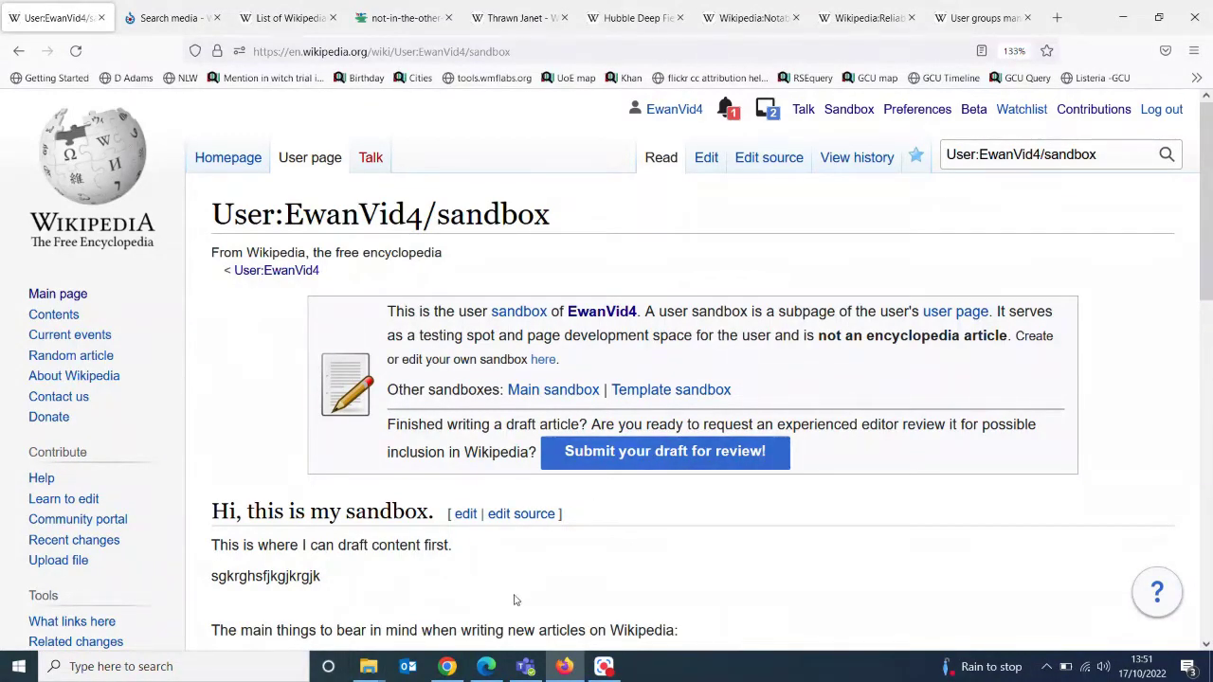
pyautogui.press('BackSpace')
pyautogui.press('BackSpace')
pyautogui.press('BackSpace')
pyautogui.press('BackSpace')
pyautogui.press('BackSpace')
pyautogui.press('BackSpace')
pyautogui.press('BackSpace')
pyautogui.press('BackSpace')
pyautogui.press('BackSpace')
pyautogui.press('BackSpace')
pyautogui.press('BackSpace')
pyautogui.press('BackSpace')
pyautogui.press('BackSpace')
pyautogui.press('BackSpace')
pyautogui.press('BackSpace')
pyautogui.press('BackSpace')
pyautogui.press('BackSpace')
pyautogui.press('BackSpace')
pyautogui.press('BackSpace')
pyautogui.press('BackSpace')
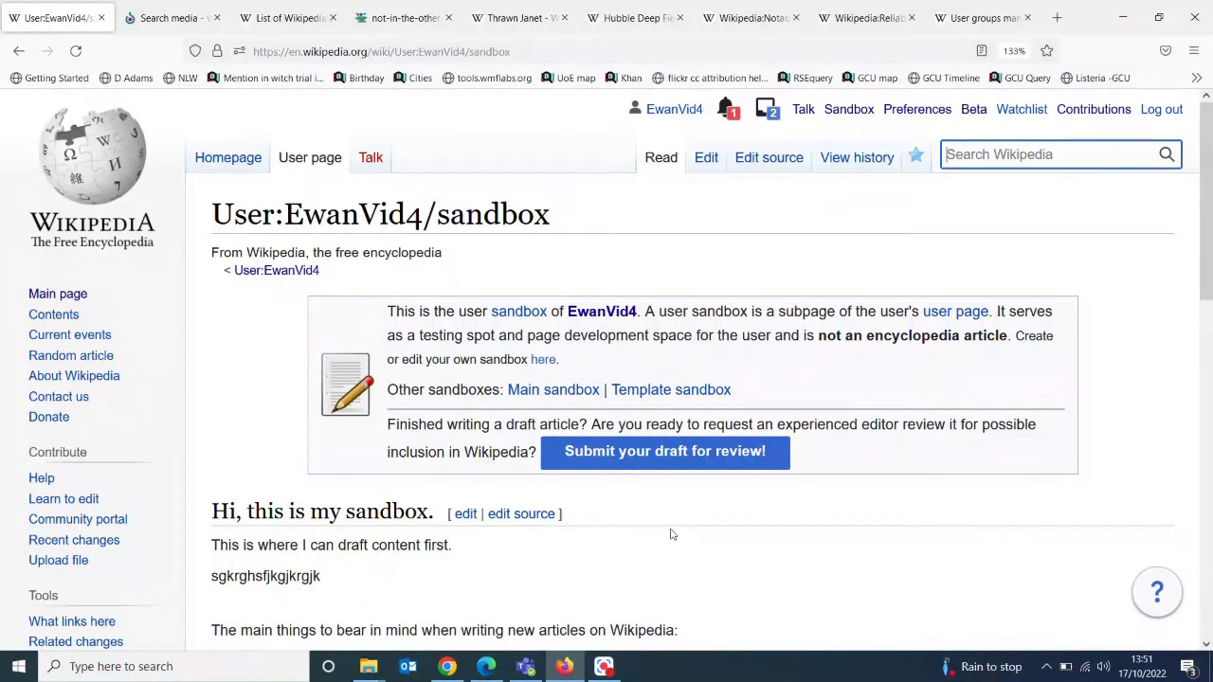
# Compare the Thrawn Janet and Hubble Deep Field articles with the published sandbox page, examining its writing guidance
pyautogui.click(511, 17)
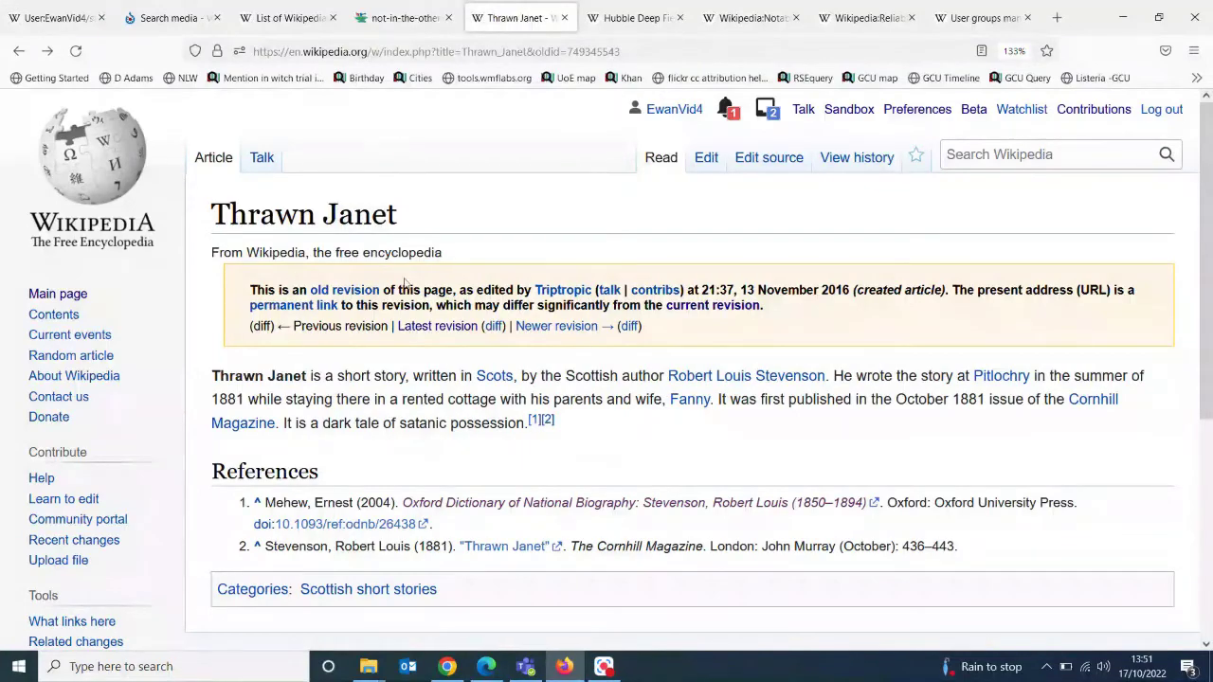
pyautogui.click(612, 18)
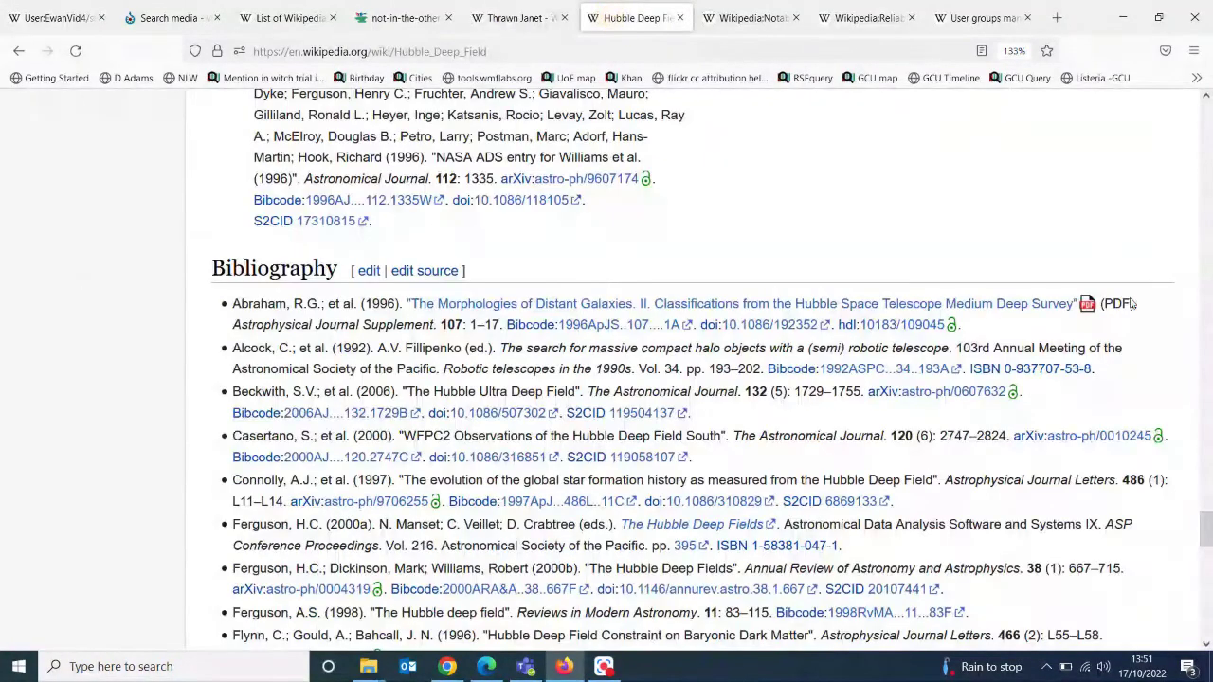
pyautogui.moveTo(1204, 526); pyautogui.dragTo(1210, 72)
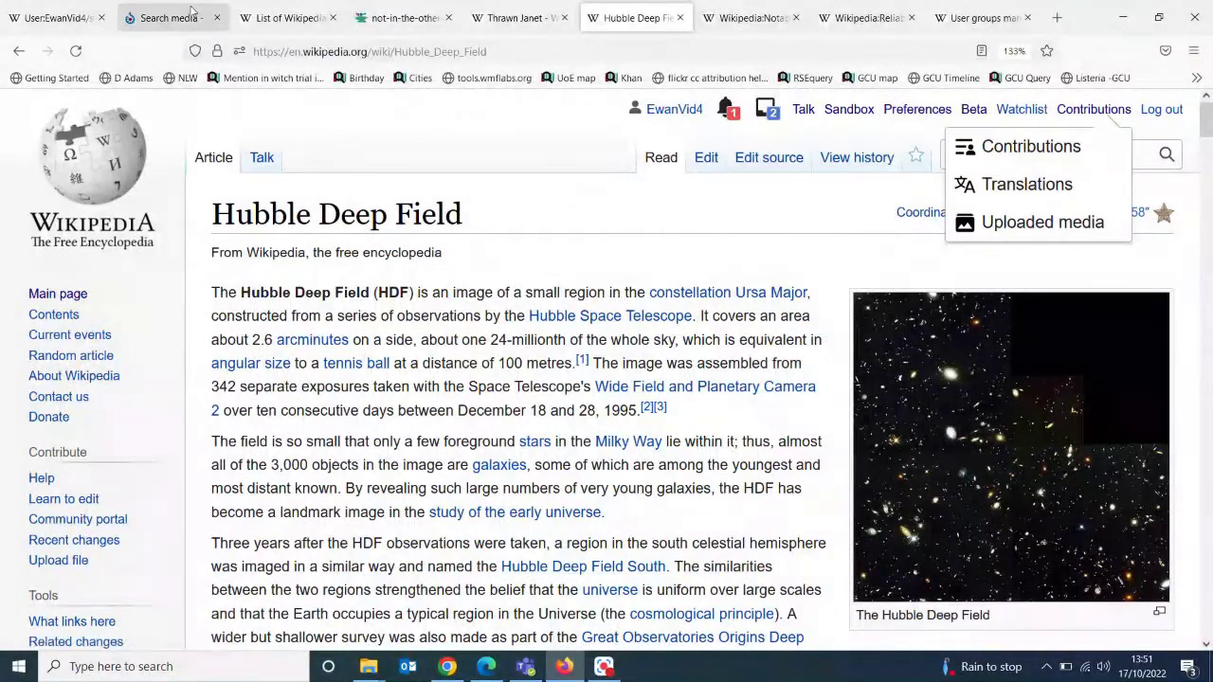
pyautogui.click(69, 23)
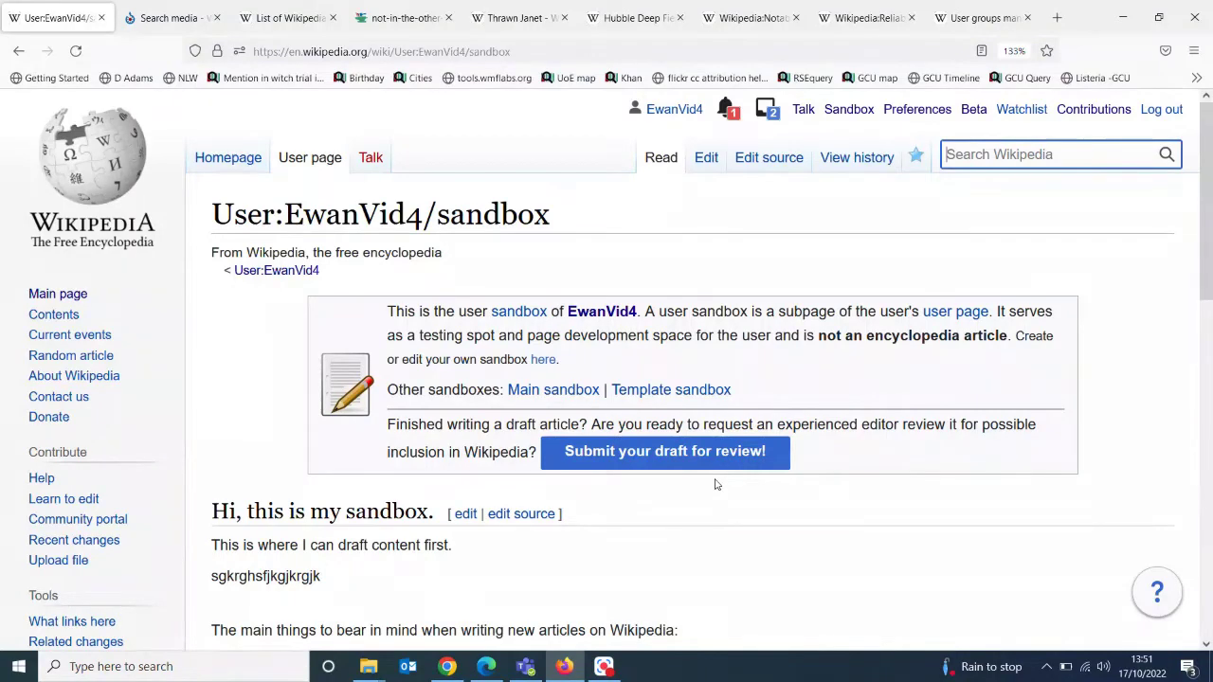
pyautogui.moveTo(1206, 291); pyautogui.dragTo(1206, 438)
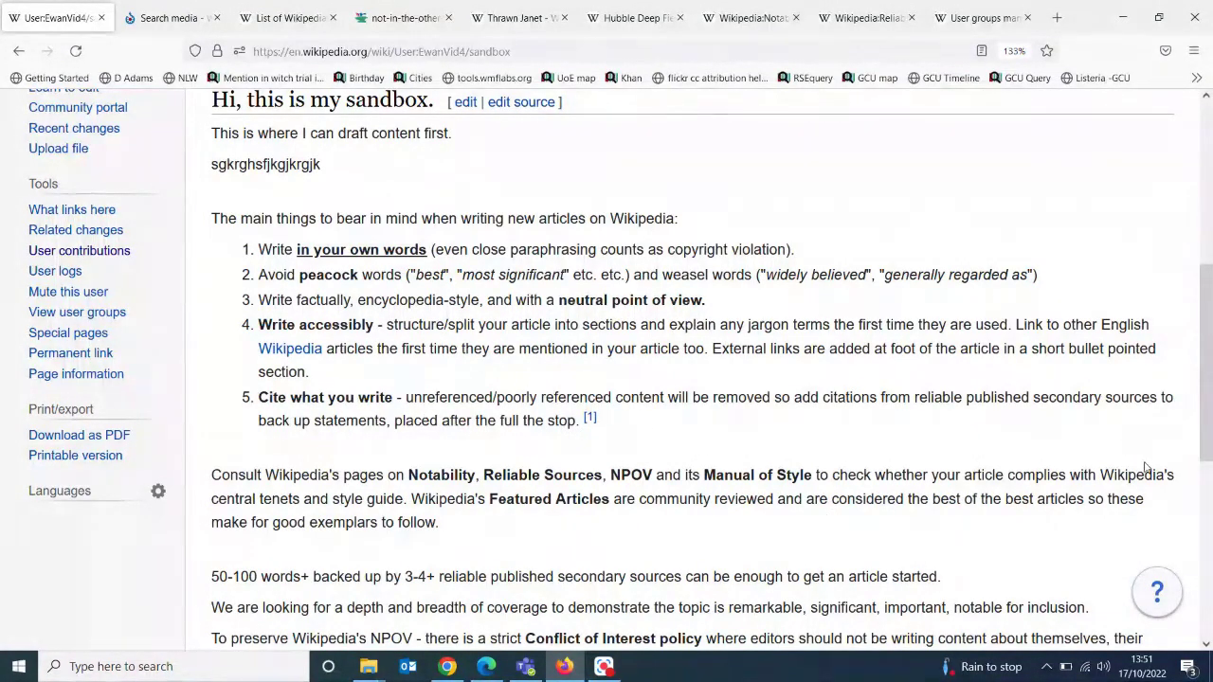
# Examine the sandbox's page header and its guidance on writing new articles, with a brief look at the Hubble Deep Field article
pyautogui.scroll(3, 1182, 274)
pyautogui.scroll(1, 1182, 275)
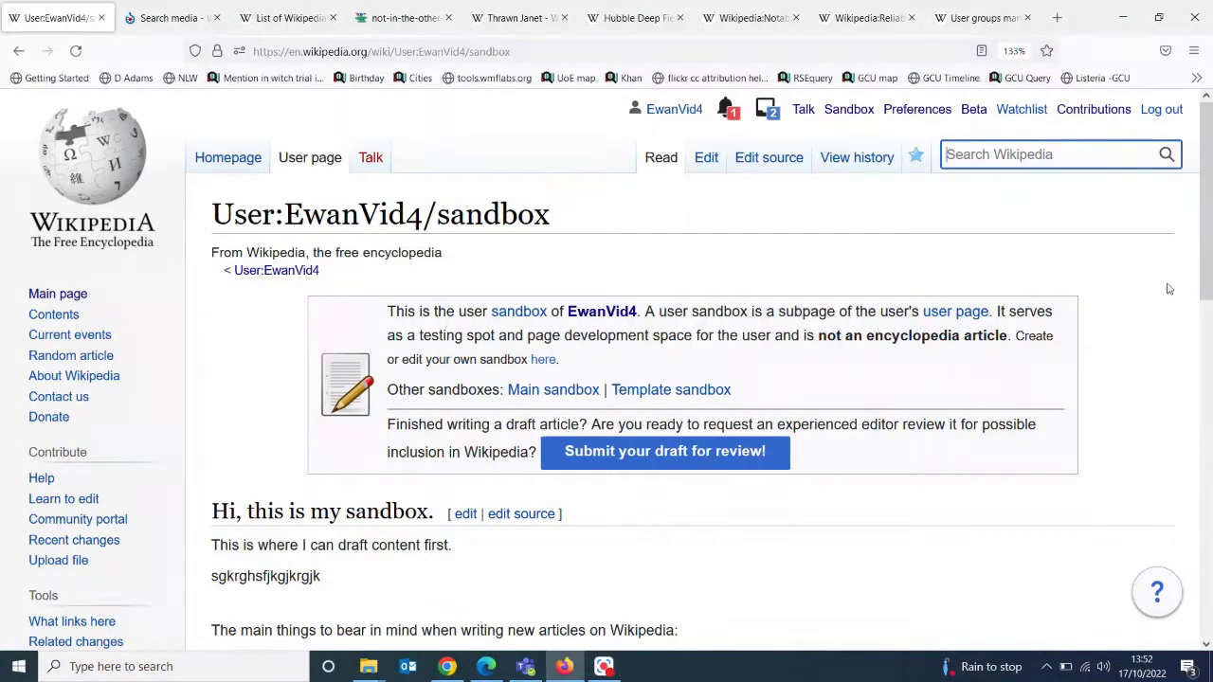
pyautogui.scroll(-4, 639, 255)
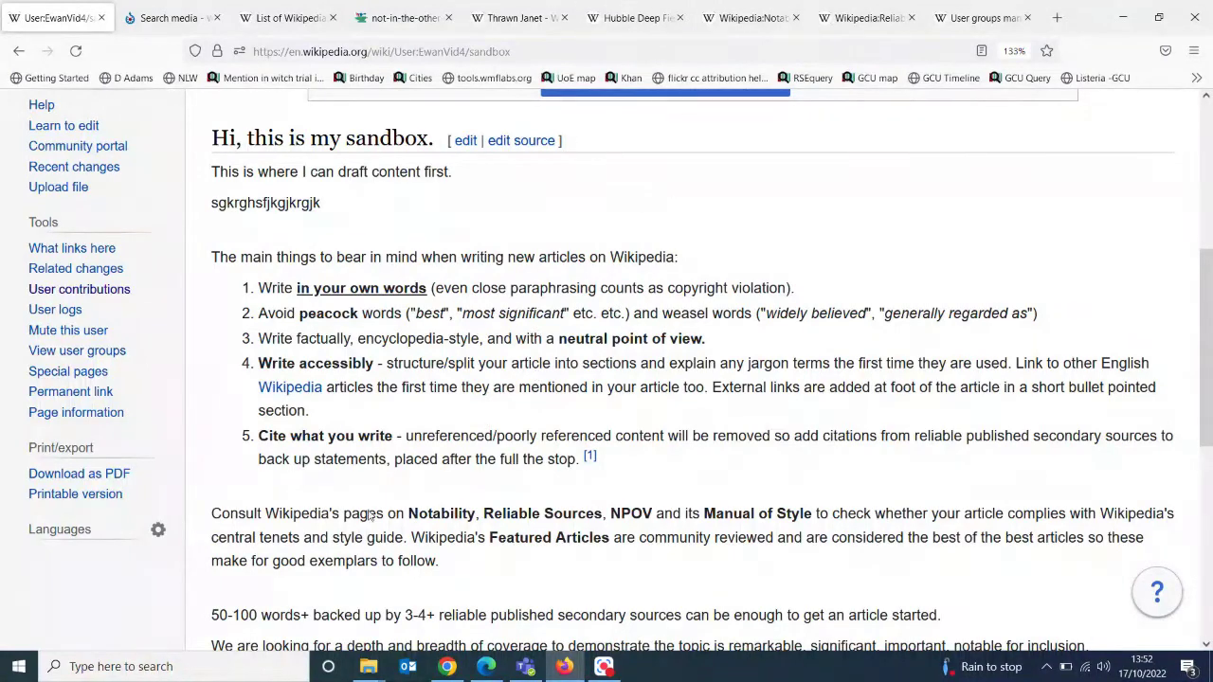
pyautogui.click(606, 29)
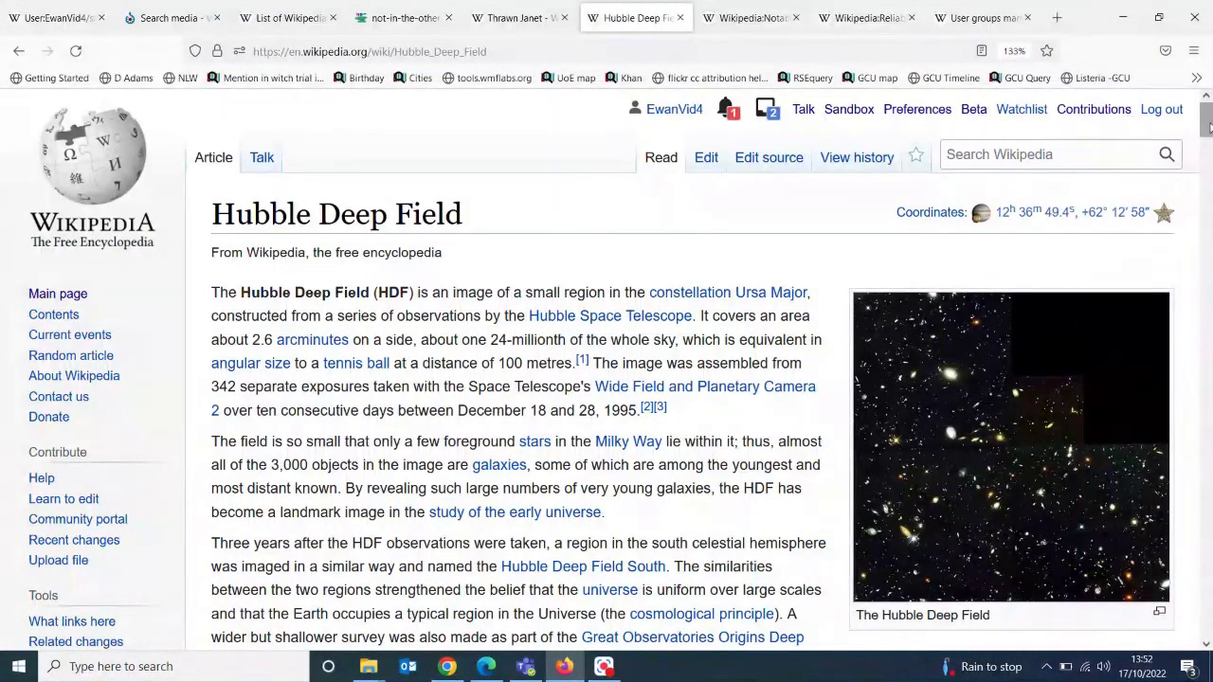
pyautogui.moveTo(1208, 128); pyautogui.dragTo(1182, 114)
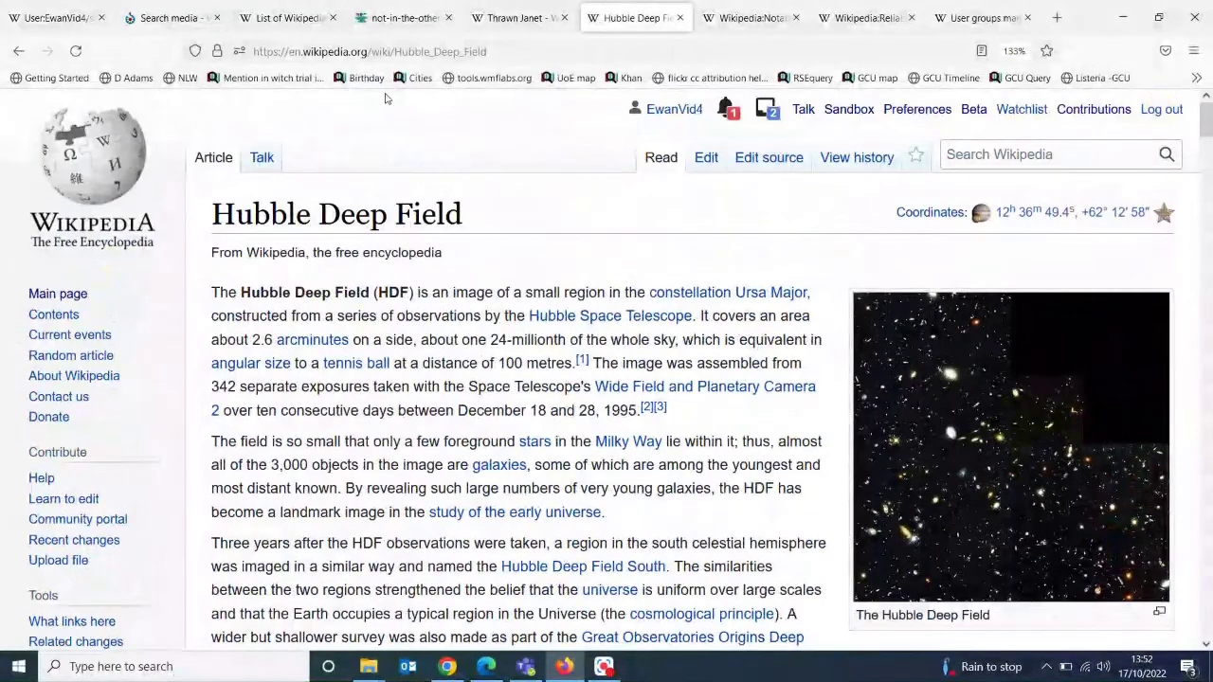
pyautogui.click(56, 17)
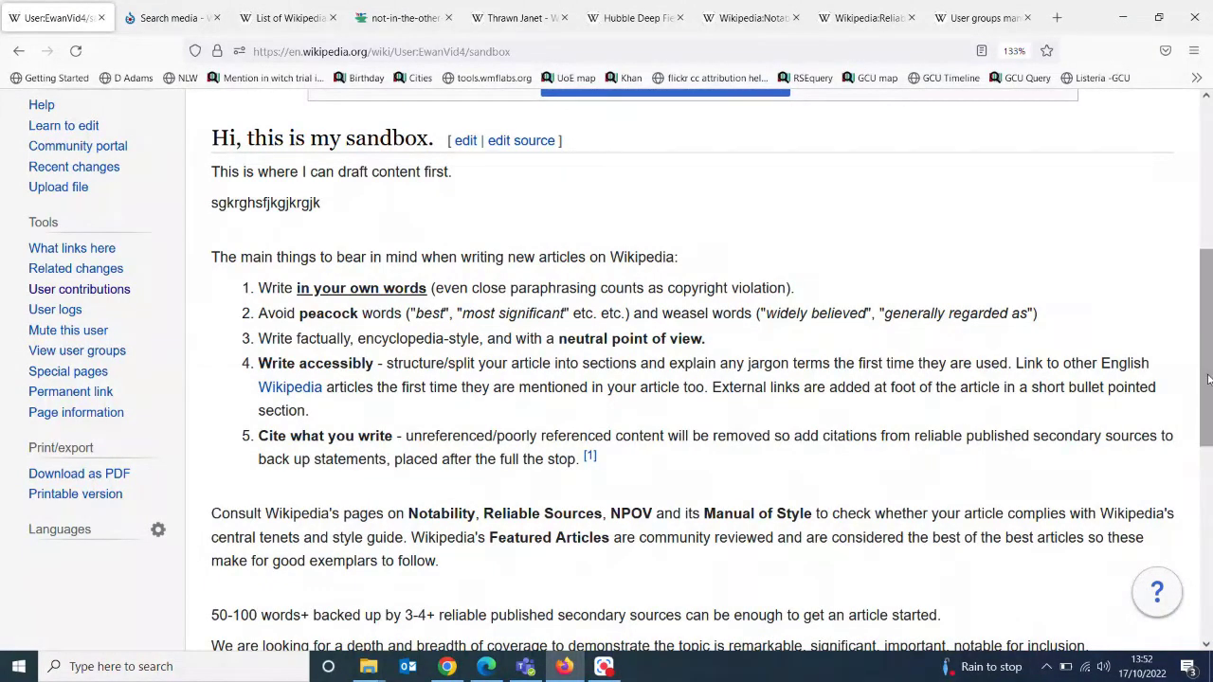
pyautogui.rightClick(1167, 266)
pyautogui.click(1029, 218)
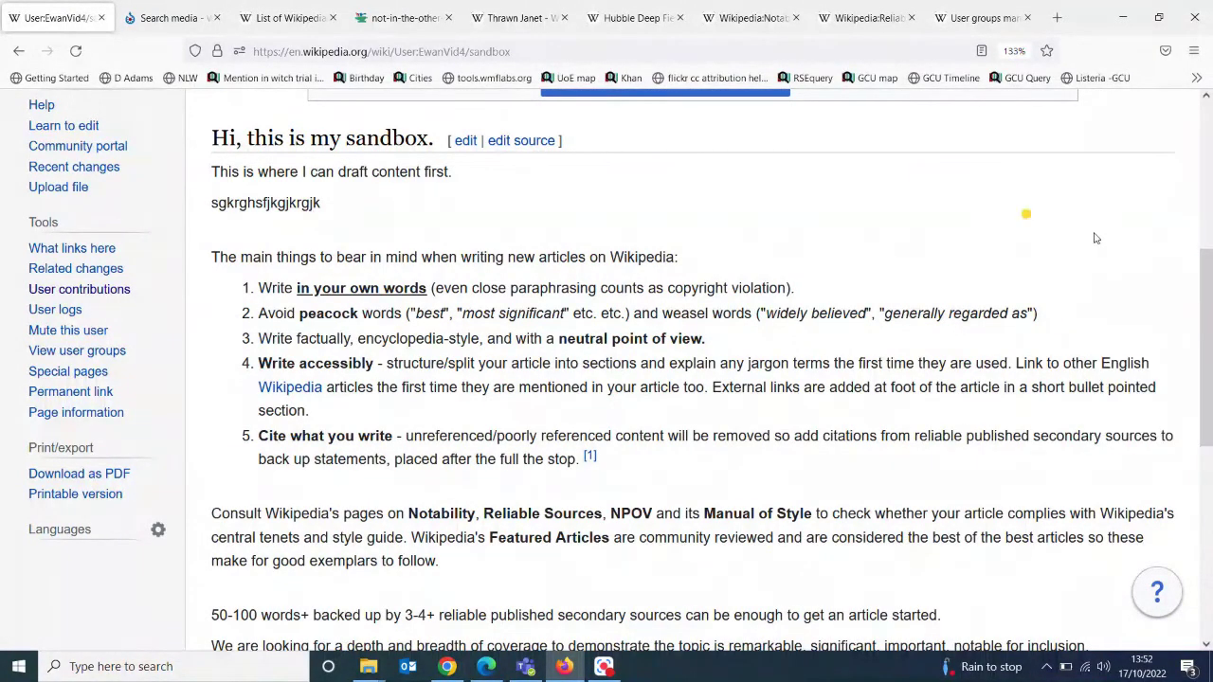
pyautogui.moveTo(1209, 268); pyautogui.dragTo(1209, 114)
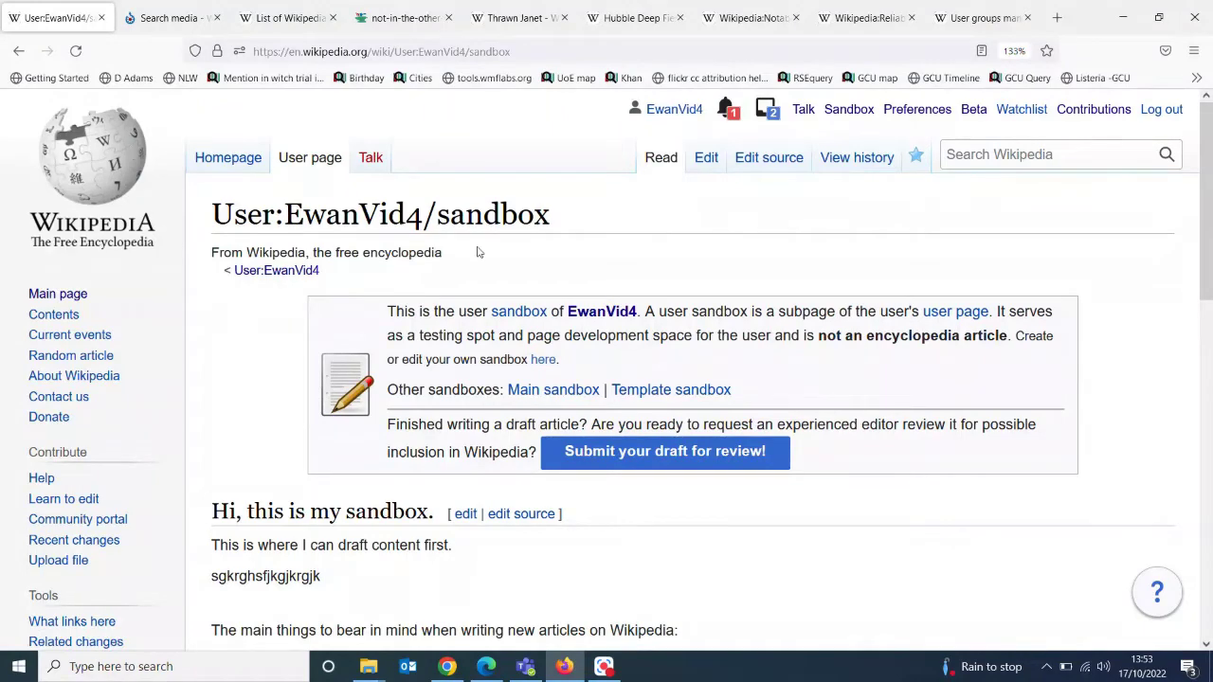
# Review the account's basic information in the user preferences and return to the sandbox page
pyautogui.click(907, 111)
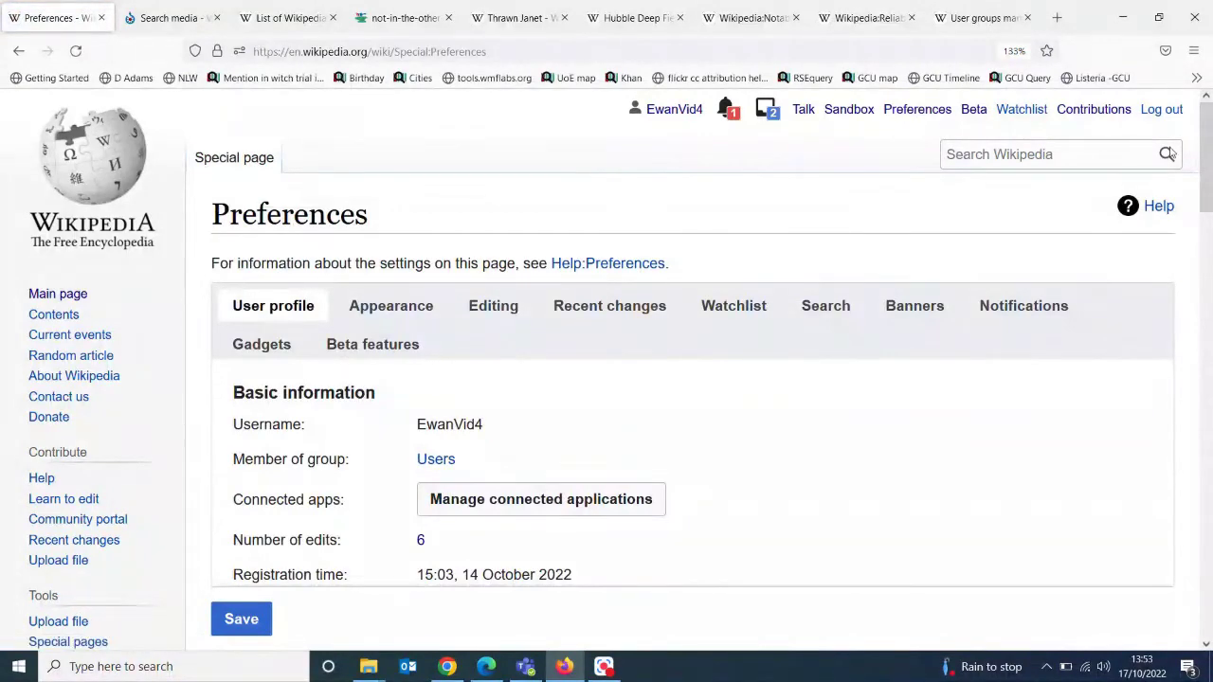
pyautogui.moveTo(1203, 154); pyautogui.dragTo(1203, 210)
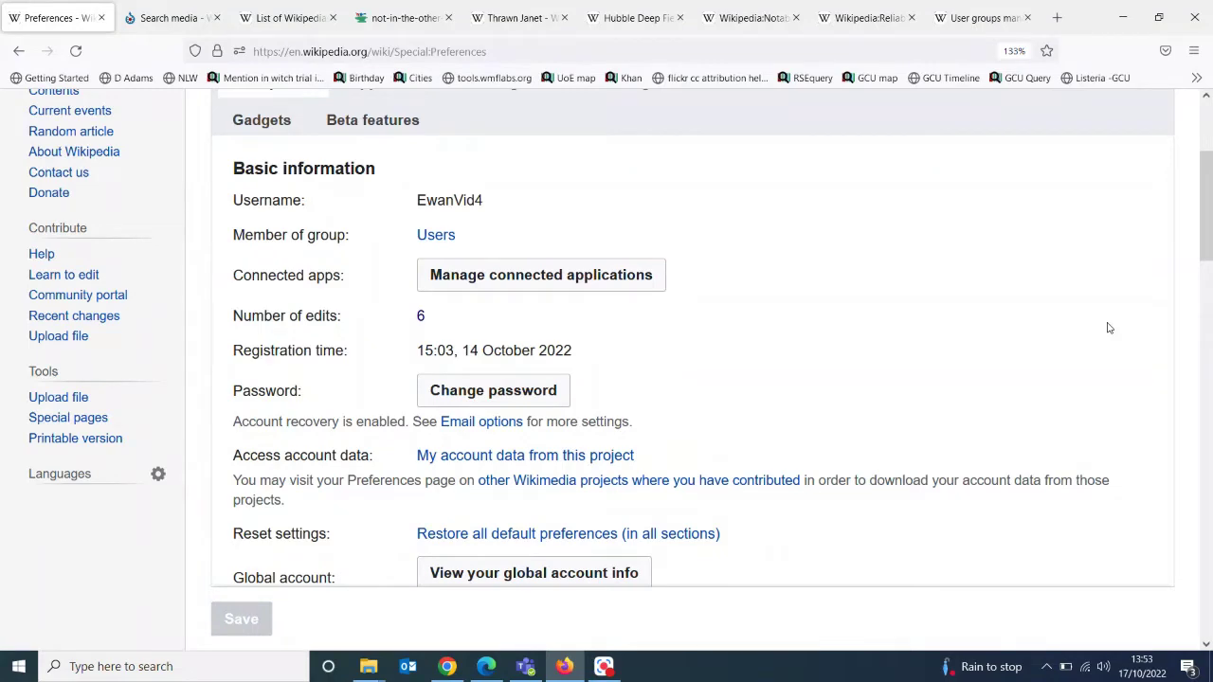
pyautogui.moveTo(1211, 258); pyautogui.dragTo(1210, 206)
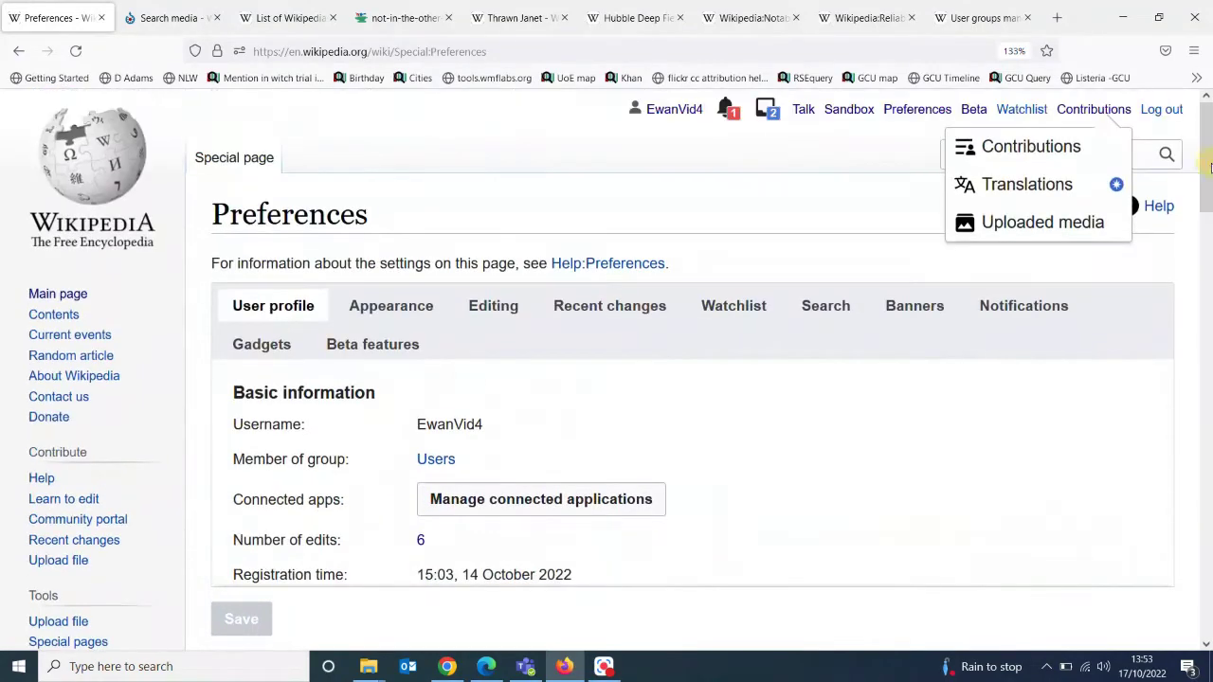
pyautogui.click(17, 55)
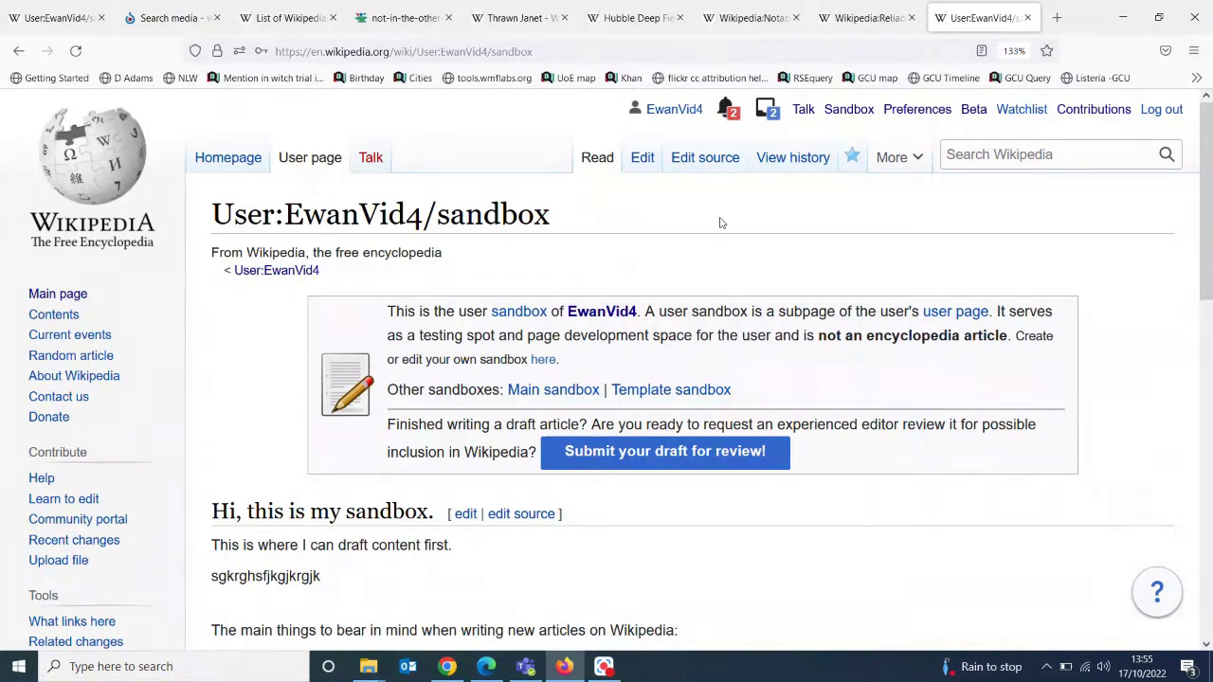
# Check the sandbox's Move option and the text of the first Thrawn Janet revision, and go back to the original sandbox page
pyautogui.moveTo(898, 163)
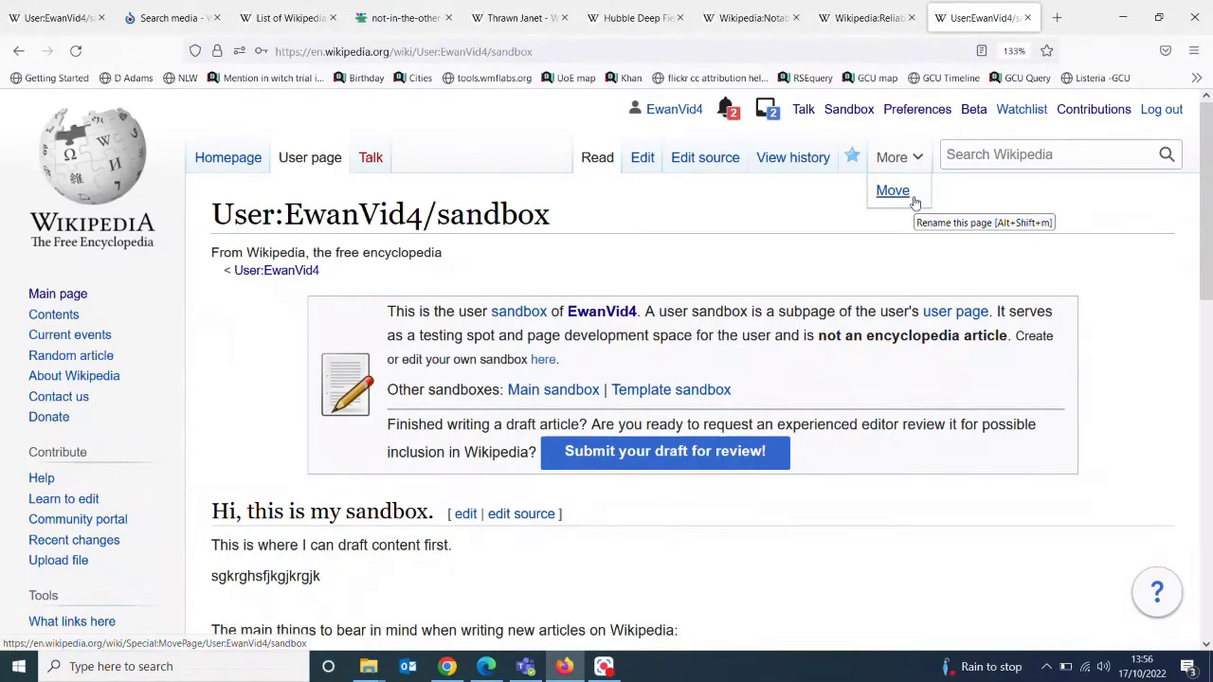
pyautogui.click(507, 17)
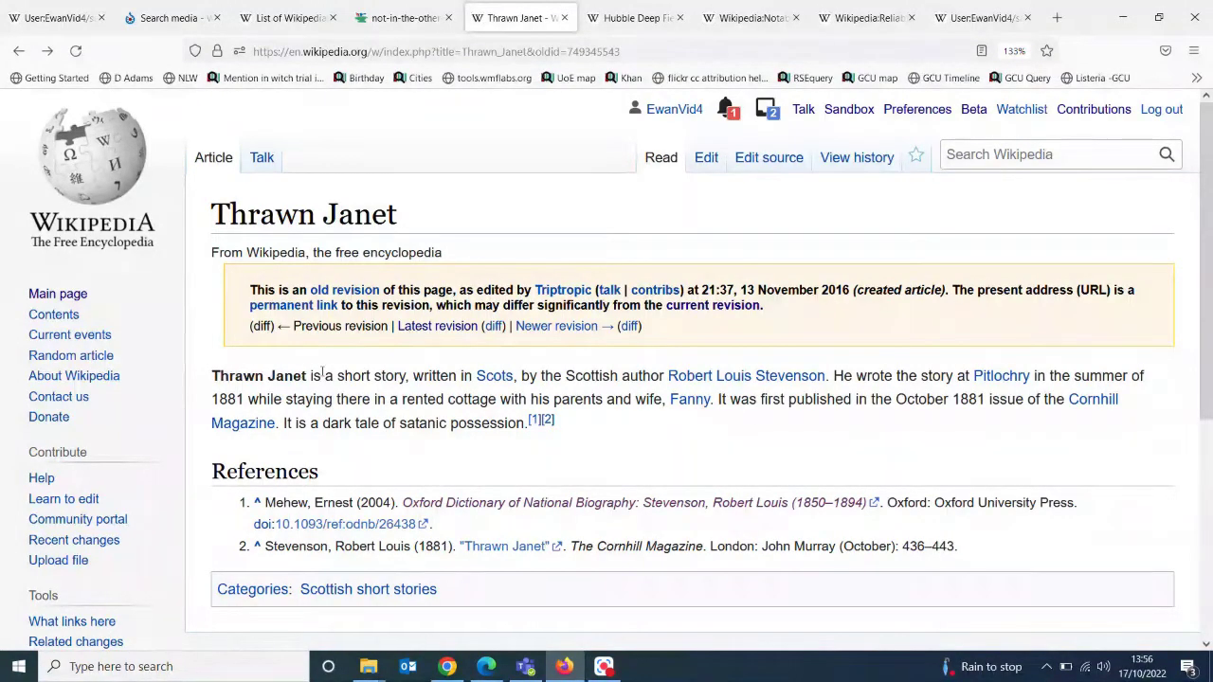
pyautogui.moveTo(495, 379)
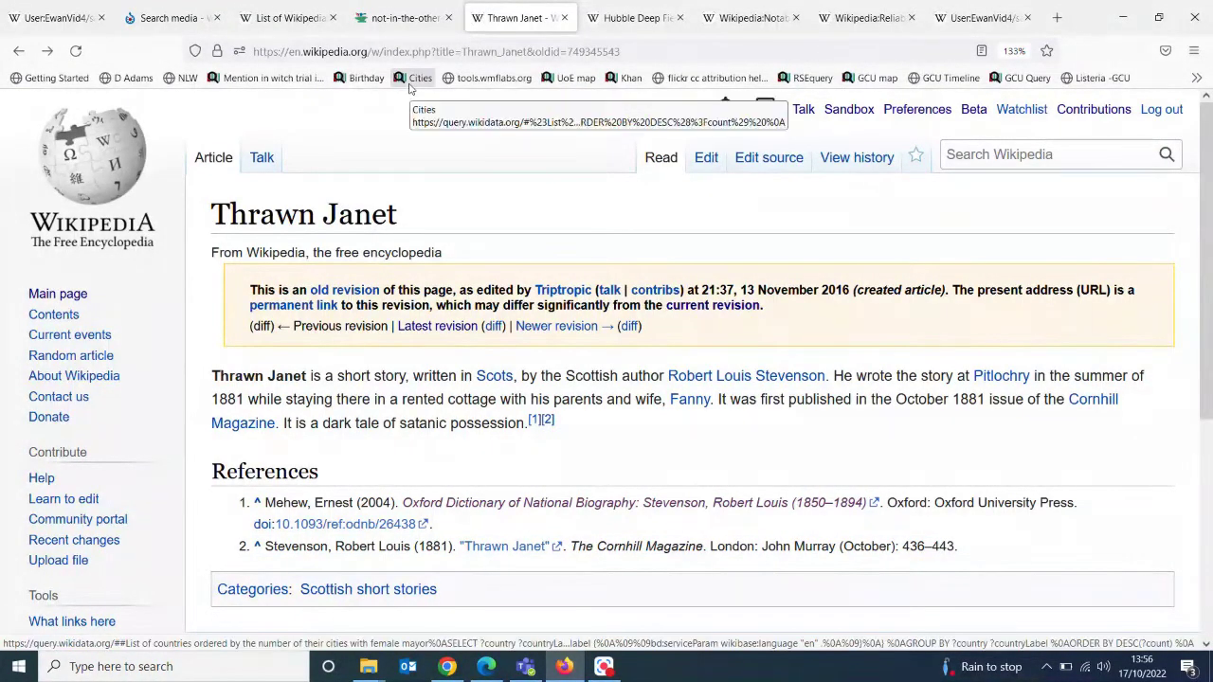
pyautogui.click(52, 19)
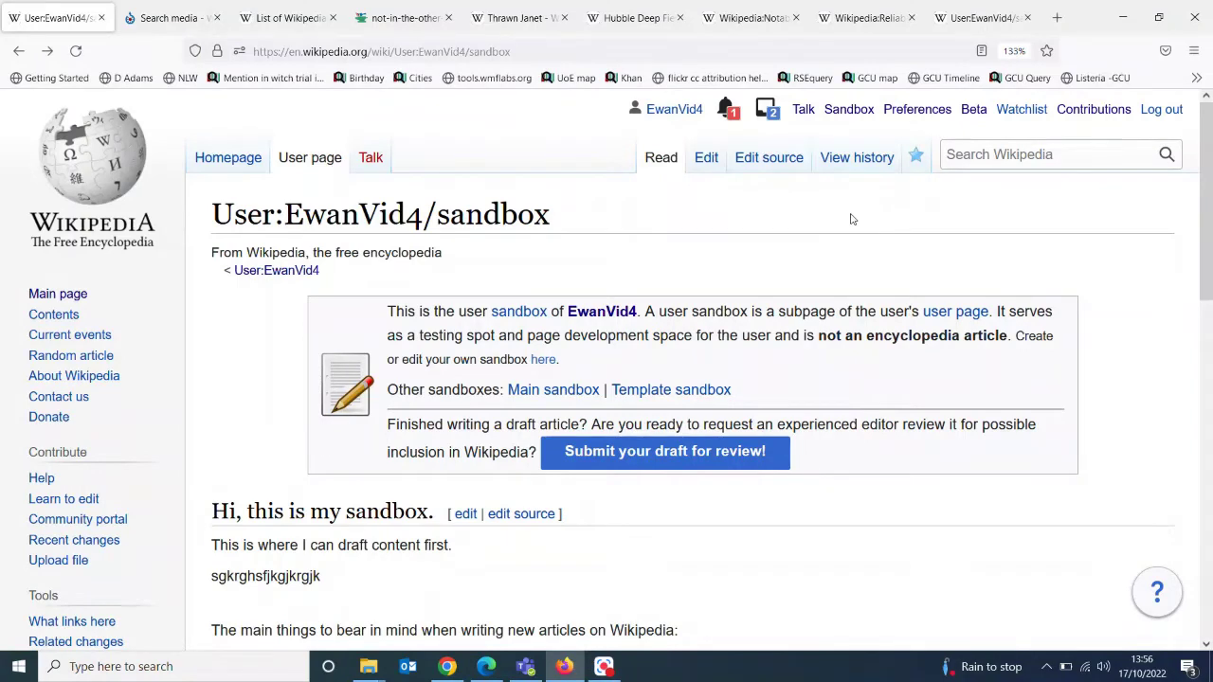
# Reload the sandbox page, open its Move page form, and set the new title's namespace to (Article)
pyautogui.click(76, 51)
pyautogui.moveTo(913, 159)
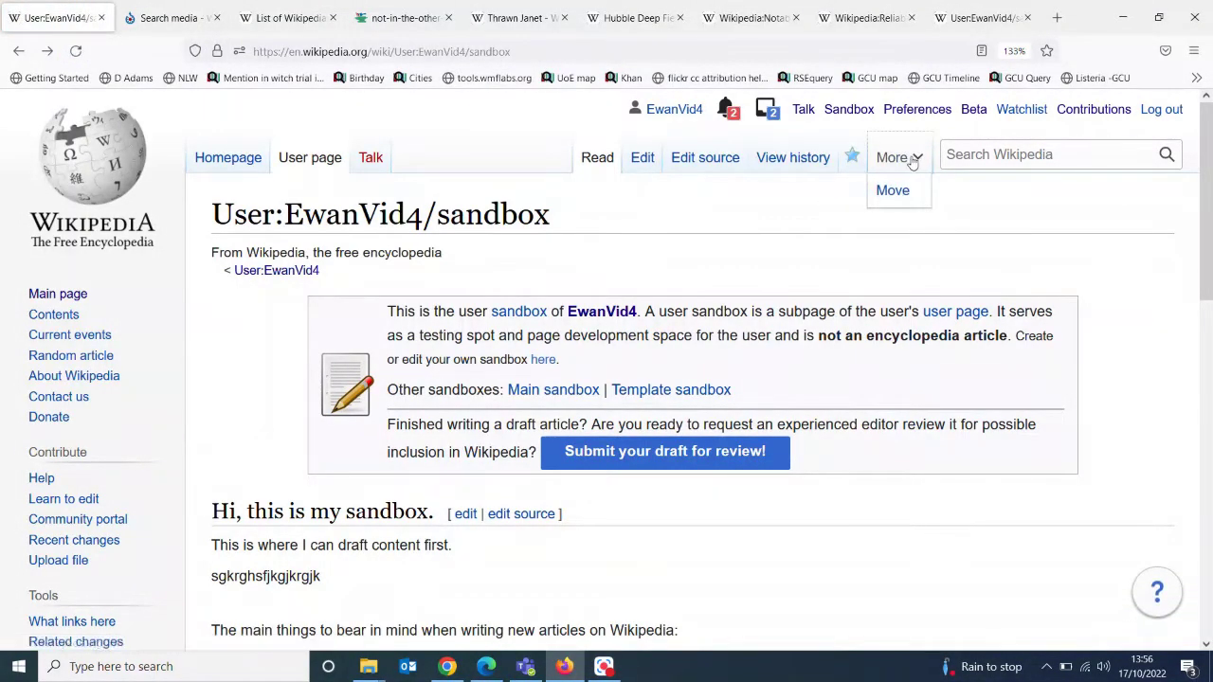
pyautogui.click(900, 193)
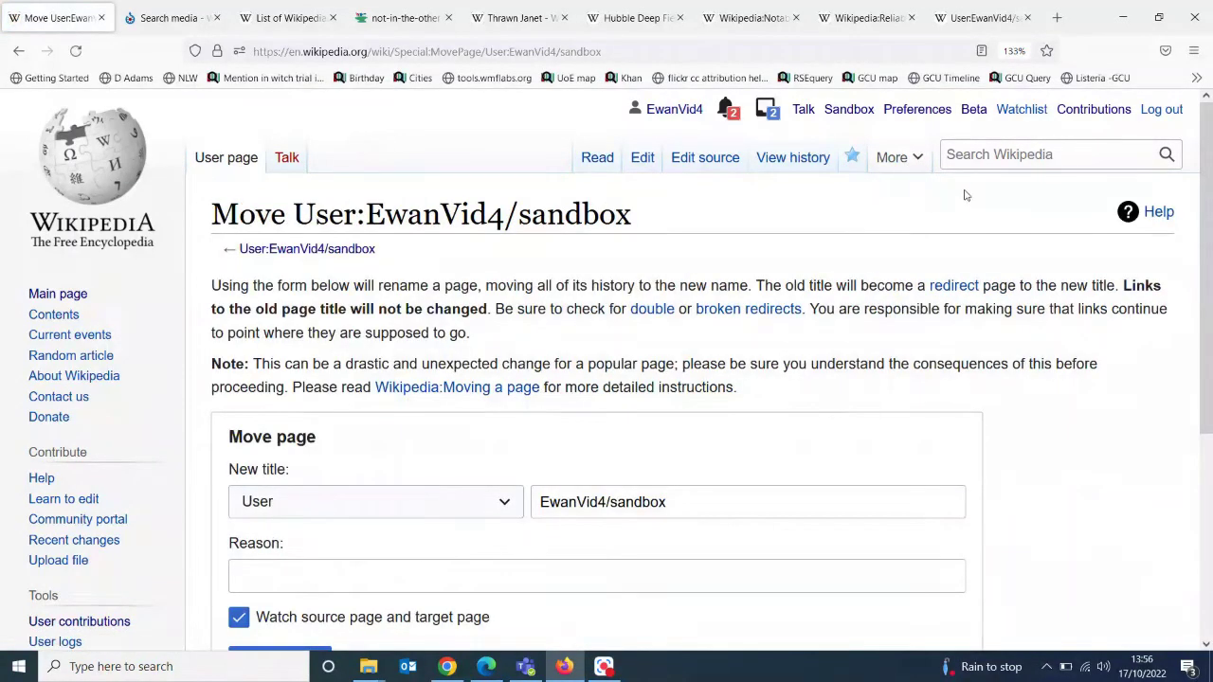
pyautogui.moveTo(1207, 204); pyautogui.dragTo(1209, 292)
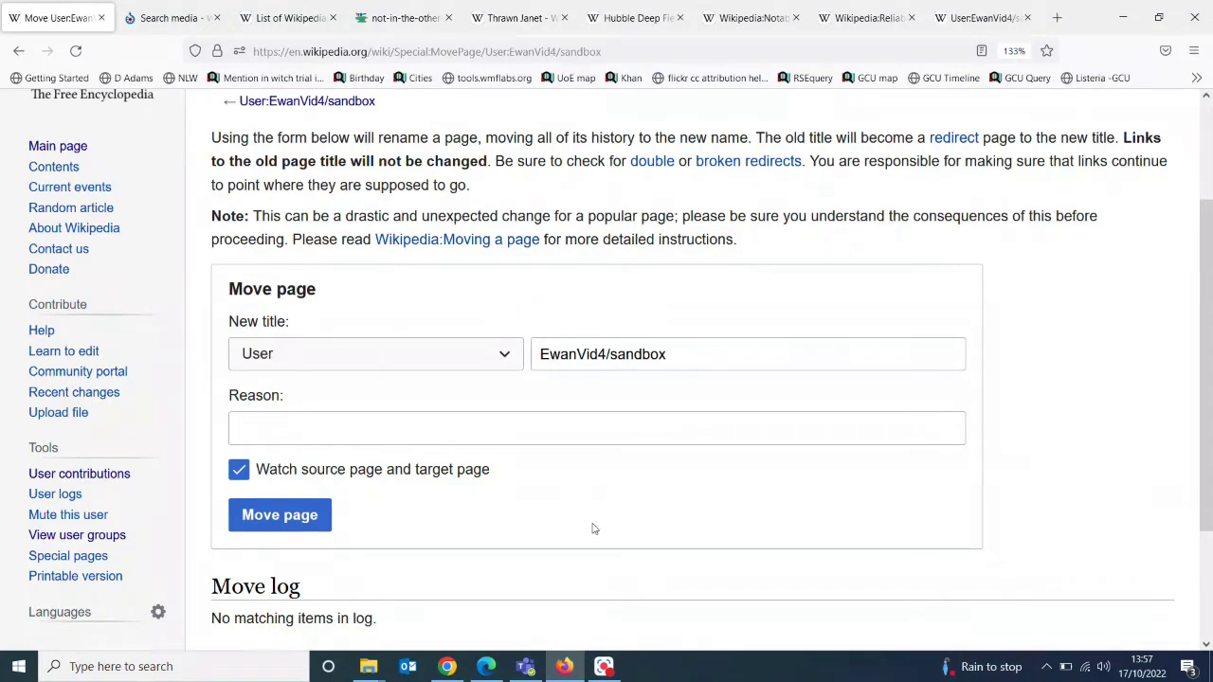
pyautogui.click(507, 356)
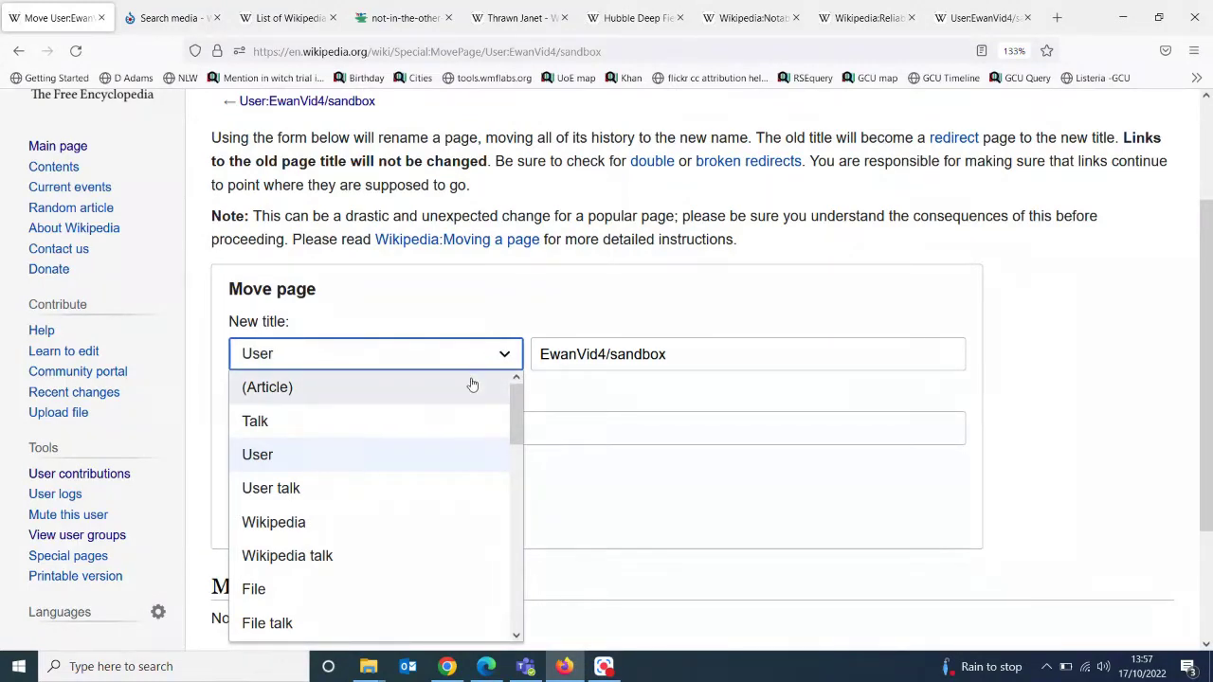
pyautogui.click(471, 384)
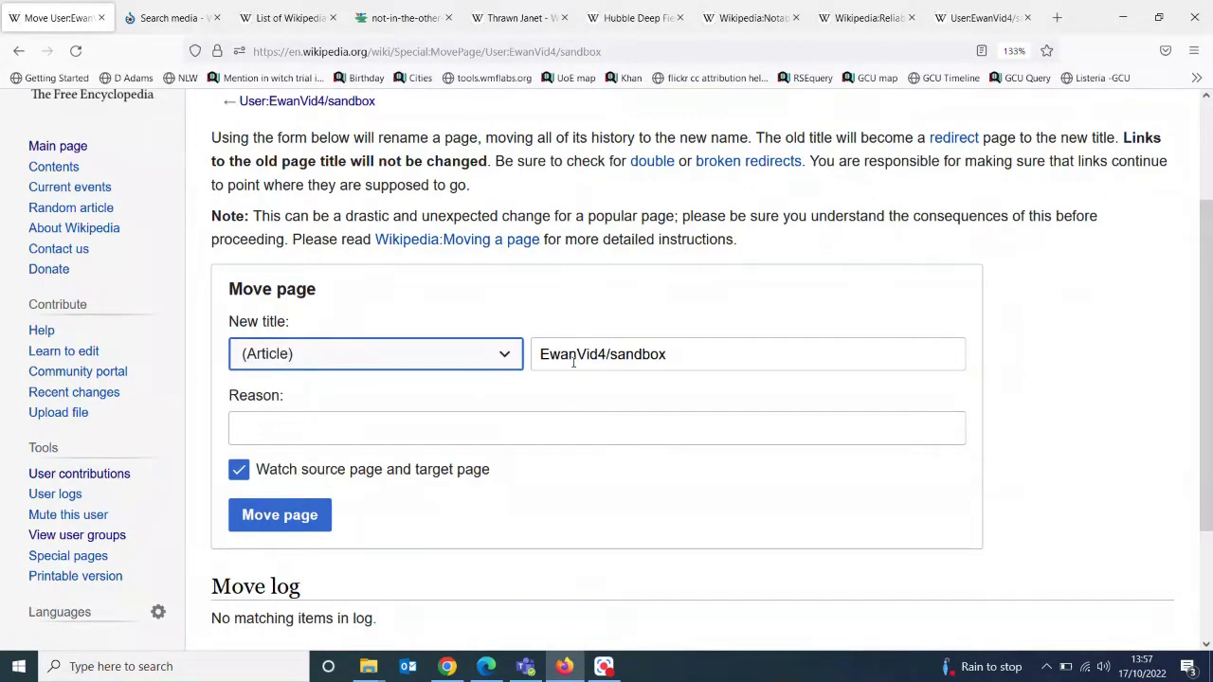
# Replace the page name in the new title with "Thrawn Janet (short story)"
pyautogui.click(688, 354)
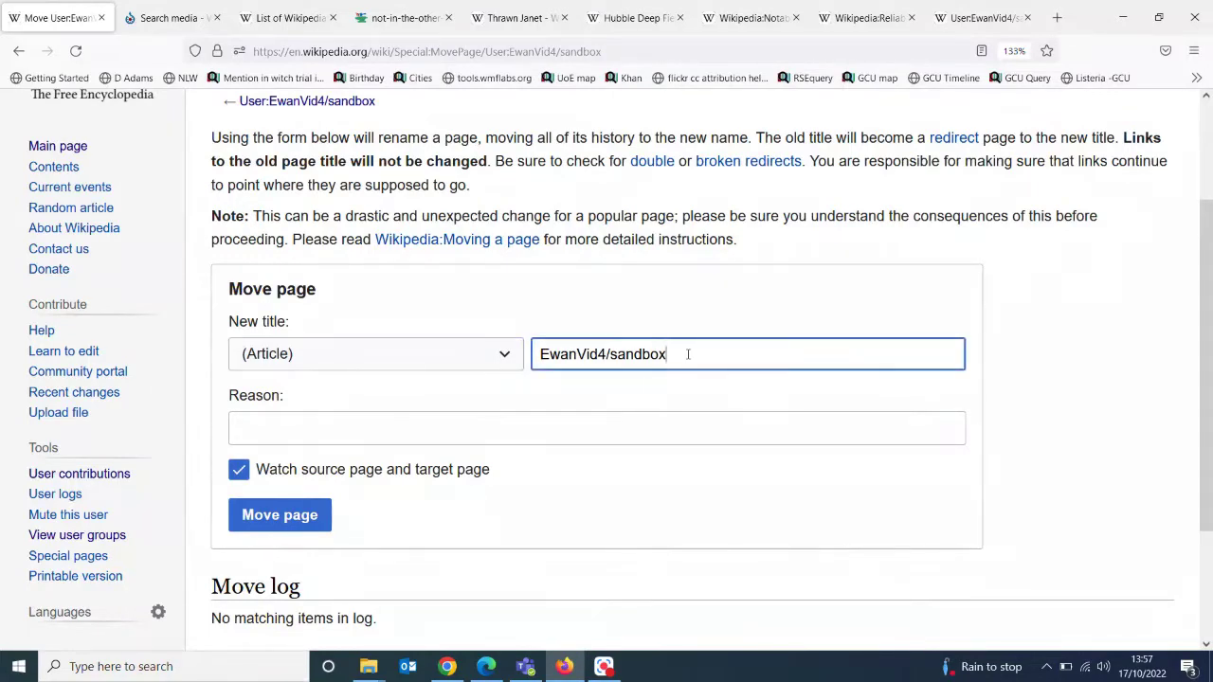
pyautogui.press('BackSpace')
pyautogui.press('BackSpace')
pyautogui.press('BackSpace')
pyautogui.press('BackSpace')
pyautogui.press('BackSpace')
pyautogui.press('BackSpace')
pyautogui.press('BackSpace')
pyautogui.press('BackSpace')
pyautogui.press('BackSpace')
pyautogui.press('BackSpace')
pyautogui.press('BackSpace')
pyautogui.press('BackSpace')
pyautogui.press('BackSpace')
pyautogui.press('BackSpace')
pyautogui.press('BackSpace')
pyautogui.press('BackSpace')
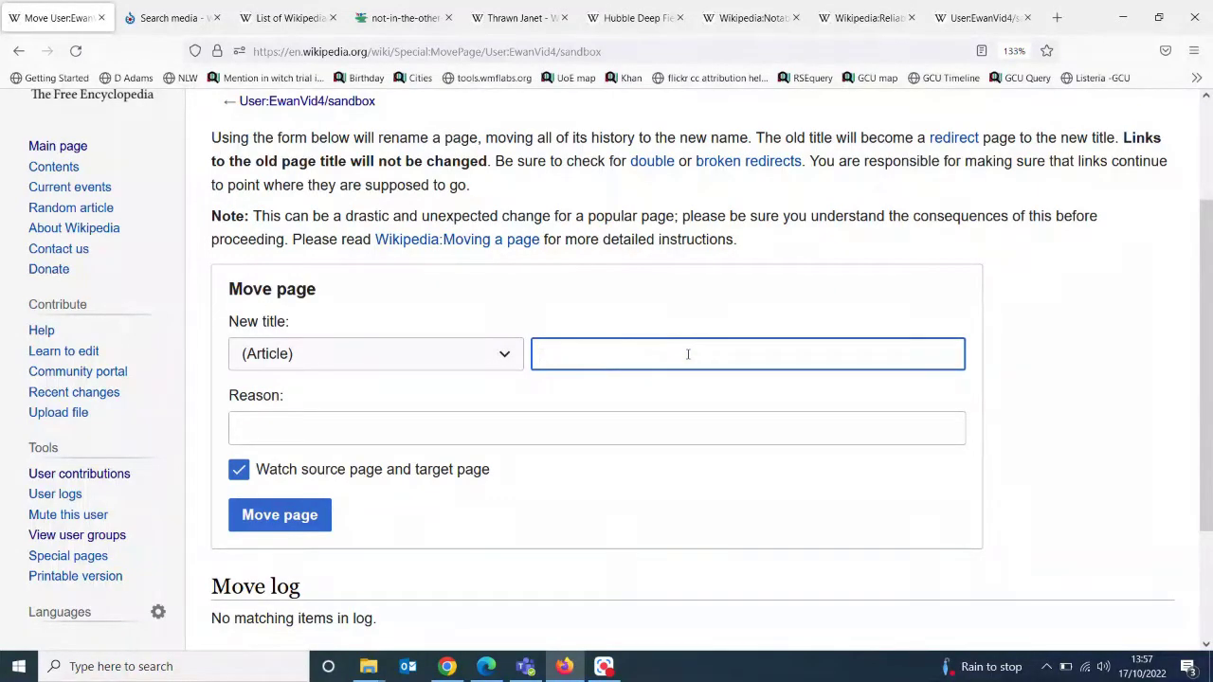
pyautogui.write('Thrawn Jane')
pyautogui.write('t (short')
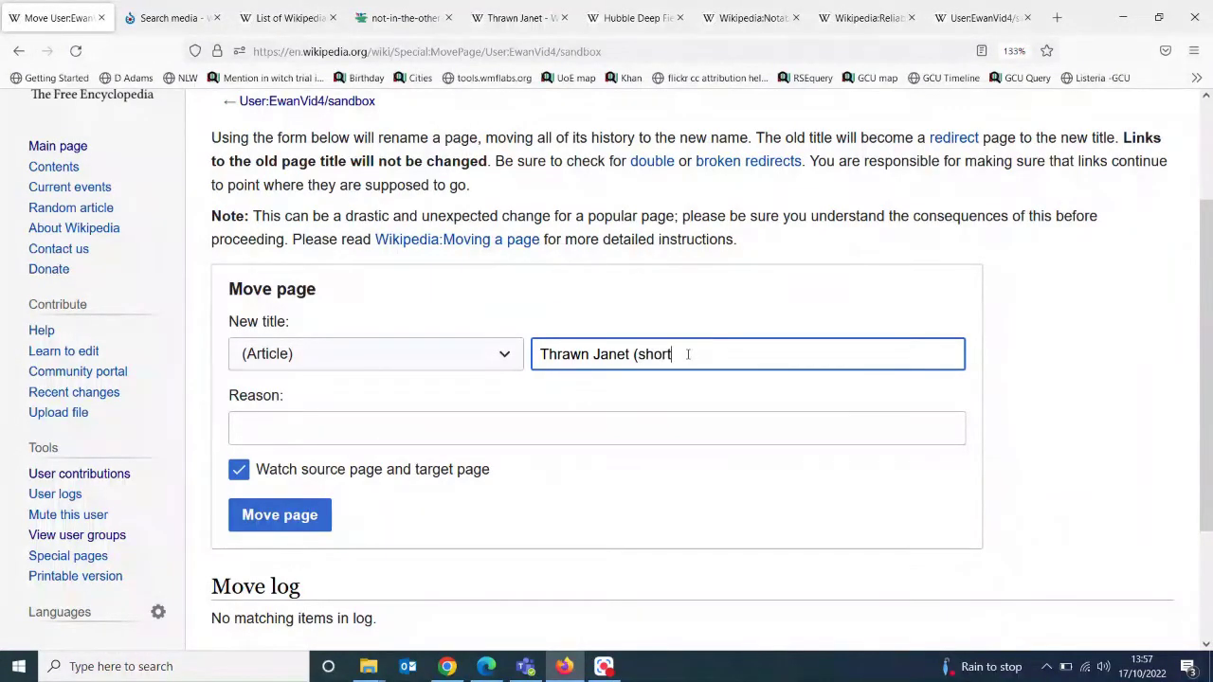
pyautogui.write(' story)')
# Replace the new title with an example person's full name followed by "(politician)"
pyautogui.press('BackSpace')
pyautogui.press('BackSpace')
pyautogui.press('BackSpace')
pyautogui.press('BackSpace')
pyautogui.press('BackSpace')
pyautogui.press('BackSpace')
pyautogui.press('BackSpace')
pyautogui.press('BackSpace')
pyautogui.press('BackSpace')
pyautogui.press('BackSpace')
pyautogui.press('BackSpace')
pyautogui.press('BackSpace')
pyautogui.press('BackSpace')
pyautogui.press('BackSpace')
pyautogui.press('BackSpace')
pyautogui.press('BackSpace')
pyautogui.press('BackSpace')
pyautogui.press('BackSpace')
pyautogui.press('BackSpace')
pyautogui.press('BackSpace')
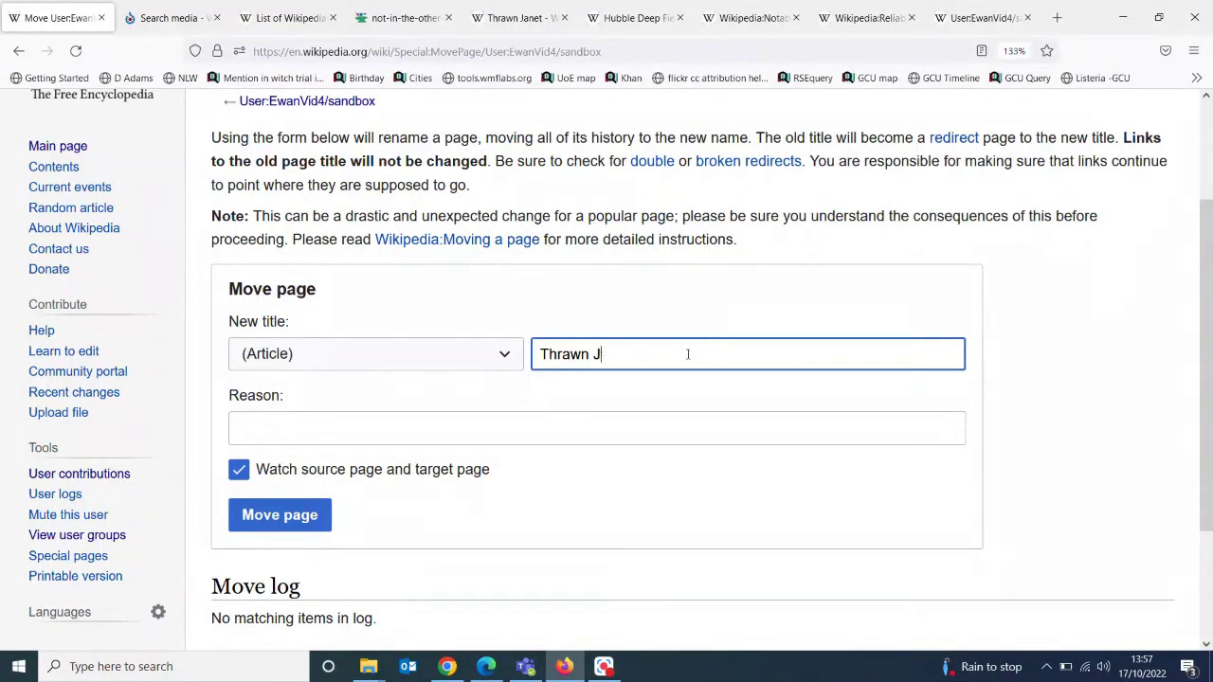
pyautogui.write('Edward Wilson (po')
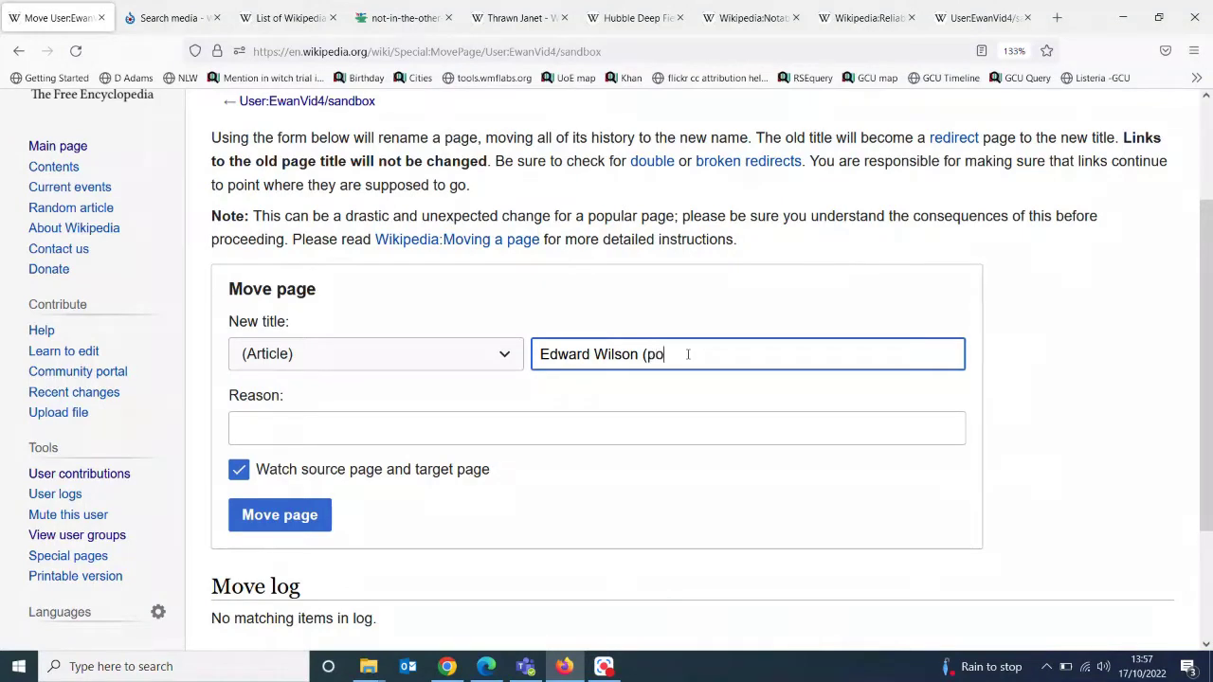
pyautogui.write('litician)')
# Clear the example person's title from the move form
pyautogui.press('BackSpace')
pyautogui.press('BackSpace')
pyautogui.press('BackSpace')
pyautogui.press('BackSpace')
pyautogui.press('BackSpace')
pyautogui.press('BackSpace')
pyautogui.press('BackSpace')
pyautogui.press('BackSpace')
pyautogui.press('BackSpace')
pyautogui.press('BackSpace')
pyautogui.press('BackSpace')
pyautogui.press('BackSpace')
pyautogui.press('BackSpace')
pyautogui.press('BackSpace')
pyautogui.press('BackSpace')
pyautogui.press('BackSpace')
pyautogui.press('BackSpace')
pyautogui.press('BackSpace')
pyautogui.press('BackSpace')
pyautogui.press('BackSpace')
pyautogui.press('BackSpace')
pyautogui.press('BackSpace')
pyautogui.press('BackSpace')
pyautogui.press('BackSpace')
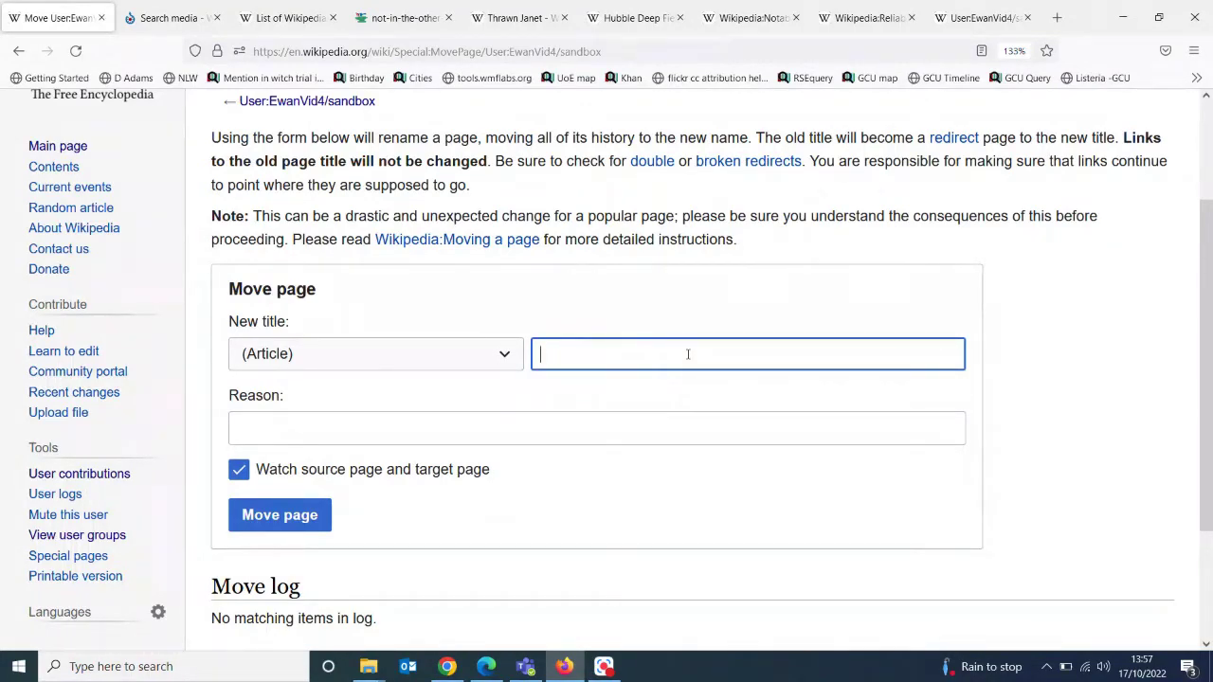
# Enter the move reason "researched and written a new page - please can this be reviewed as I am a new editor"
pyautogui.click(603, 423)
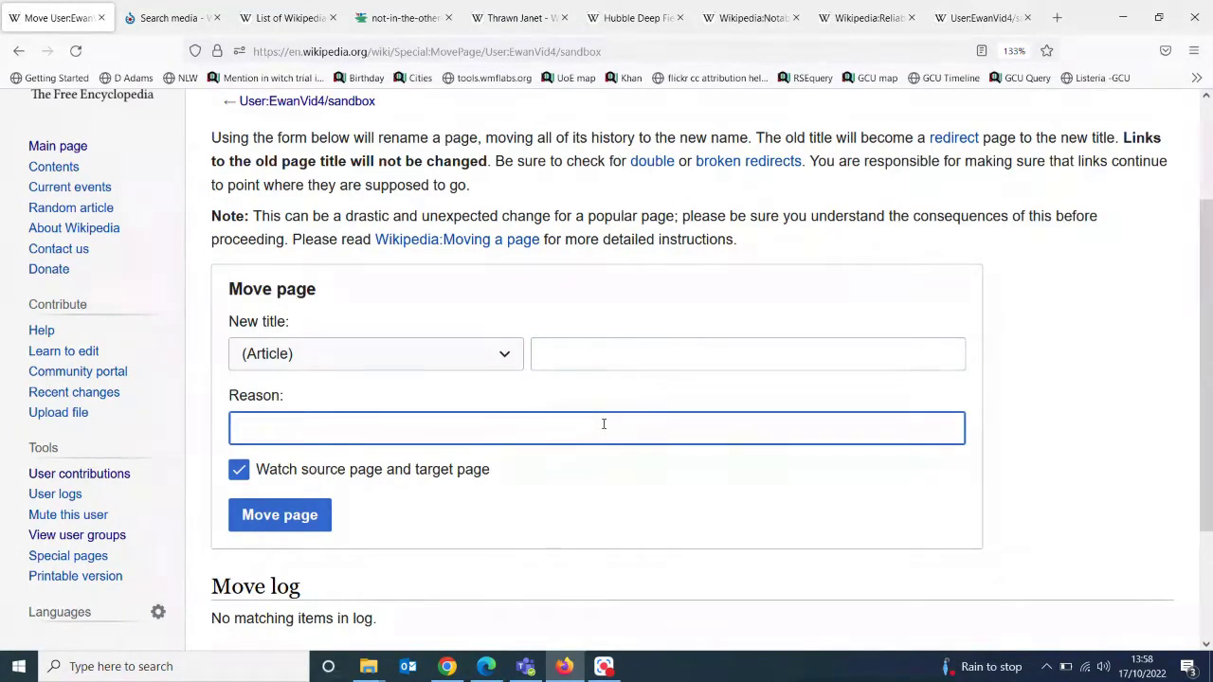
pyautogui.write('creat')
pyautogui.press('BackSpace')
pyautogui.press('BackSpace')
pyautogui.press('BackSpace')
pyautogui.press('BackSpace')
pyautogui.press('BackSpace')
pyautogui.write('re')
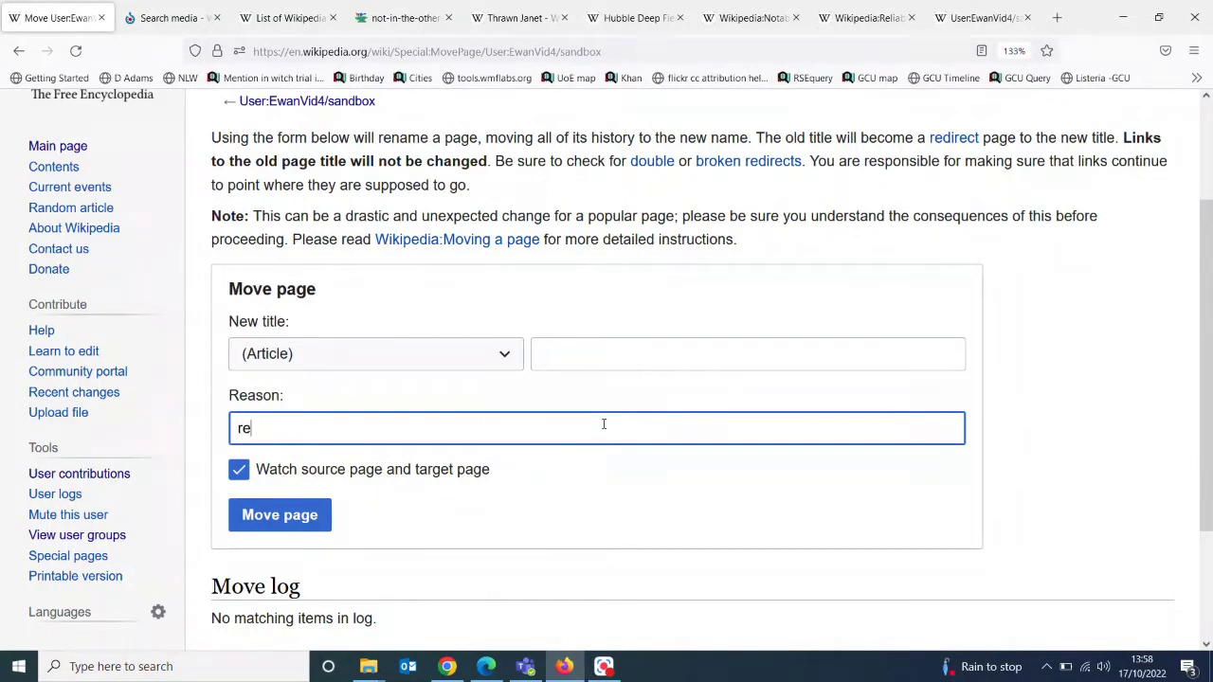
pyautogui.write('searched and wrot')
pyautogui.press('BackSpace')
pyautogui.press('BackSpace')
pyautogui.write('itten a new page ')
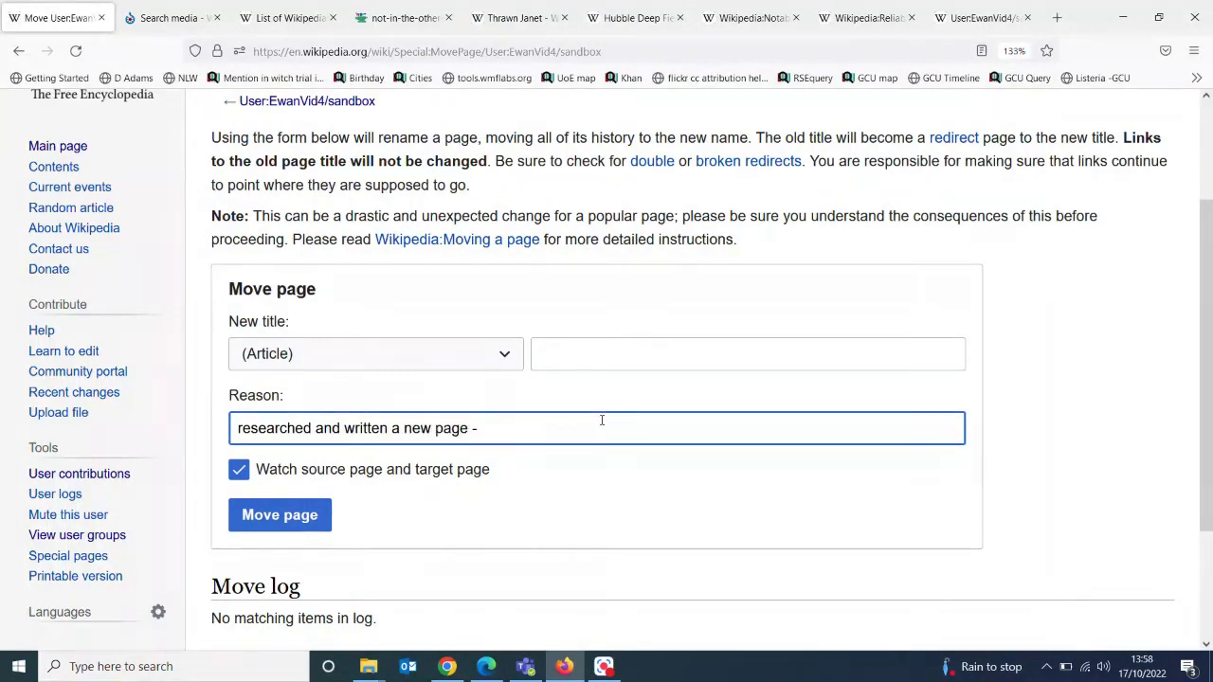
pyautogui.write('- please can this be reviewe')
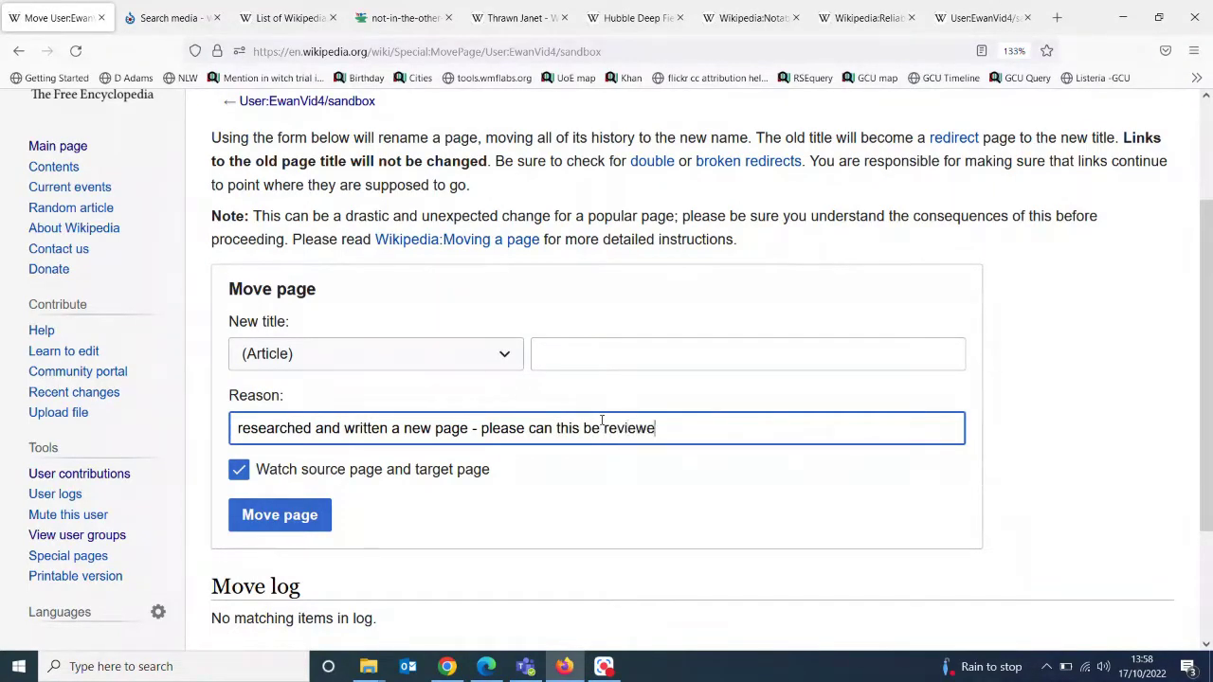
pyautogui.write('d as I am a new editor')
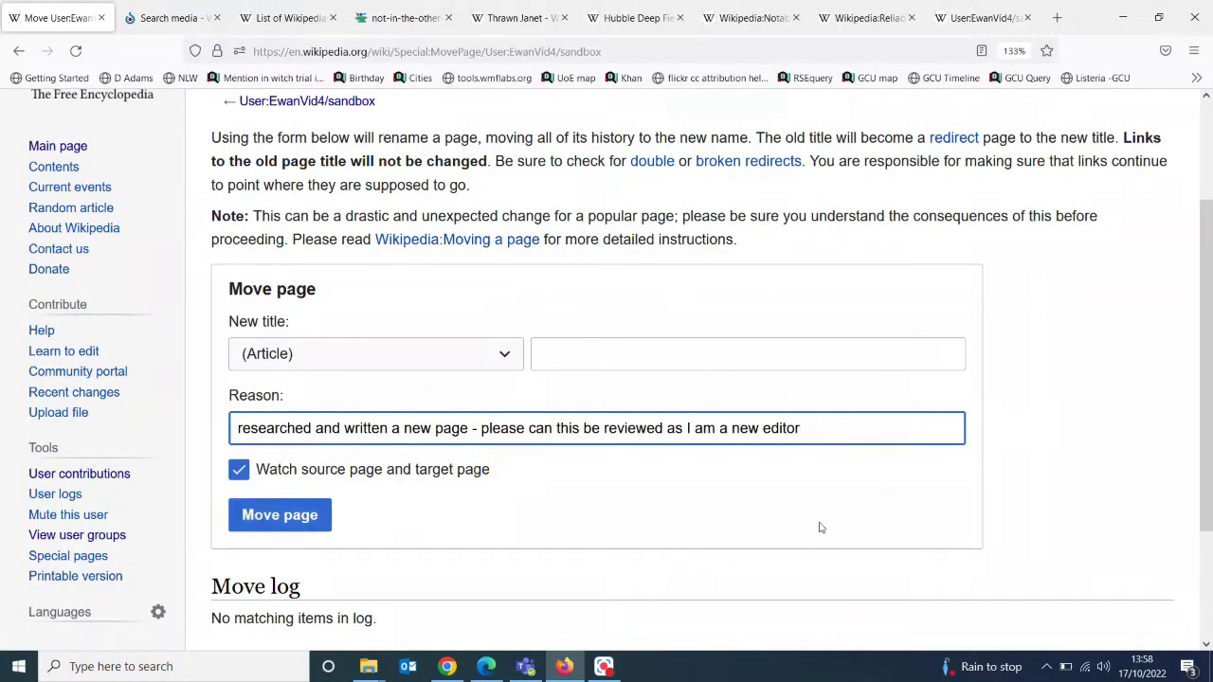
# Leave the move form without moving the page, and review the sandbox's writing guidance alongside the Hubble Deep Field article
pyautogui.moveTo(1210, 431); pyautogui.dragTo(1211, 327)
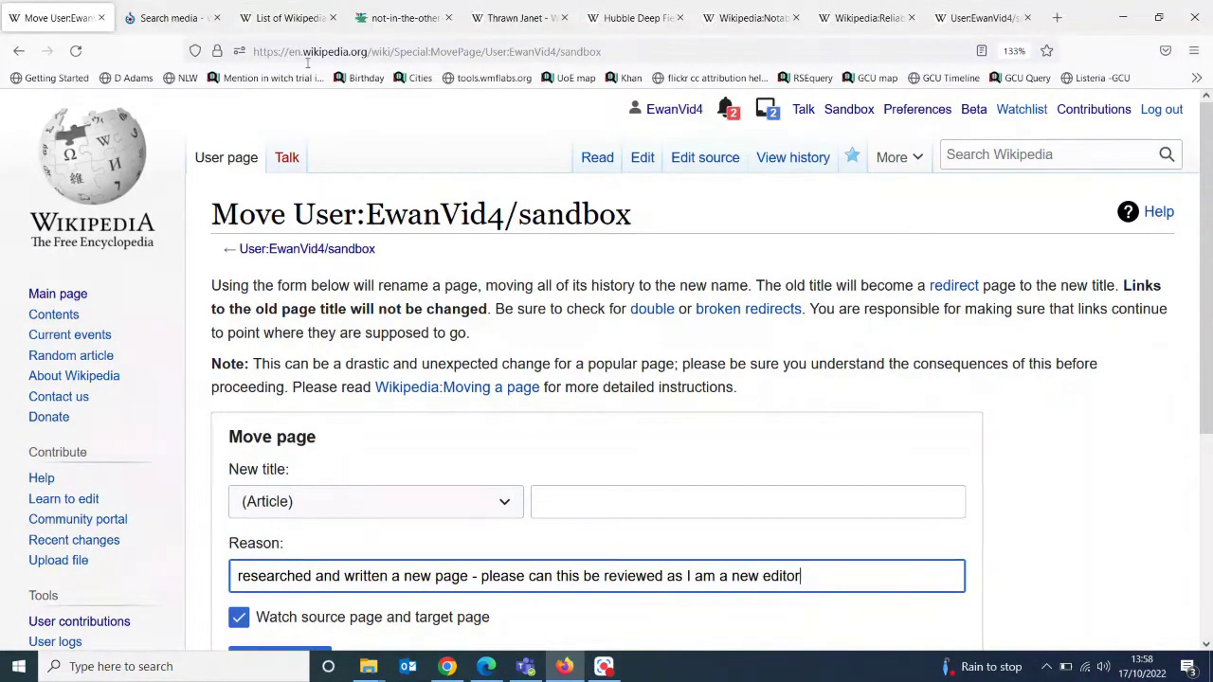
pyautogui.click(20, 50)
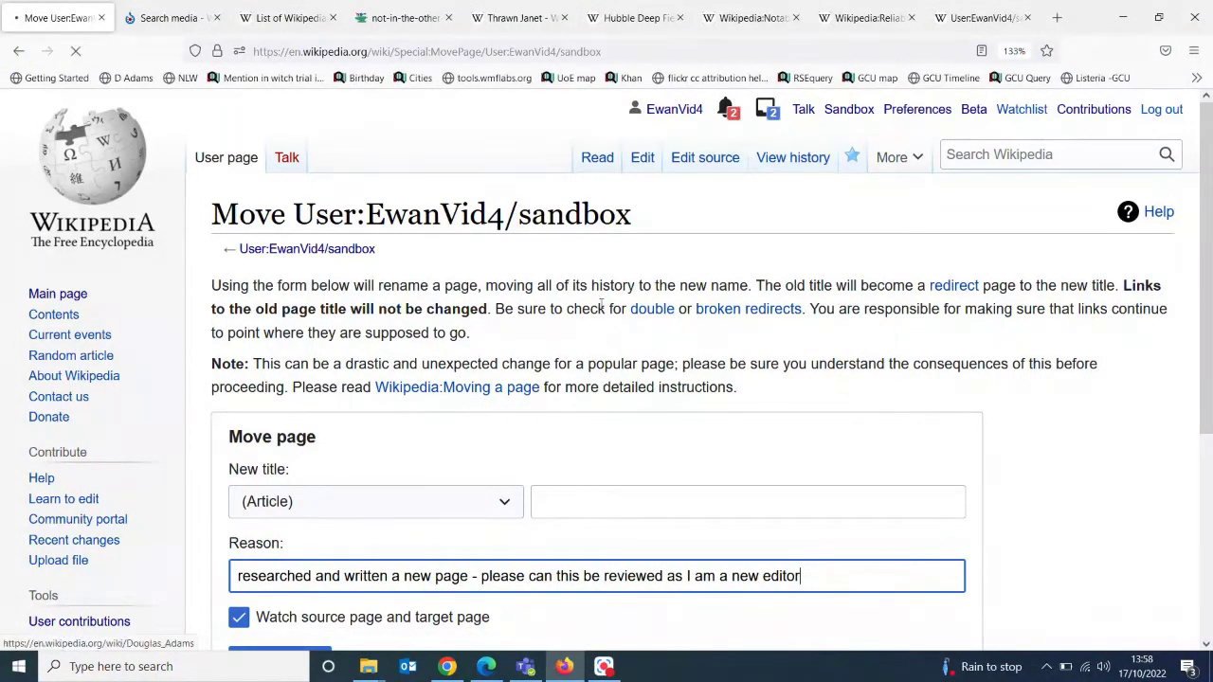
pyautogui.scroll(-5, 344, 327)
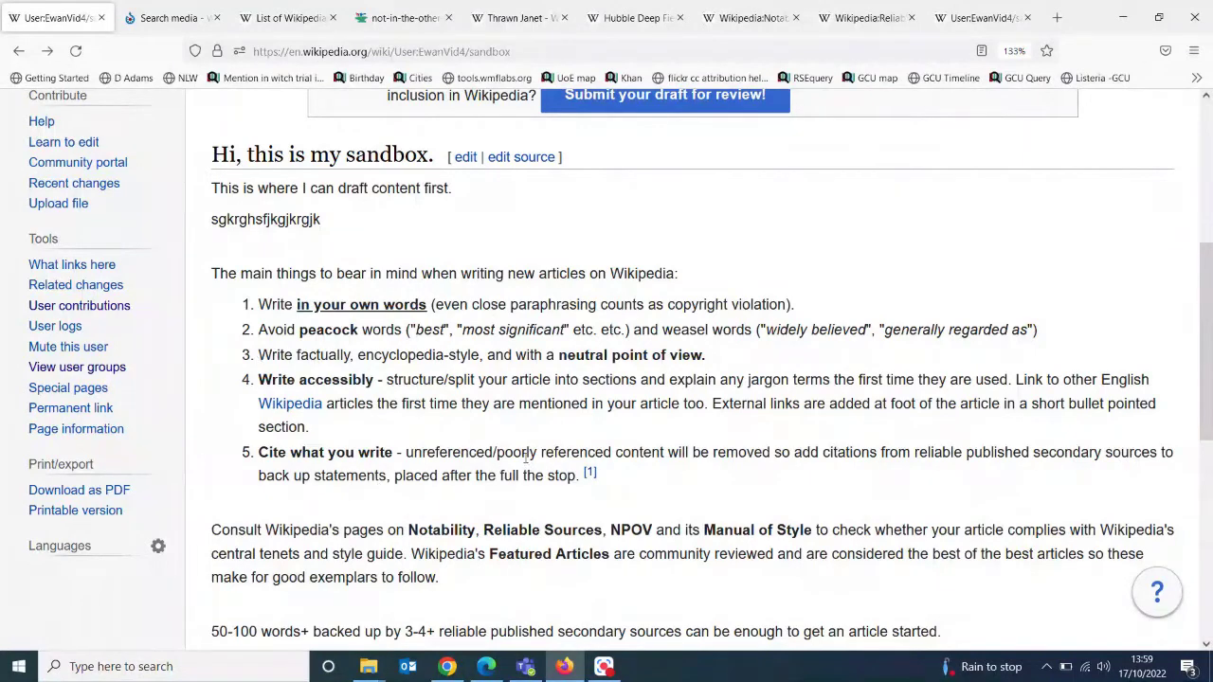
pyautogui.click(595, 16)
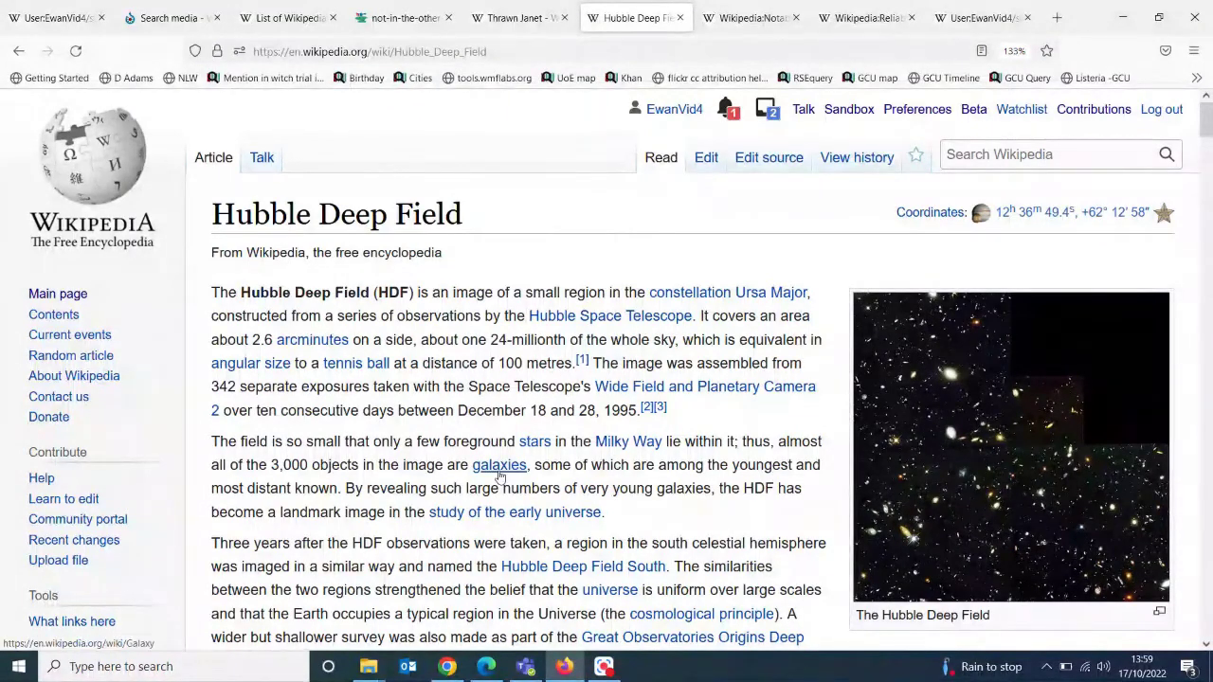
# Review the general notability guideline, the sandbox's writing advice, and the categories at the foot of the Hubble Deep Field article
pyautogui.click(742, 17)
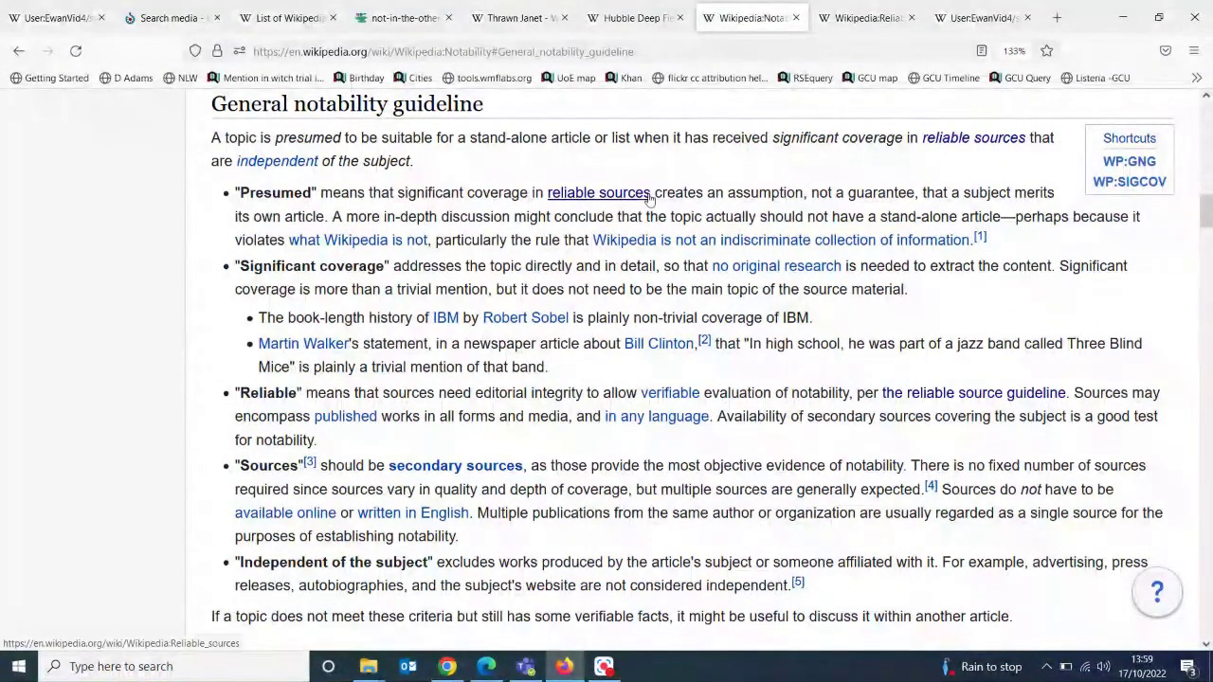
pyautogui.click(49, 18)
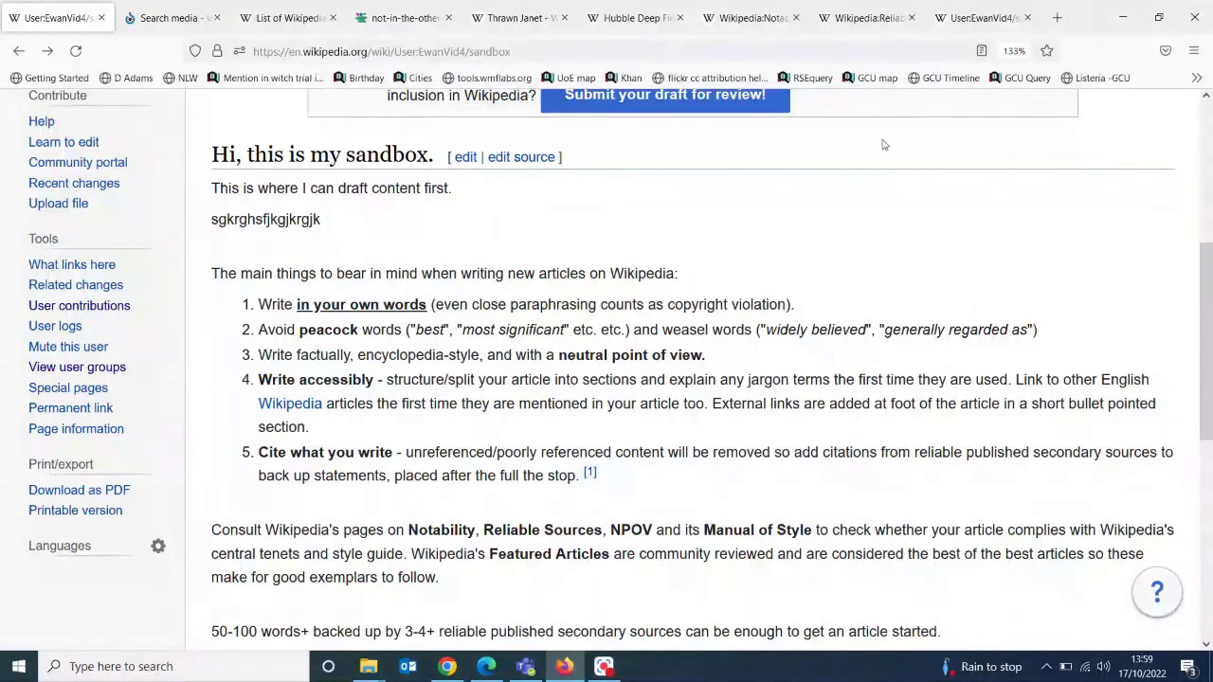
pyautogui.click(633, 17)
pyautogui.moveTo(1206, 114); pyautogui.dragTo(1207, 621)
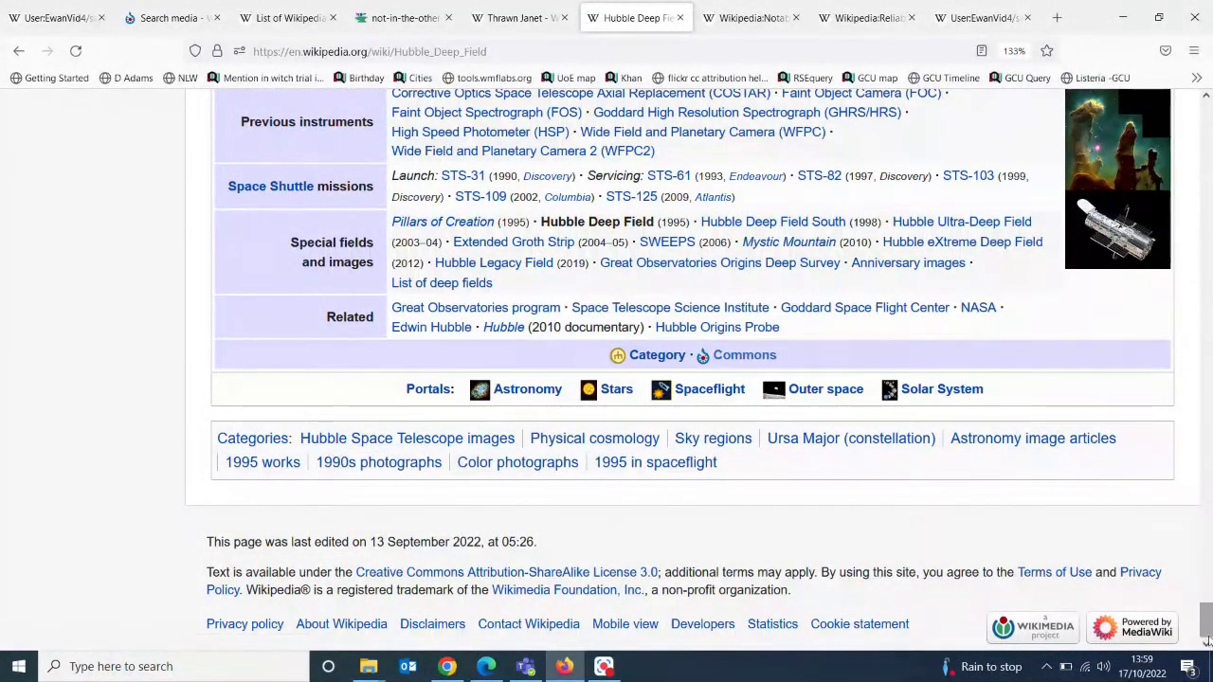
pyautogui.moveTo(1206, 621); pyautogui.dragTo(1205, 105)
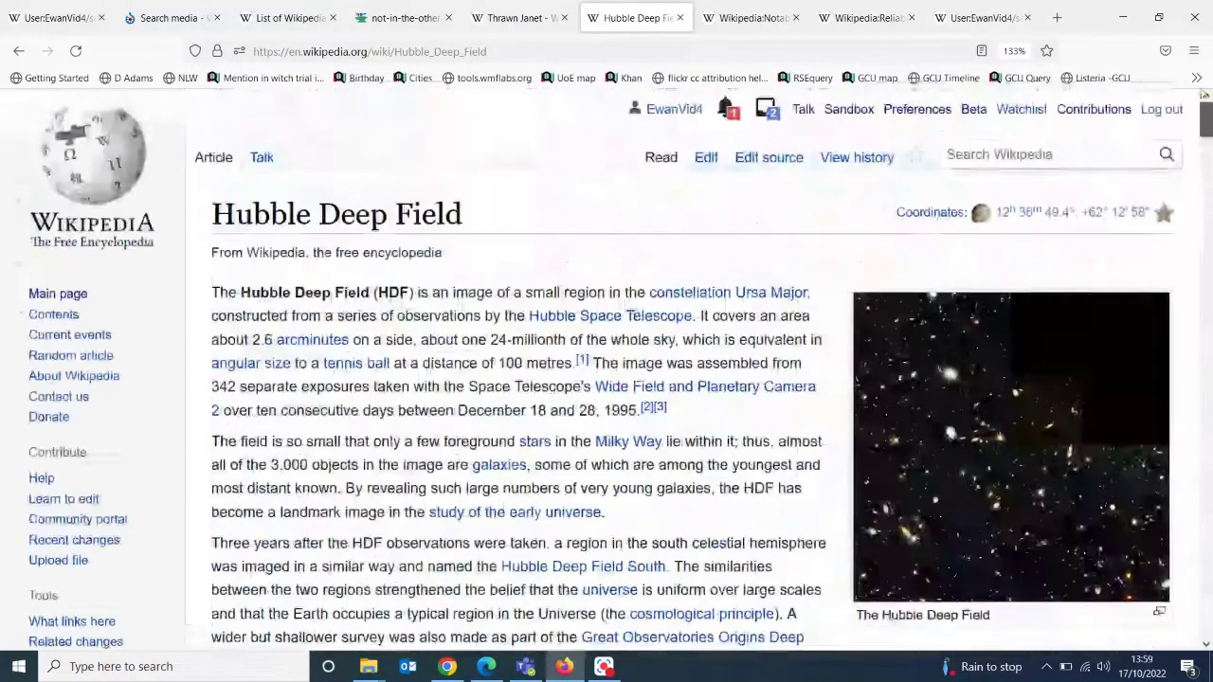
# Open the Hubble Deep Field article for visual editing and bring up its category settings
pyautogui.click(707, 159)
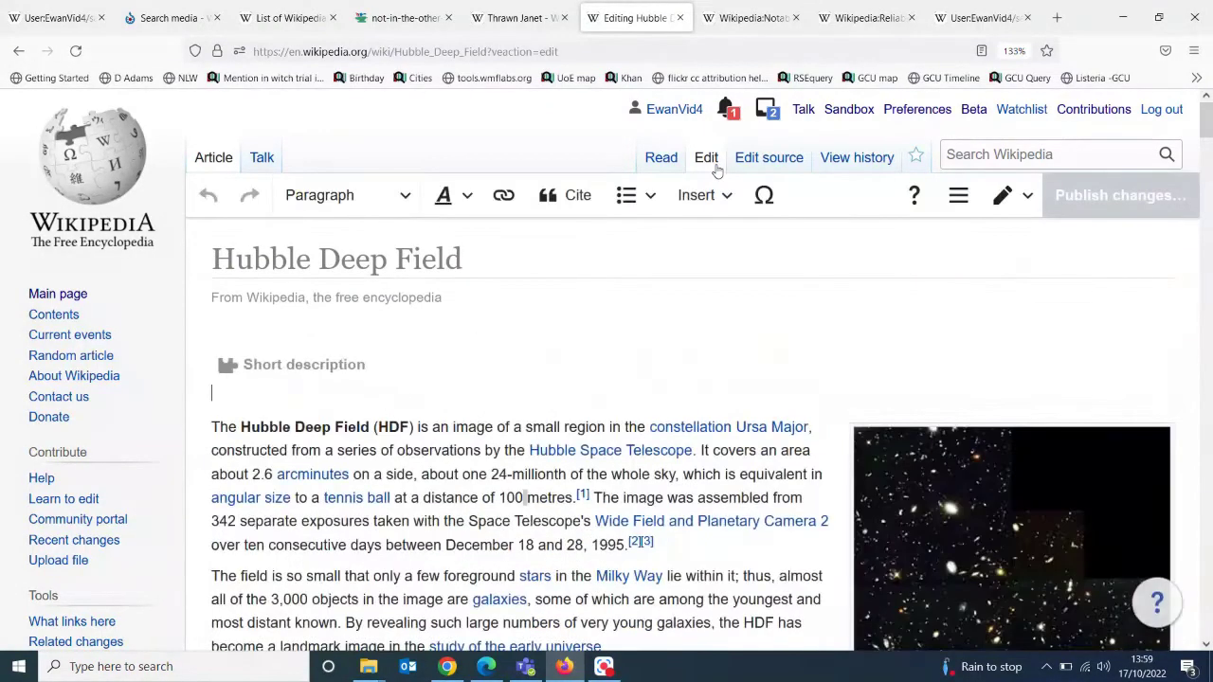
pyautogui.click(958, 195)
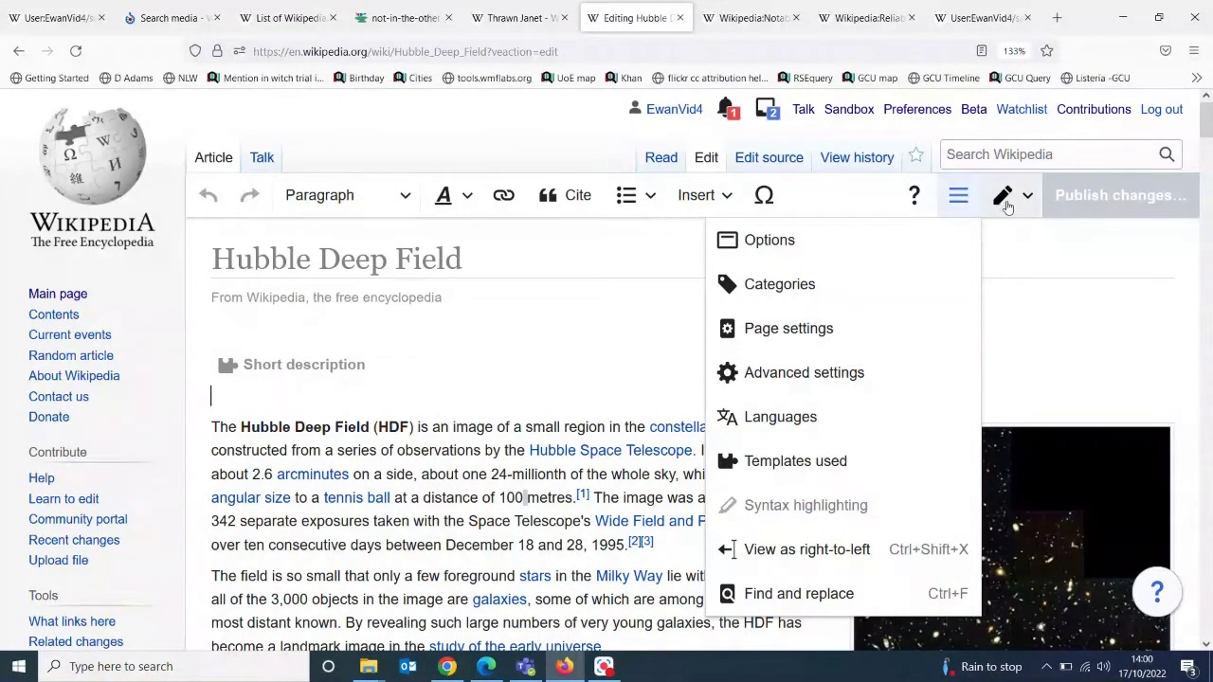
pyautogui.click(916, 289)
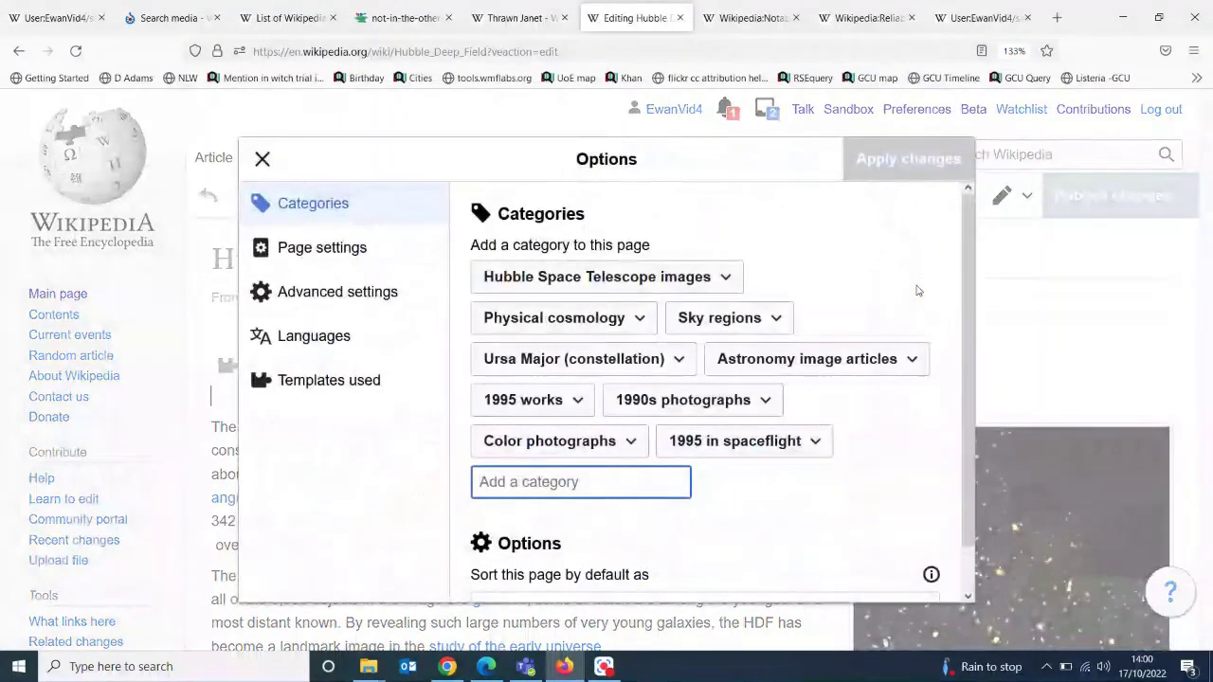
# Add the category "Astronomical page" to the Hubble Deep Field article's category list
pyautogui.click(501, 482)
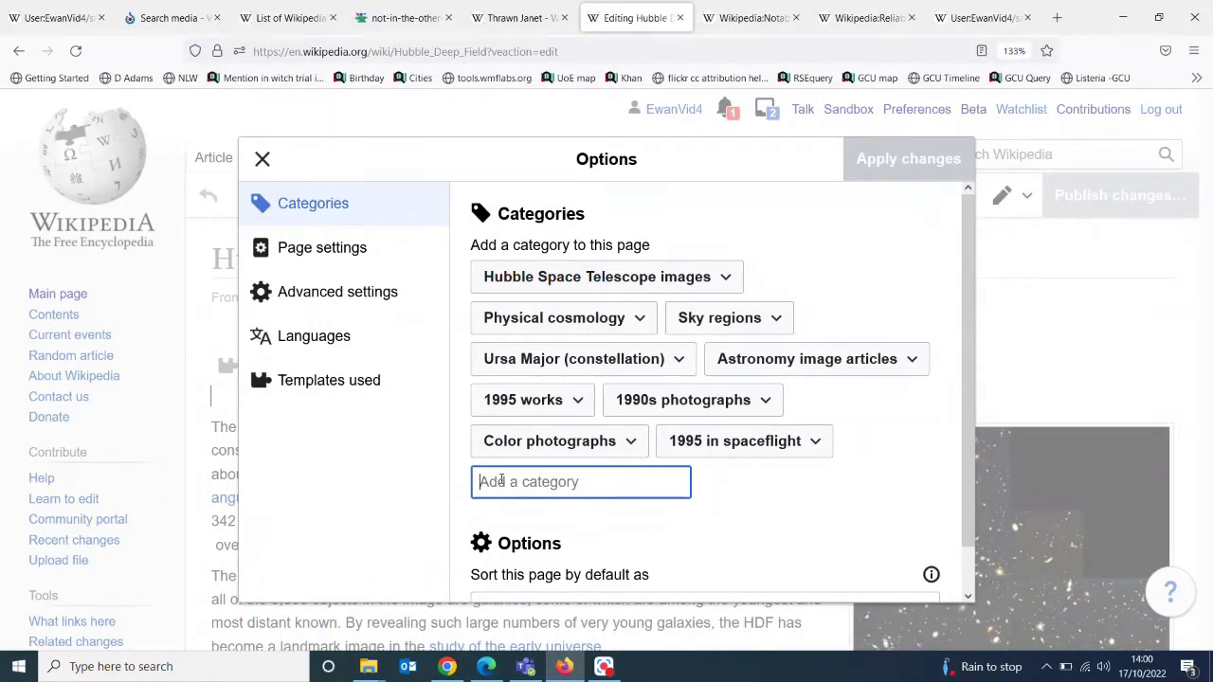
pyautogui.write('Astronom')
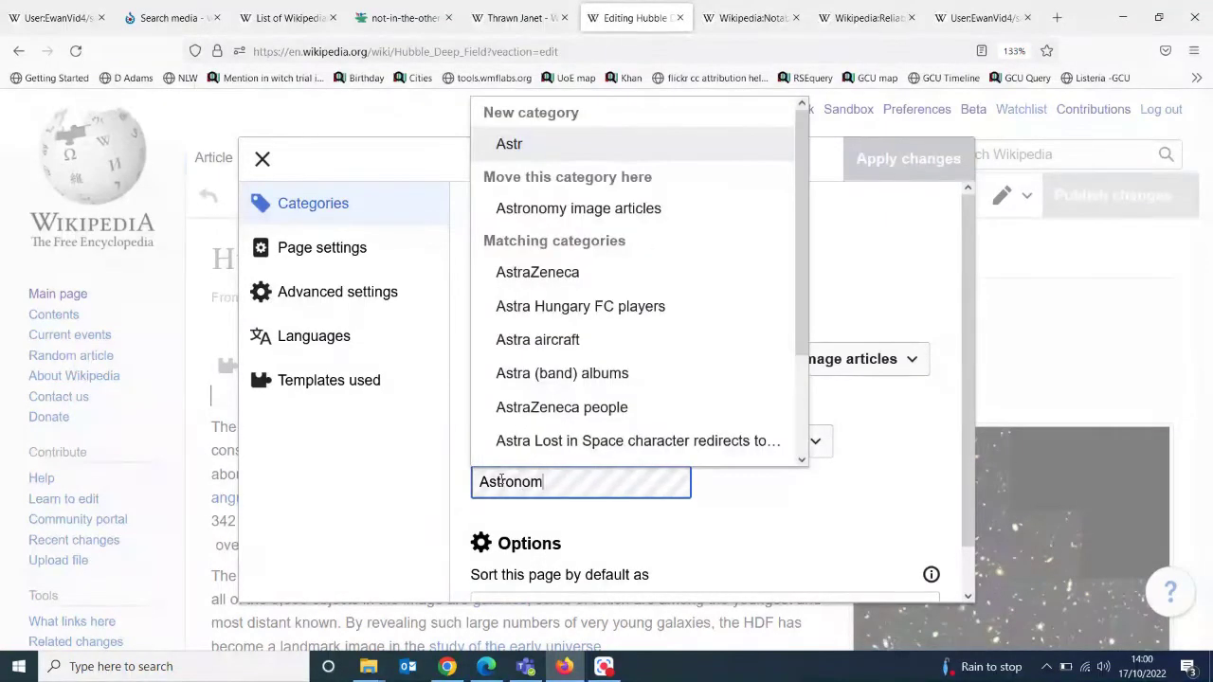
pyautogui.write('ical page')
pyautogui.press('BackSpace')
pyautogui.press('BackSpace')
pyautogui.write('ge')
pyautogui.press('Return')
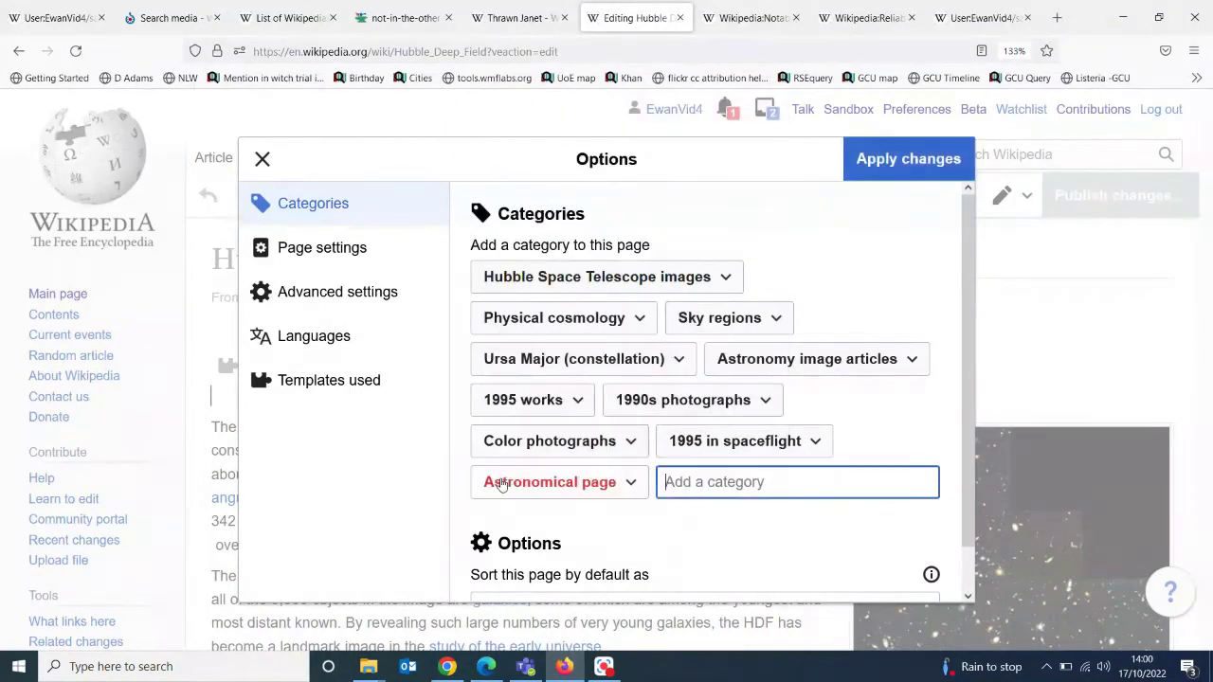
# Remove the "Astronomical page" category and close the page options without applying changes
pyautogui.click(628, 493)
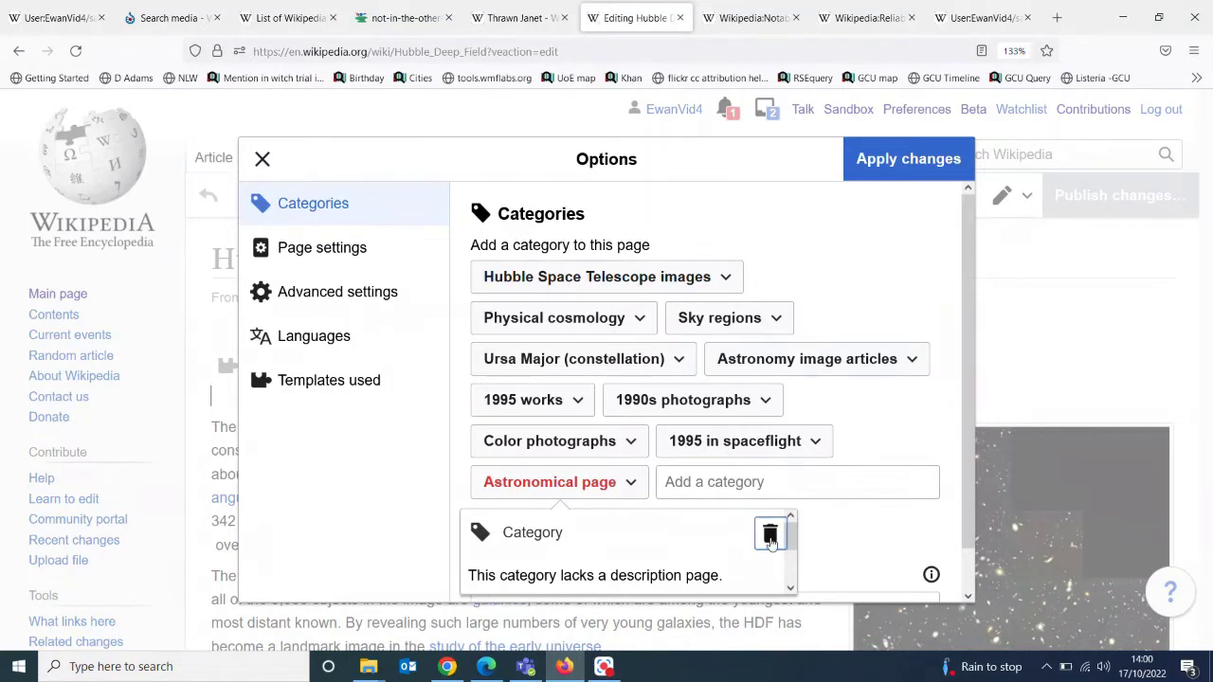
pyautogui.click(769, 535)
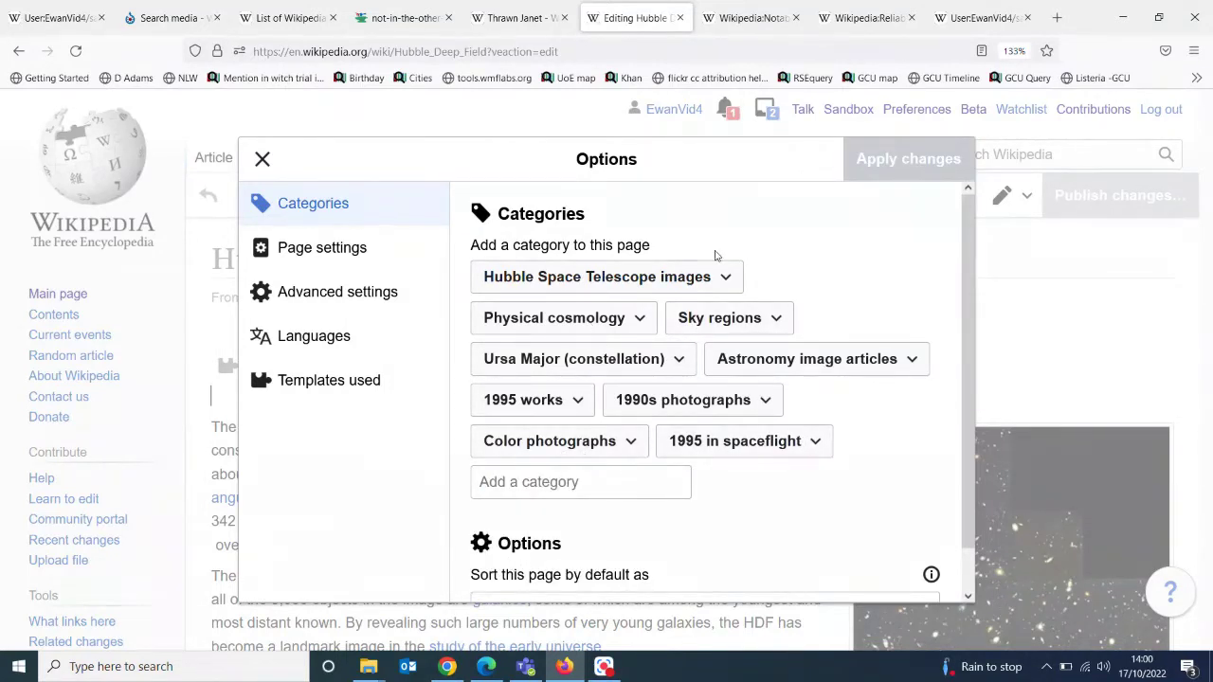
pyautogui.click(262, 154)
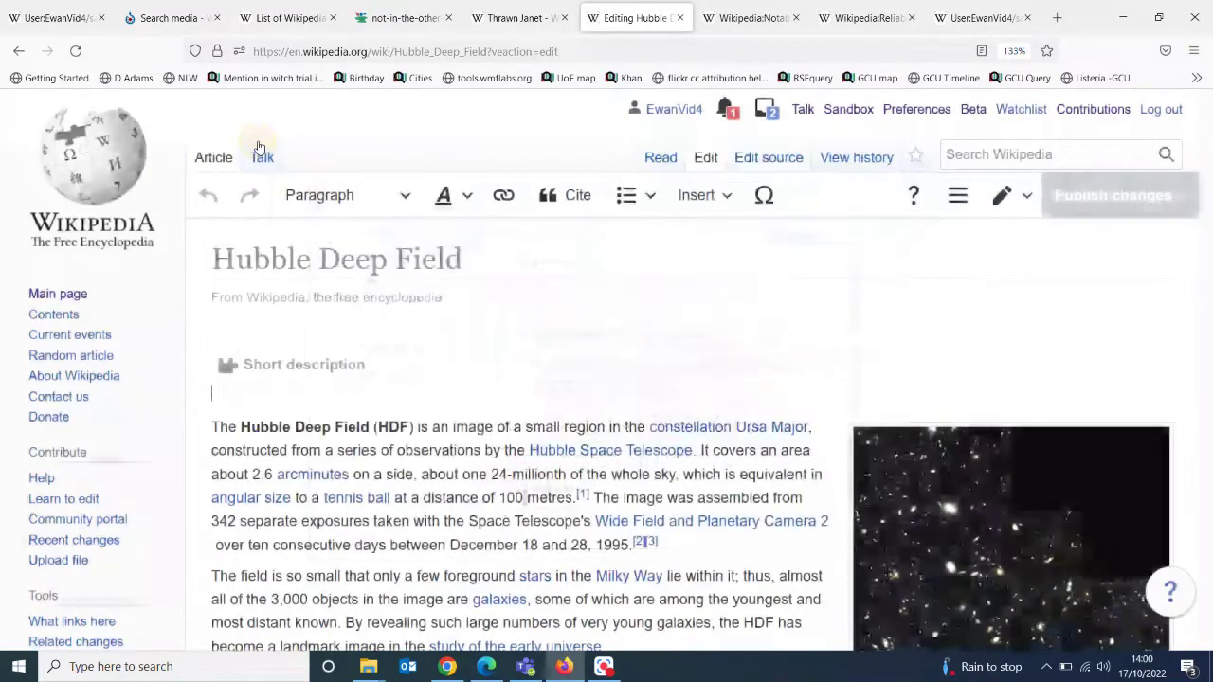
pyautogui.moveTo(1208, 131)
pyautogui.mouseDown()
pyautogui.moveTo(1206, 634)
pyautogui.moveTo(1199, 150)
pyautogui.moveTo(1199, 188)
pyautogui.moveTo(1197, 166)
pyautogui.moveTo(1207, 123)
pyautogui.mouseUp()
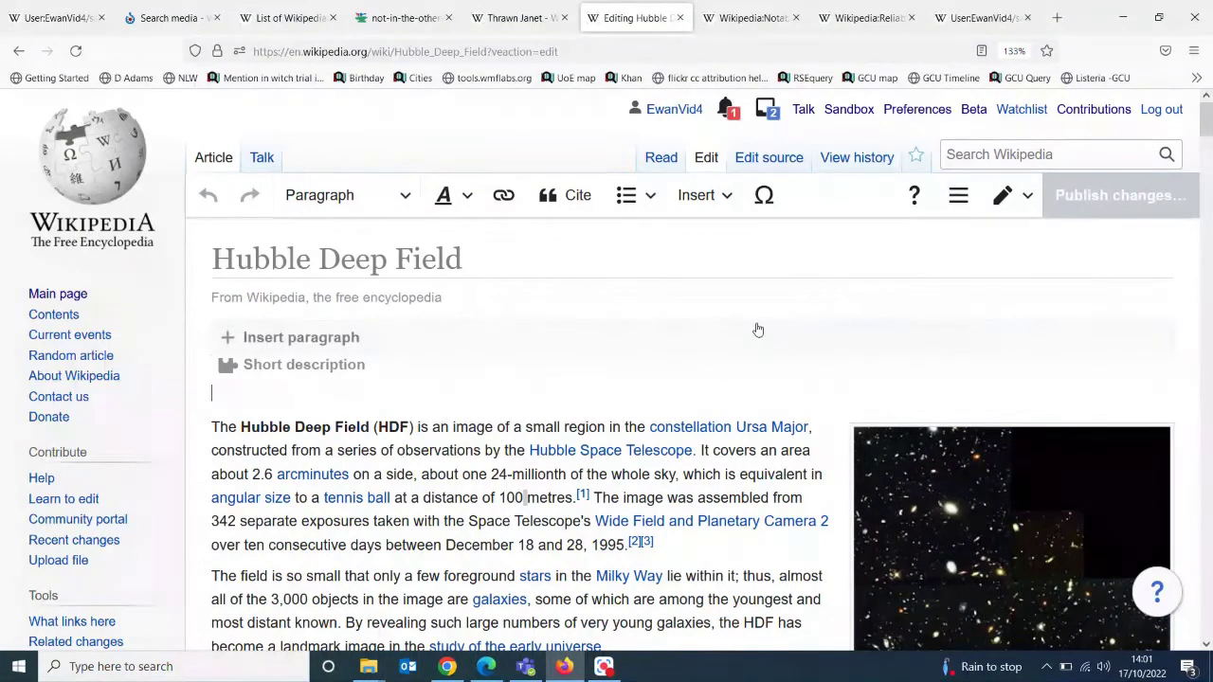
# Look up "find link" in a new browser tab and open a suggested page of the Find link tool
pyautogui.click(1055, 24)
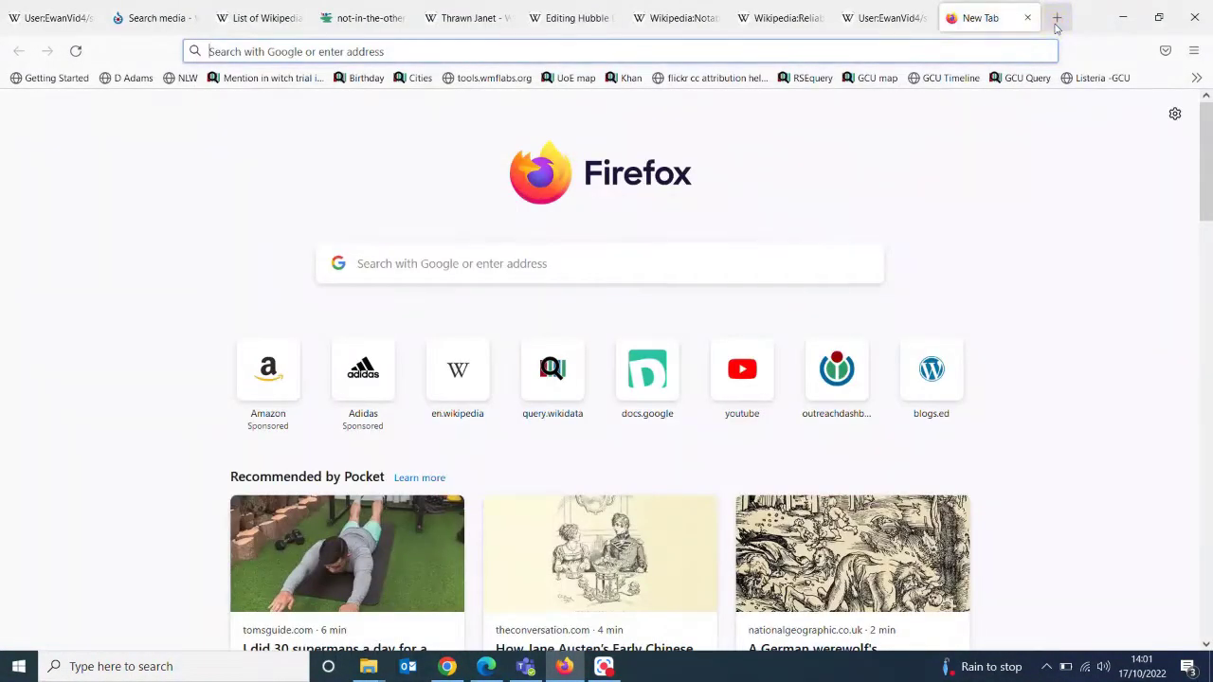
pyautogui.write('find link')
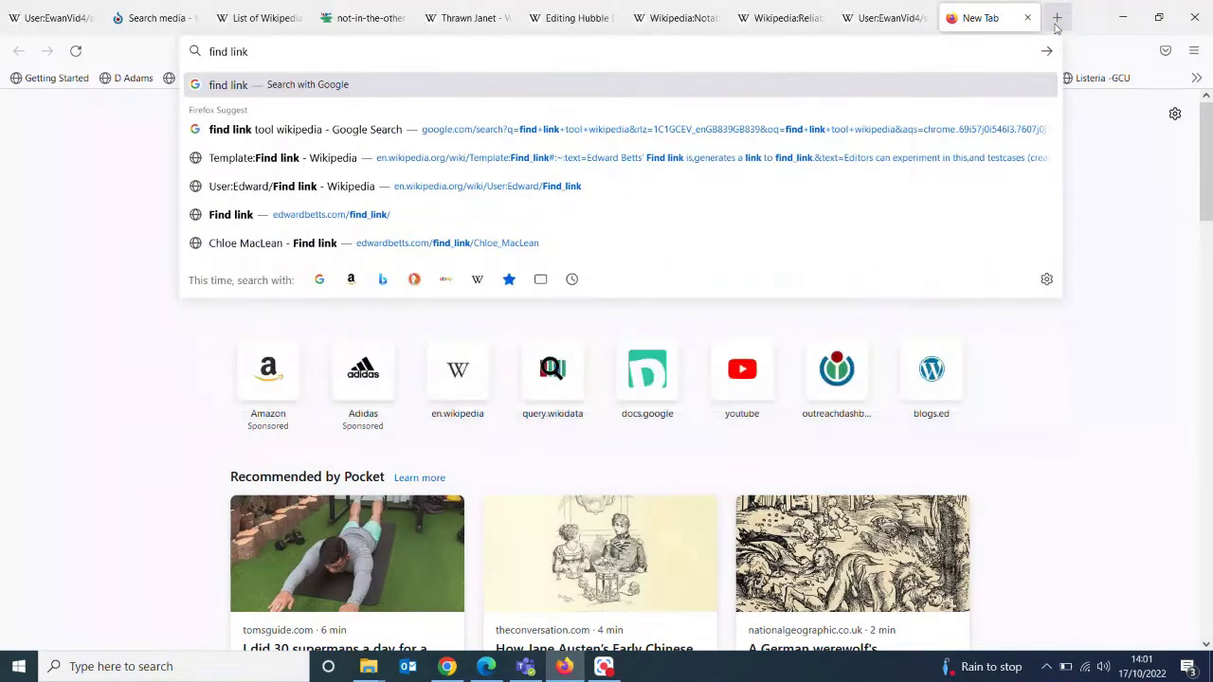
pyautogui.click(657, 242)
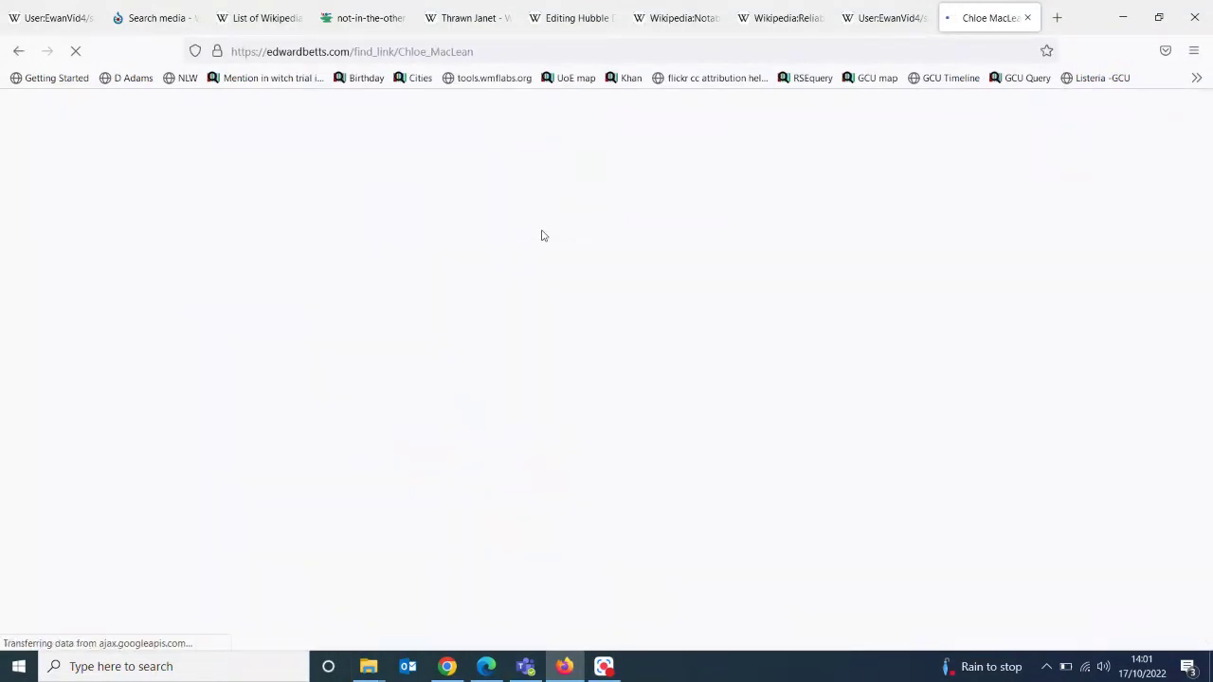
# Search the Find link tool for articles mentioning "Hubble telescope"
pyautogui.click(108, 202)
pyautogui.hotkey('ctrl', 'a')
pyautogui.write('Hubbl')
pyautogui.write('r ')
pyautogui.write('e')
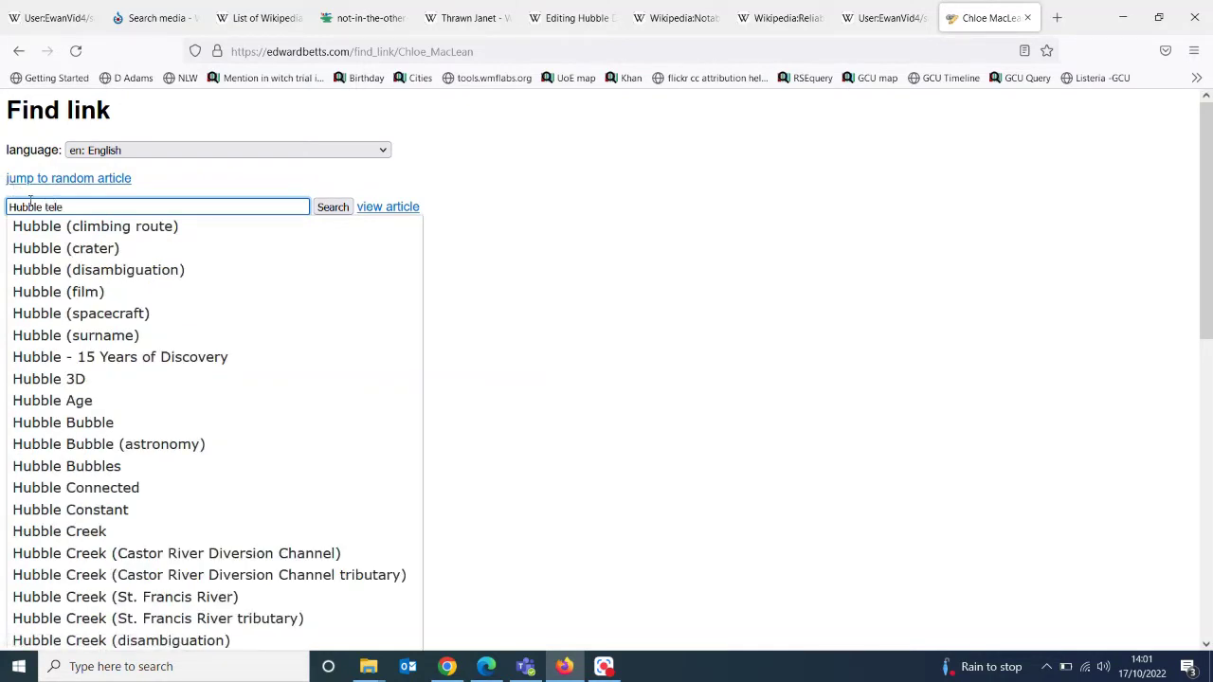
pyautogui.click(59, 225)
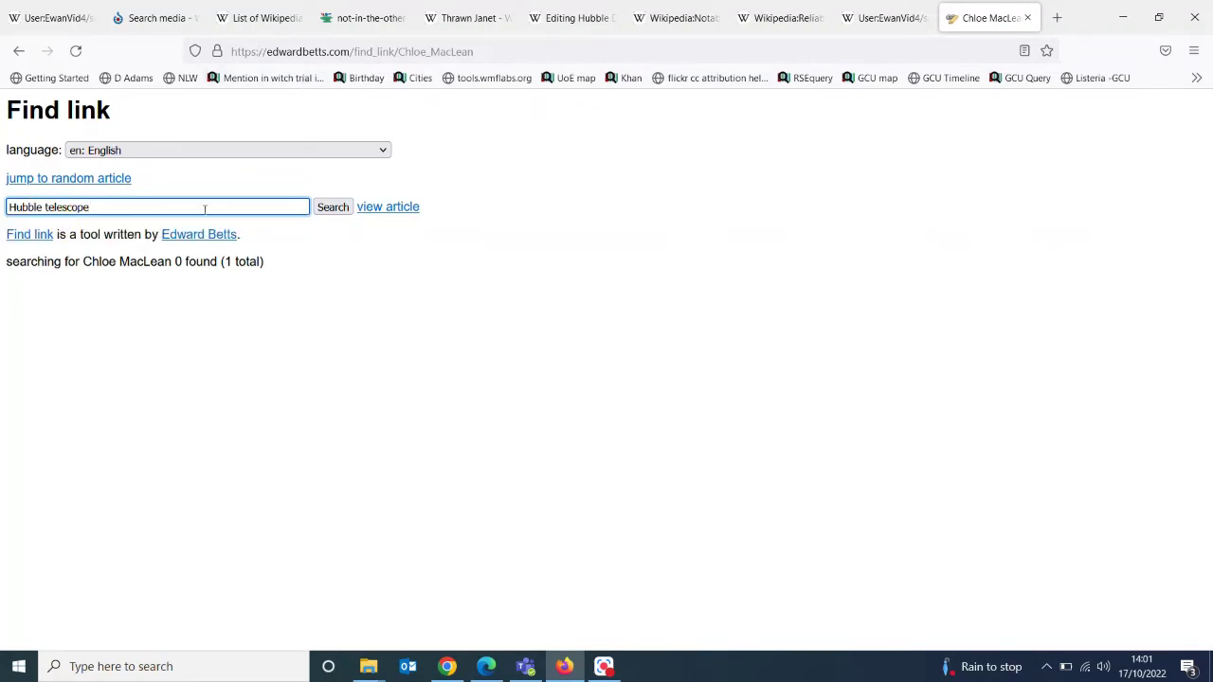
pyautogui.click(341, 207)
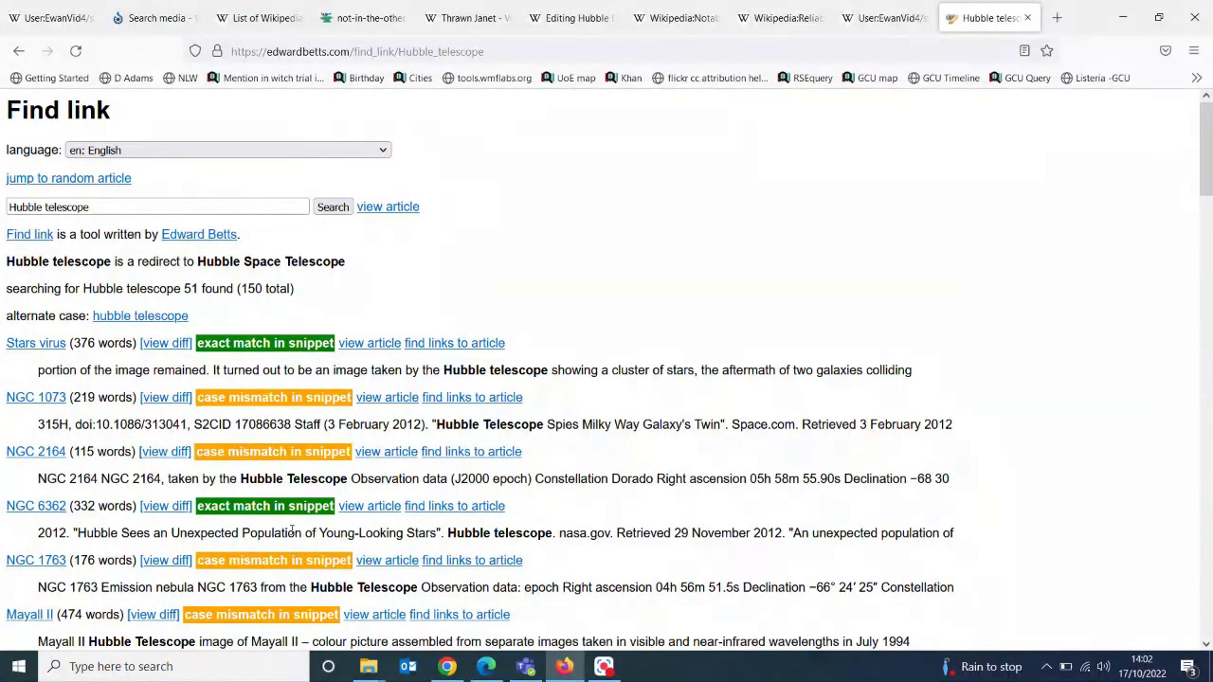
# Open the NGC 6362 article from the Find link results for editing and search its text for "hubble"
pyautogui.click(381, 507)
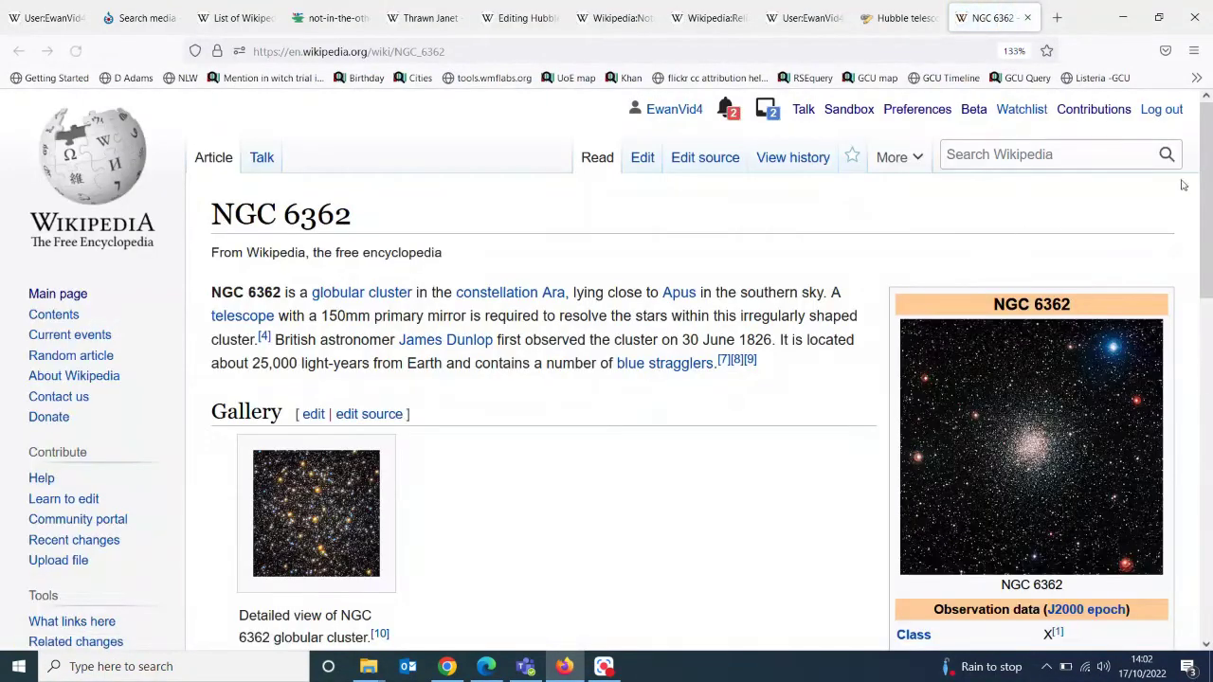
pyautogui.click(643, 159)
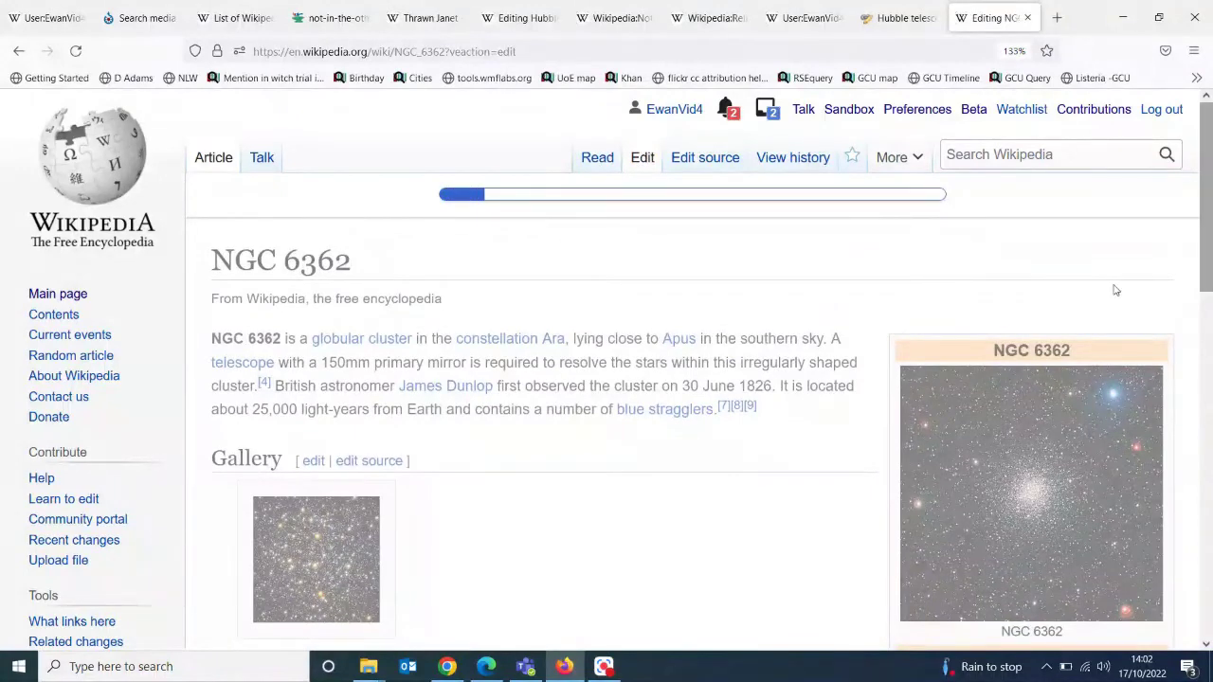
pyautogui.hotkey('ctrl', 'f')
pyautogui.write('hubble')
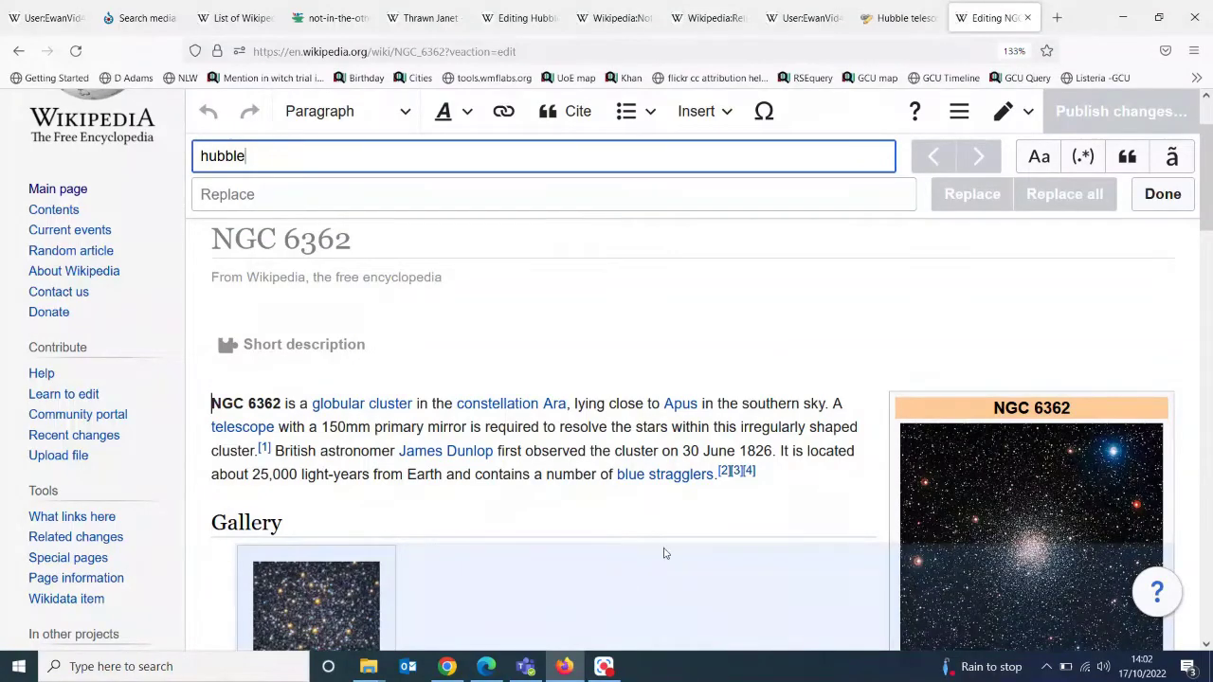
# Revisit the Find link results for Hubble telescope, and return to the Hubble Deep Field article's editing view
pyautogui.click(896, 18)
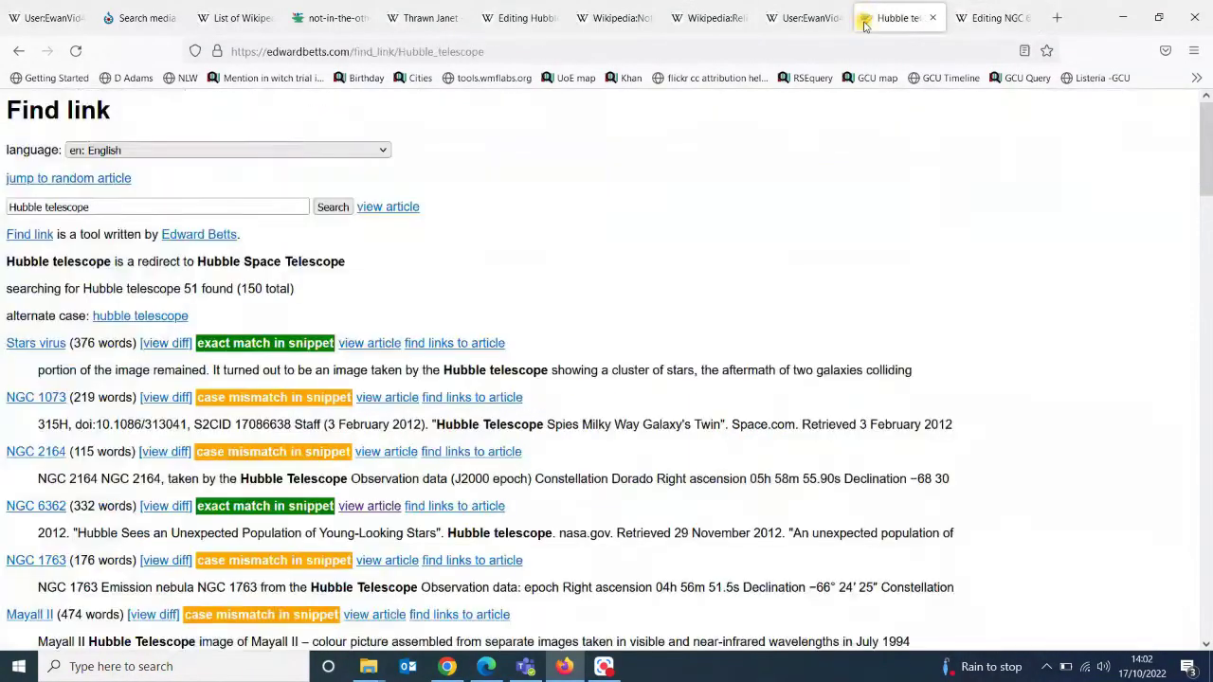
pyautogui.moveTo(1210, 135); pyautogui.dragTo(1210, 106)
pyautogui.click(526, 18)
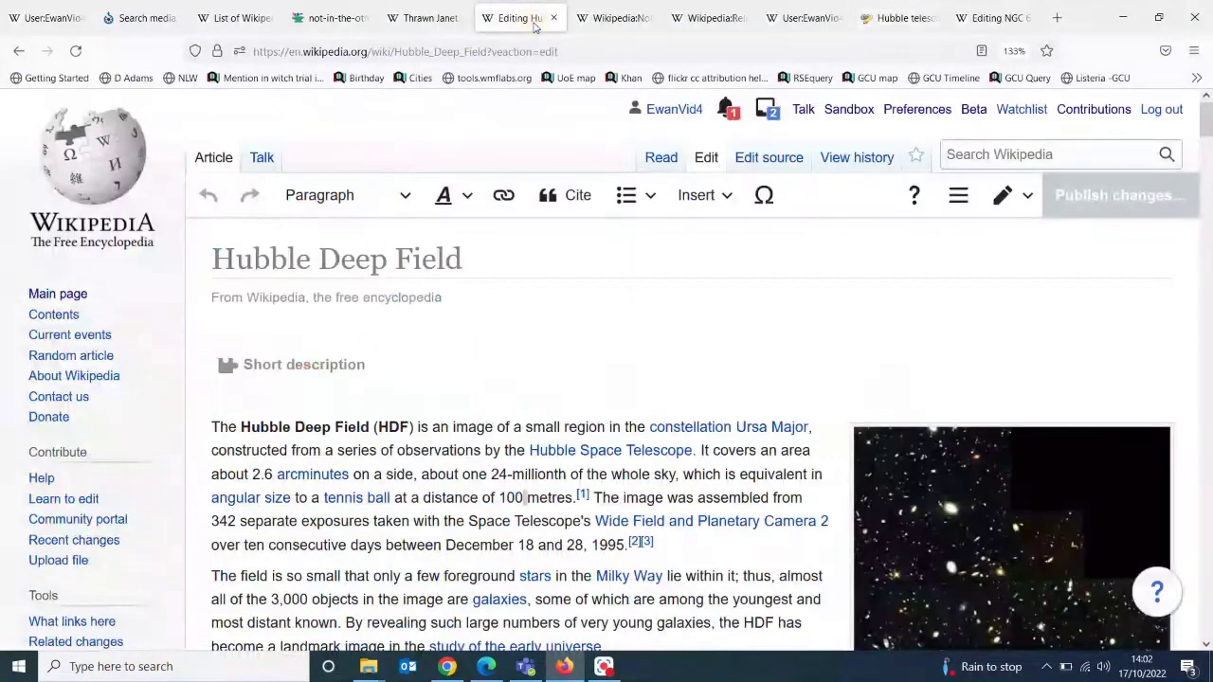